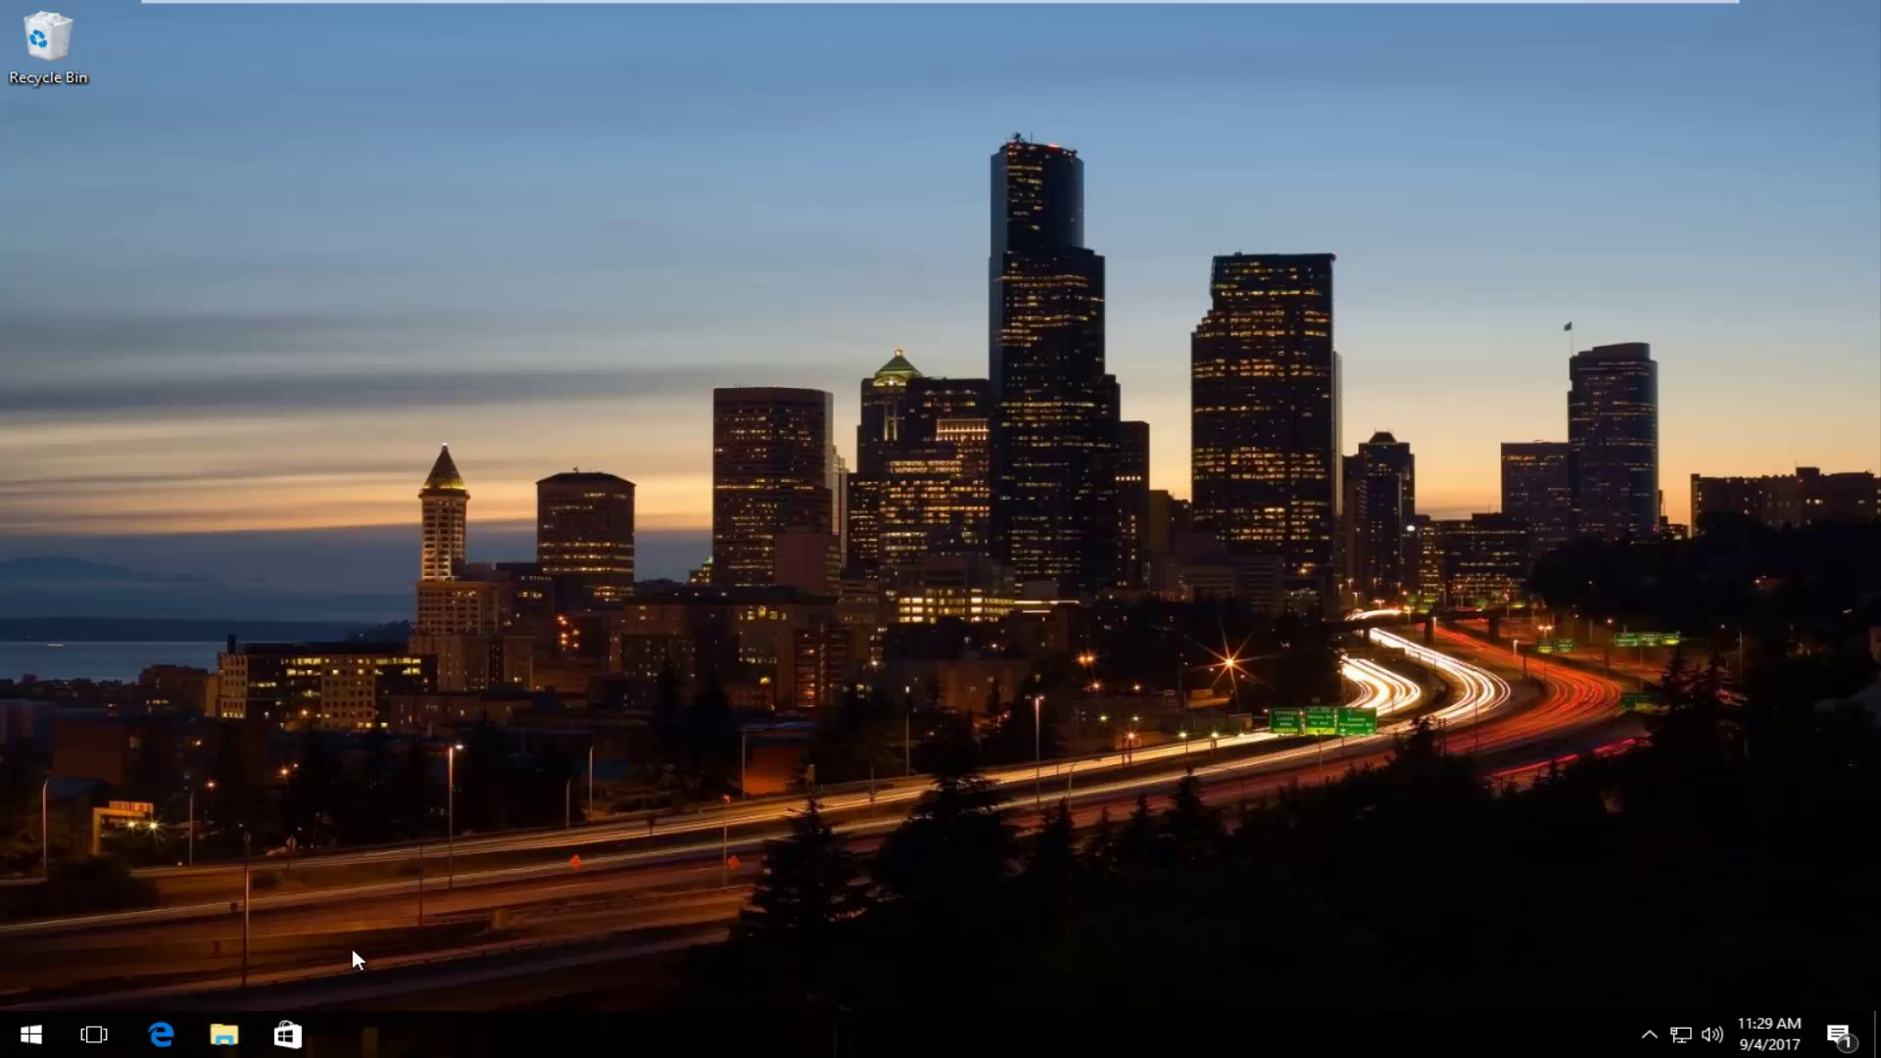
Step: Open File Explorer and browse This PC > Local Disk (C:) > Users
key(super+e)
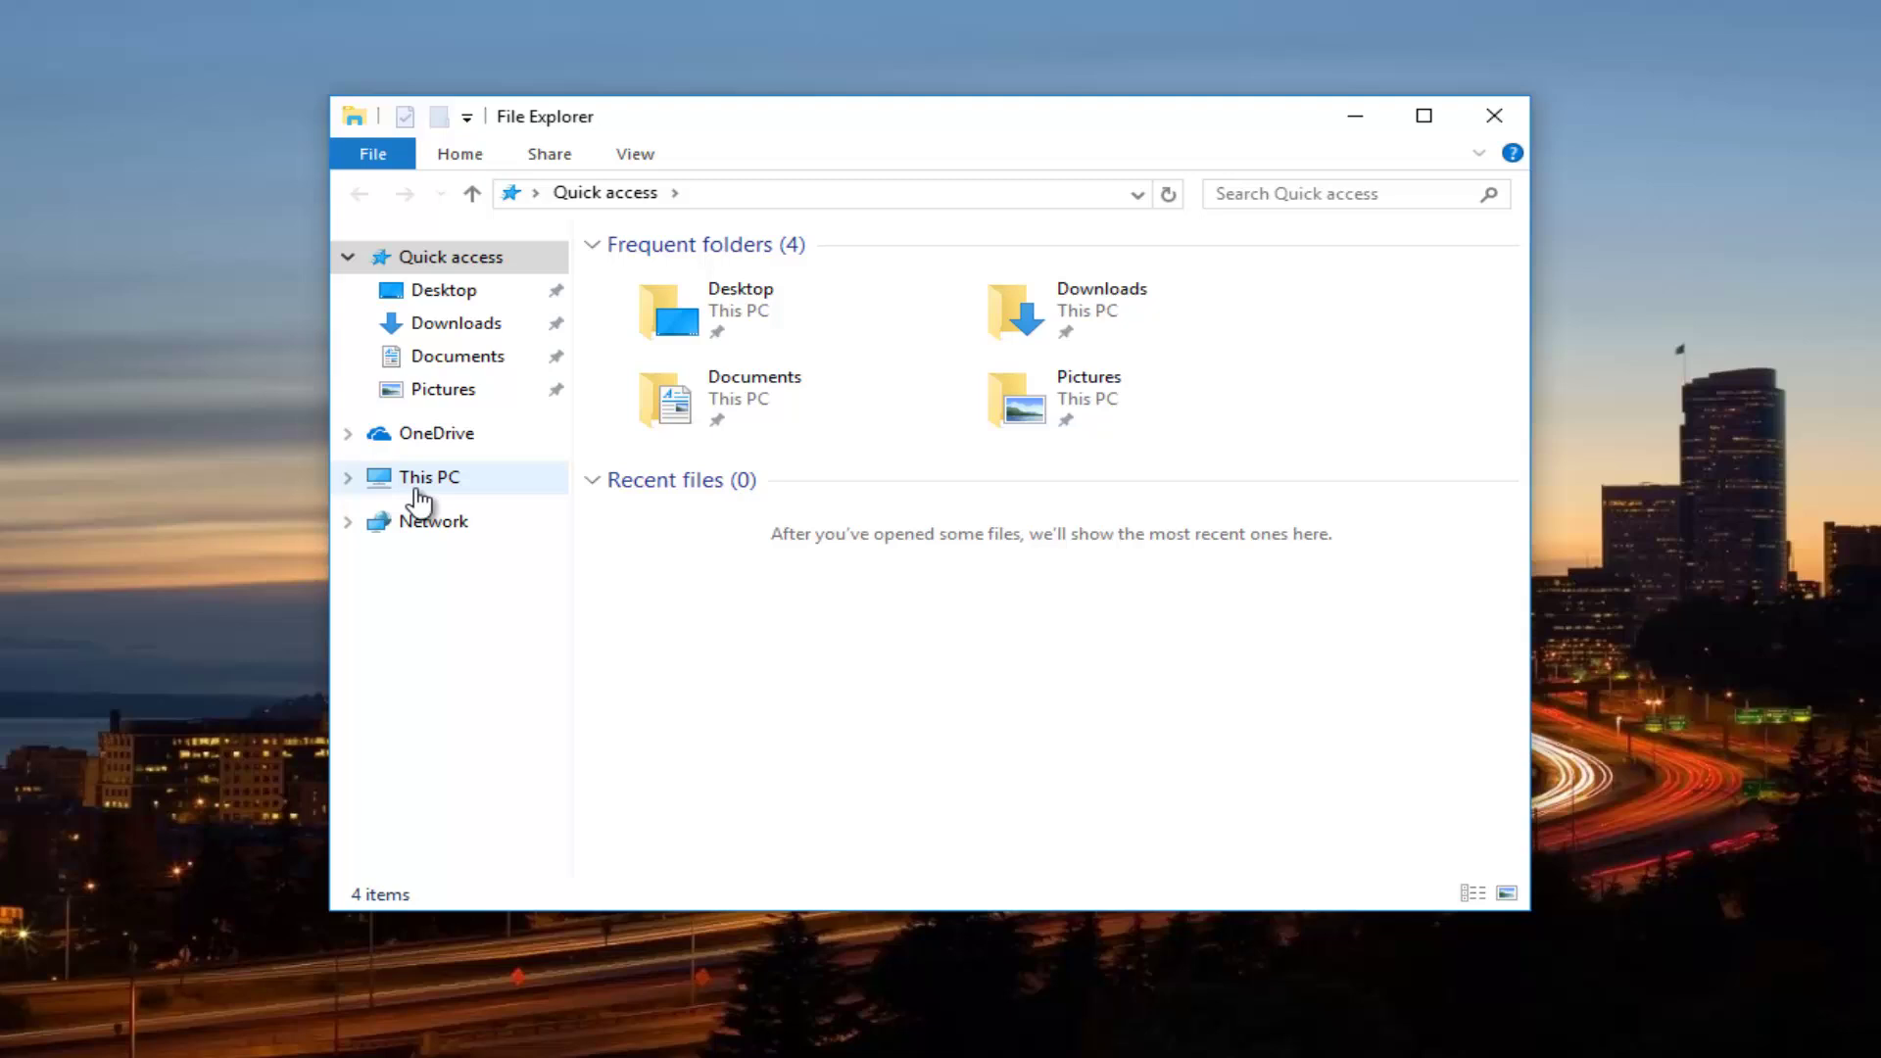
click(423, 496)
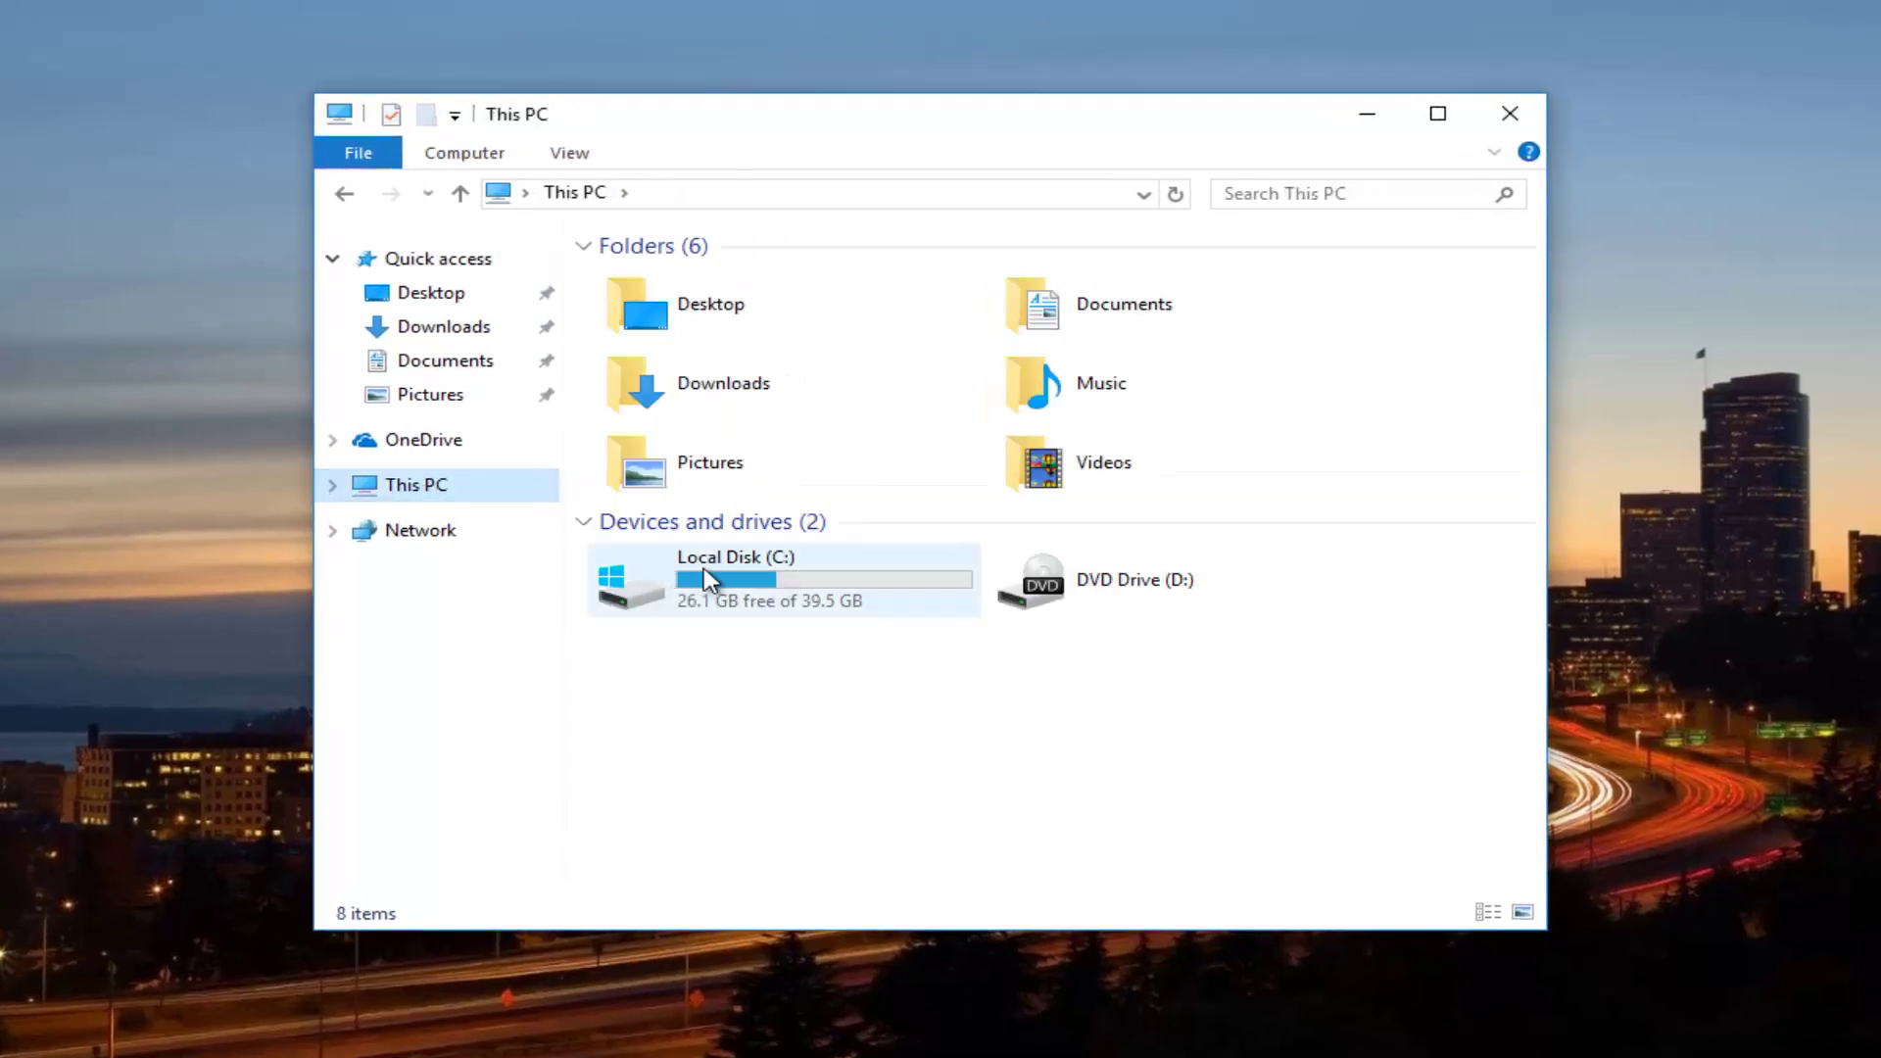
mouse_move(722, 576)
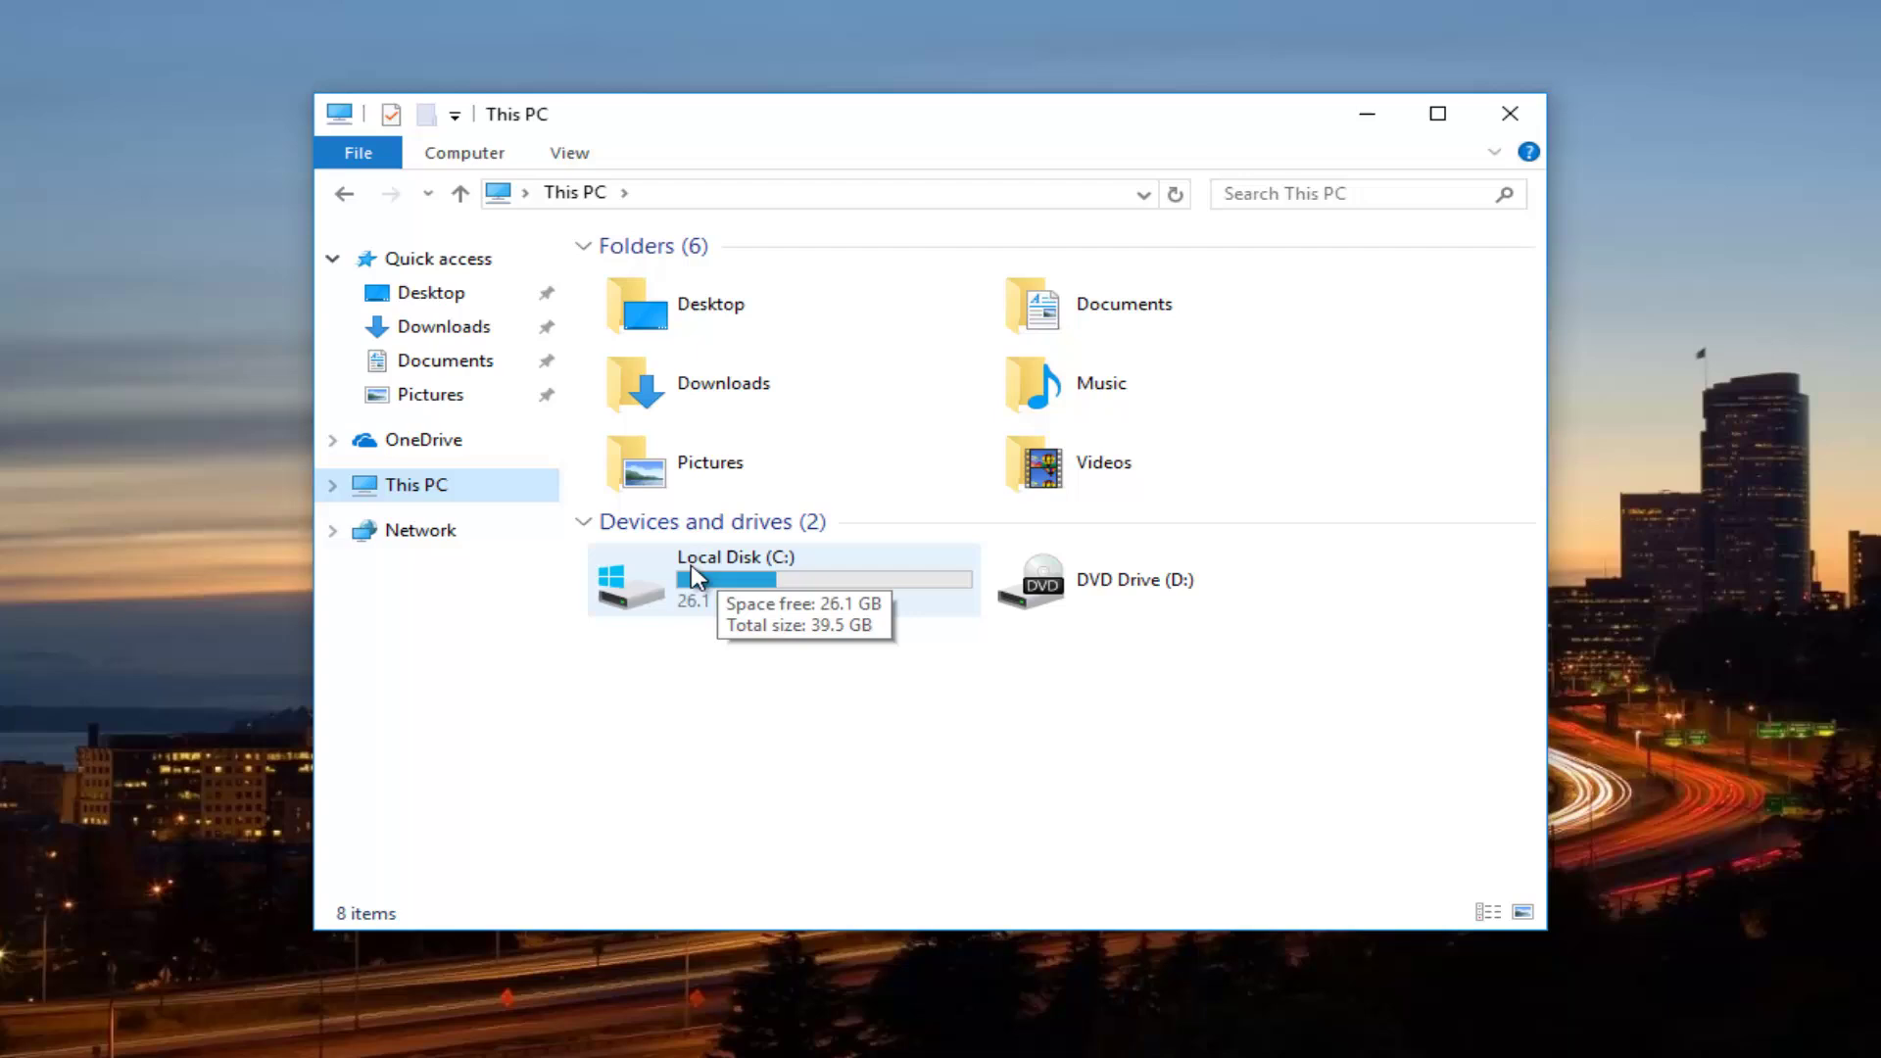
double_click(739, 574)
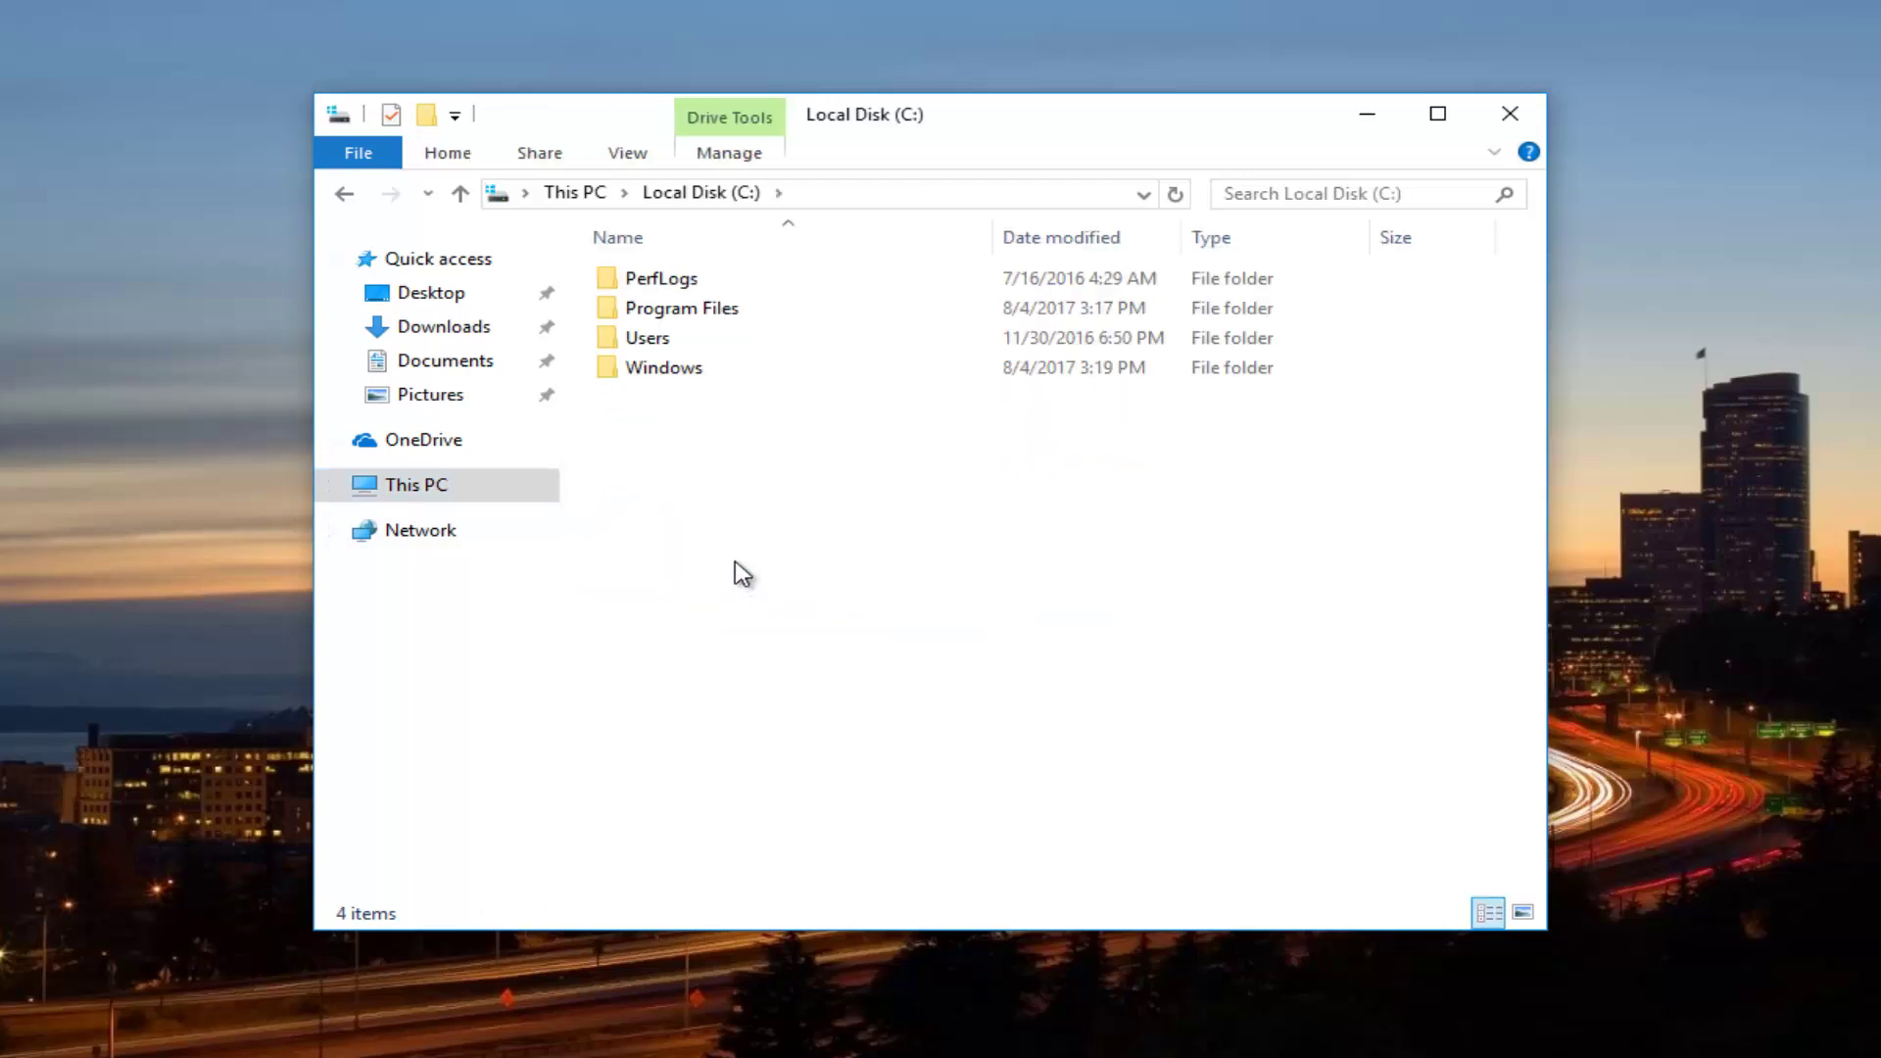
double_click(654, 340)
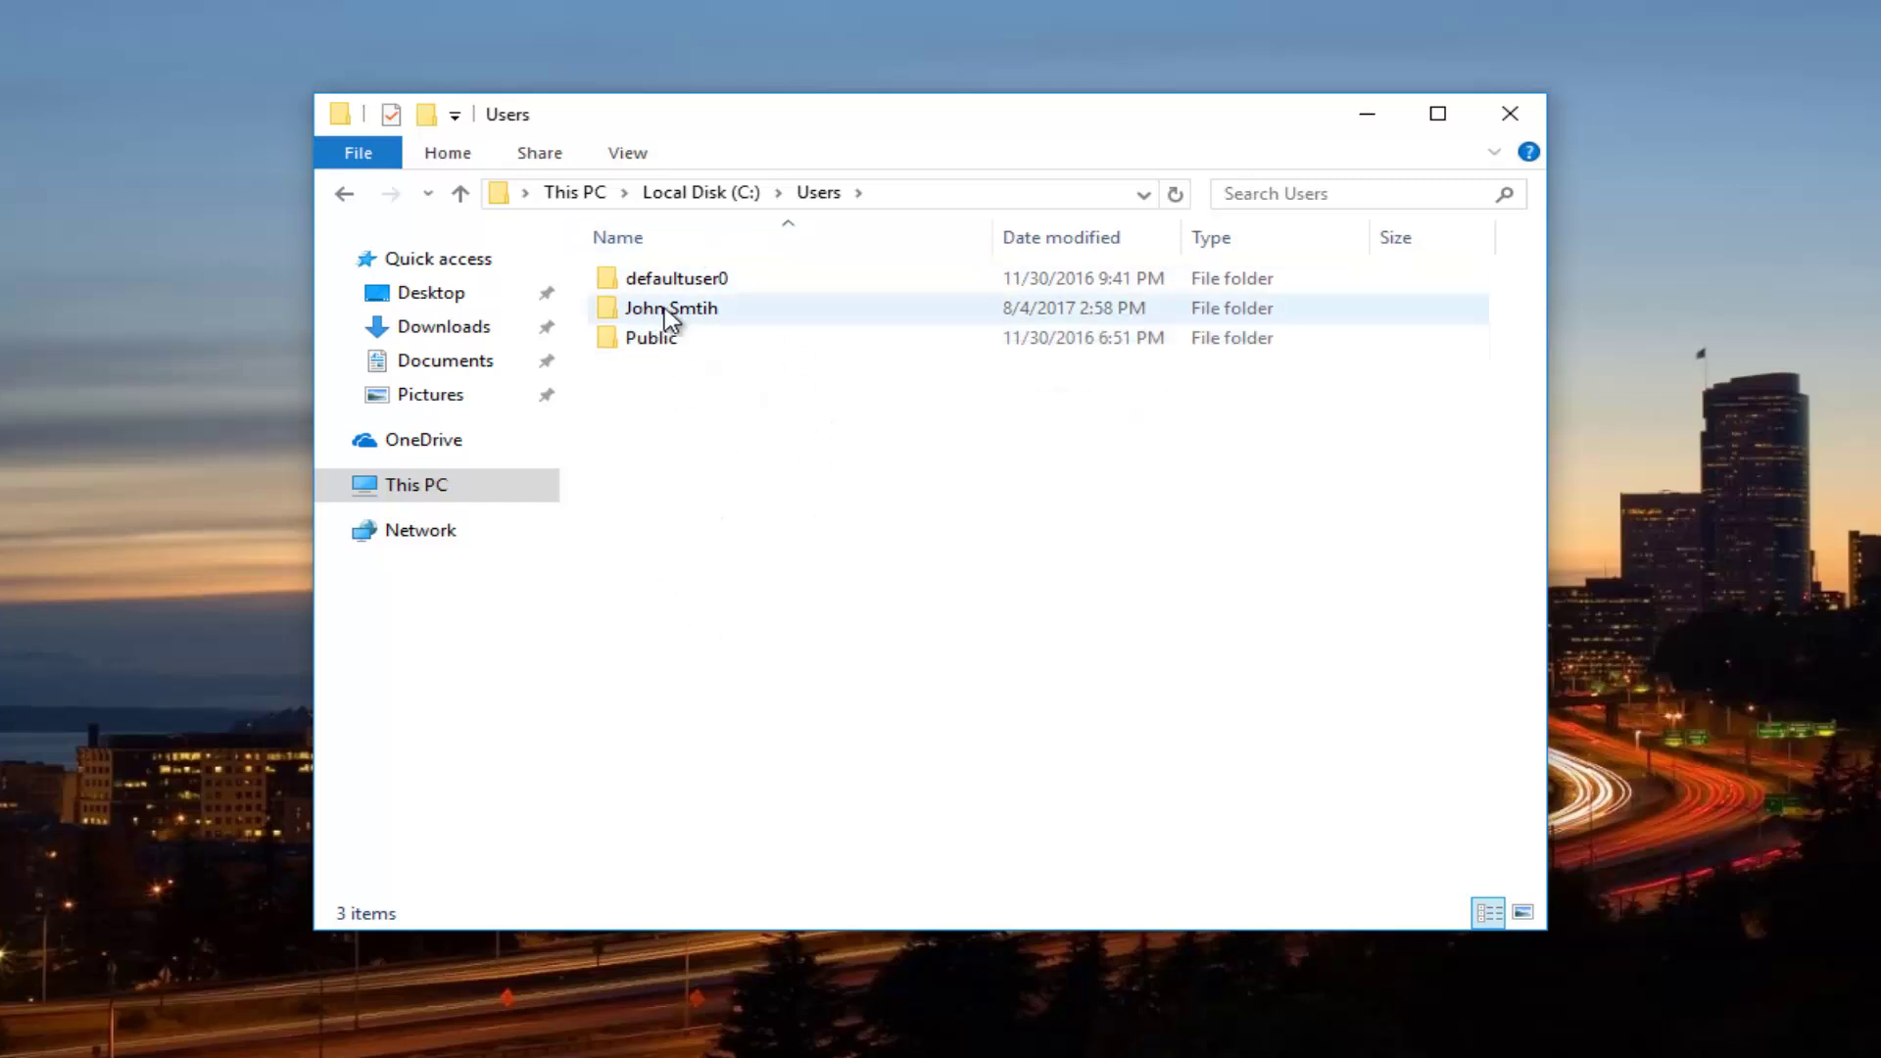
mouse_move(665, 310)
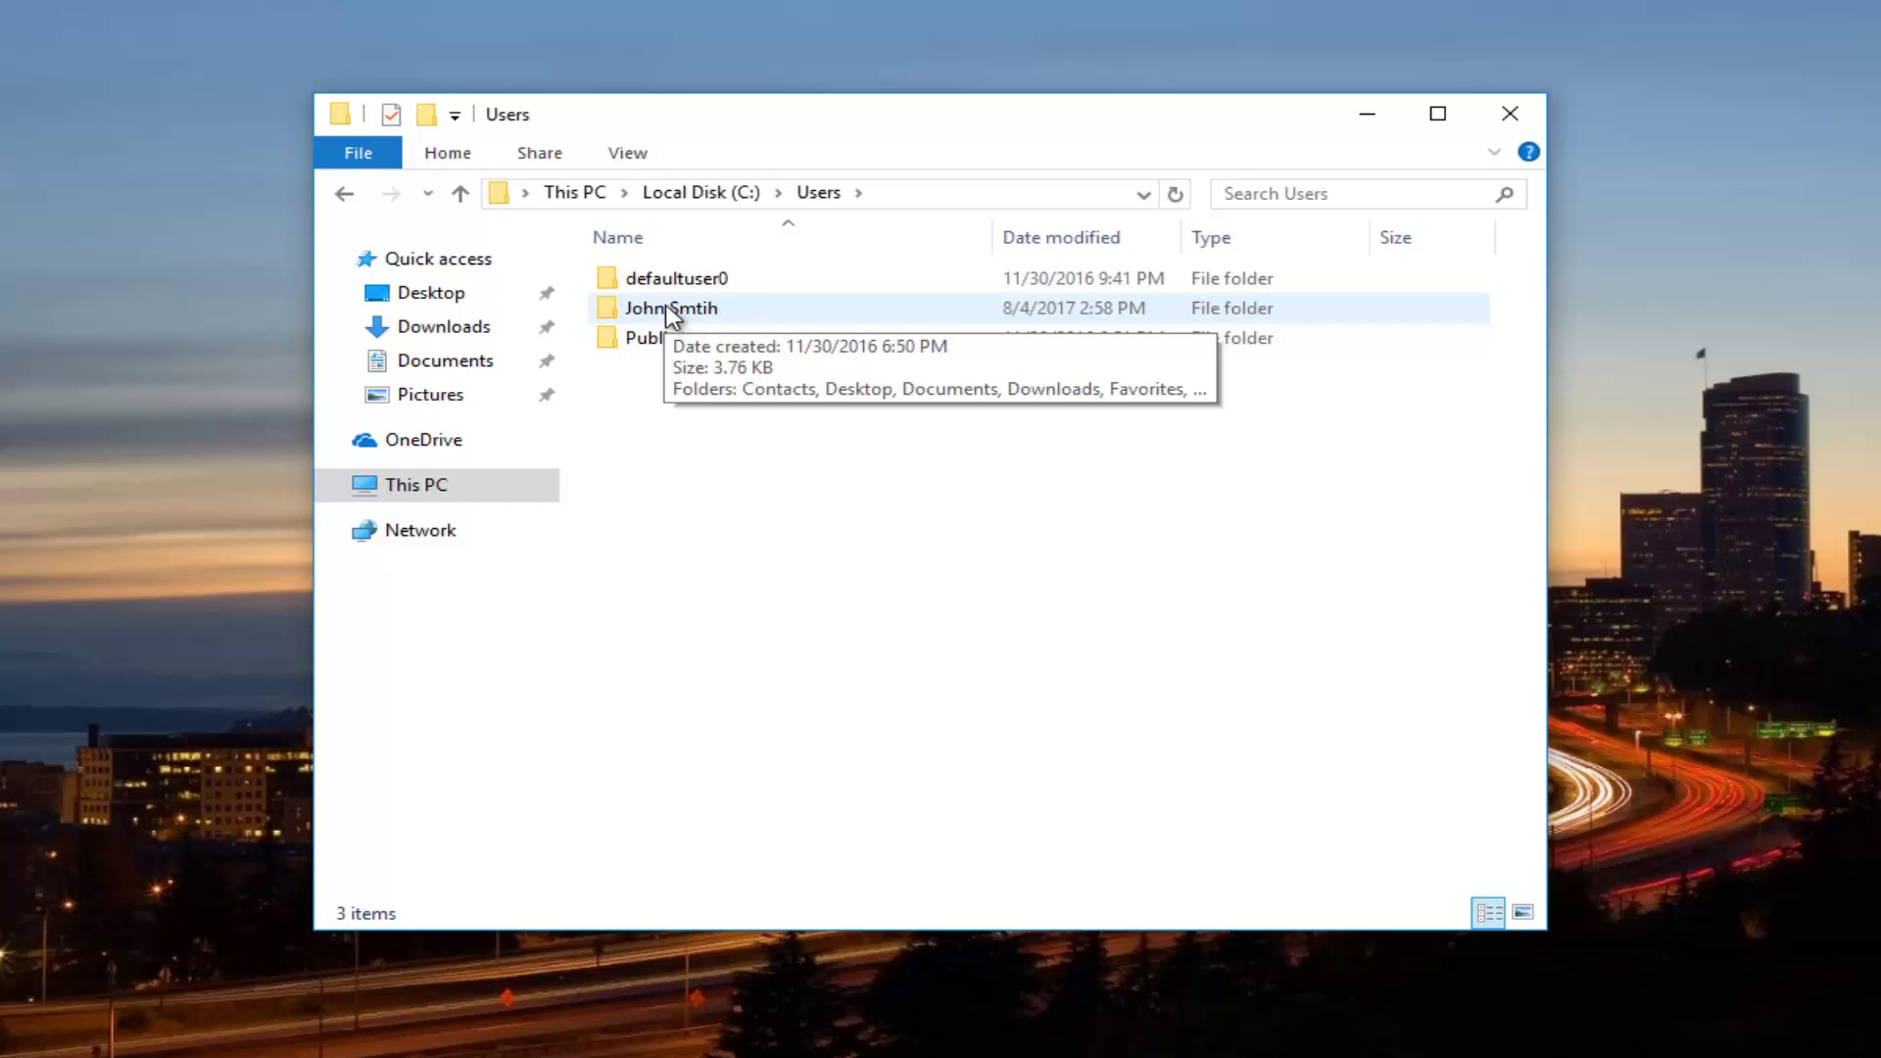
Step: Open Advanced Security Settings from the profile folder's Properties, Security tab
right_click(670, 314)
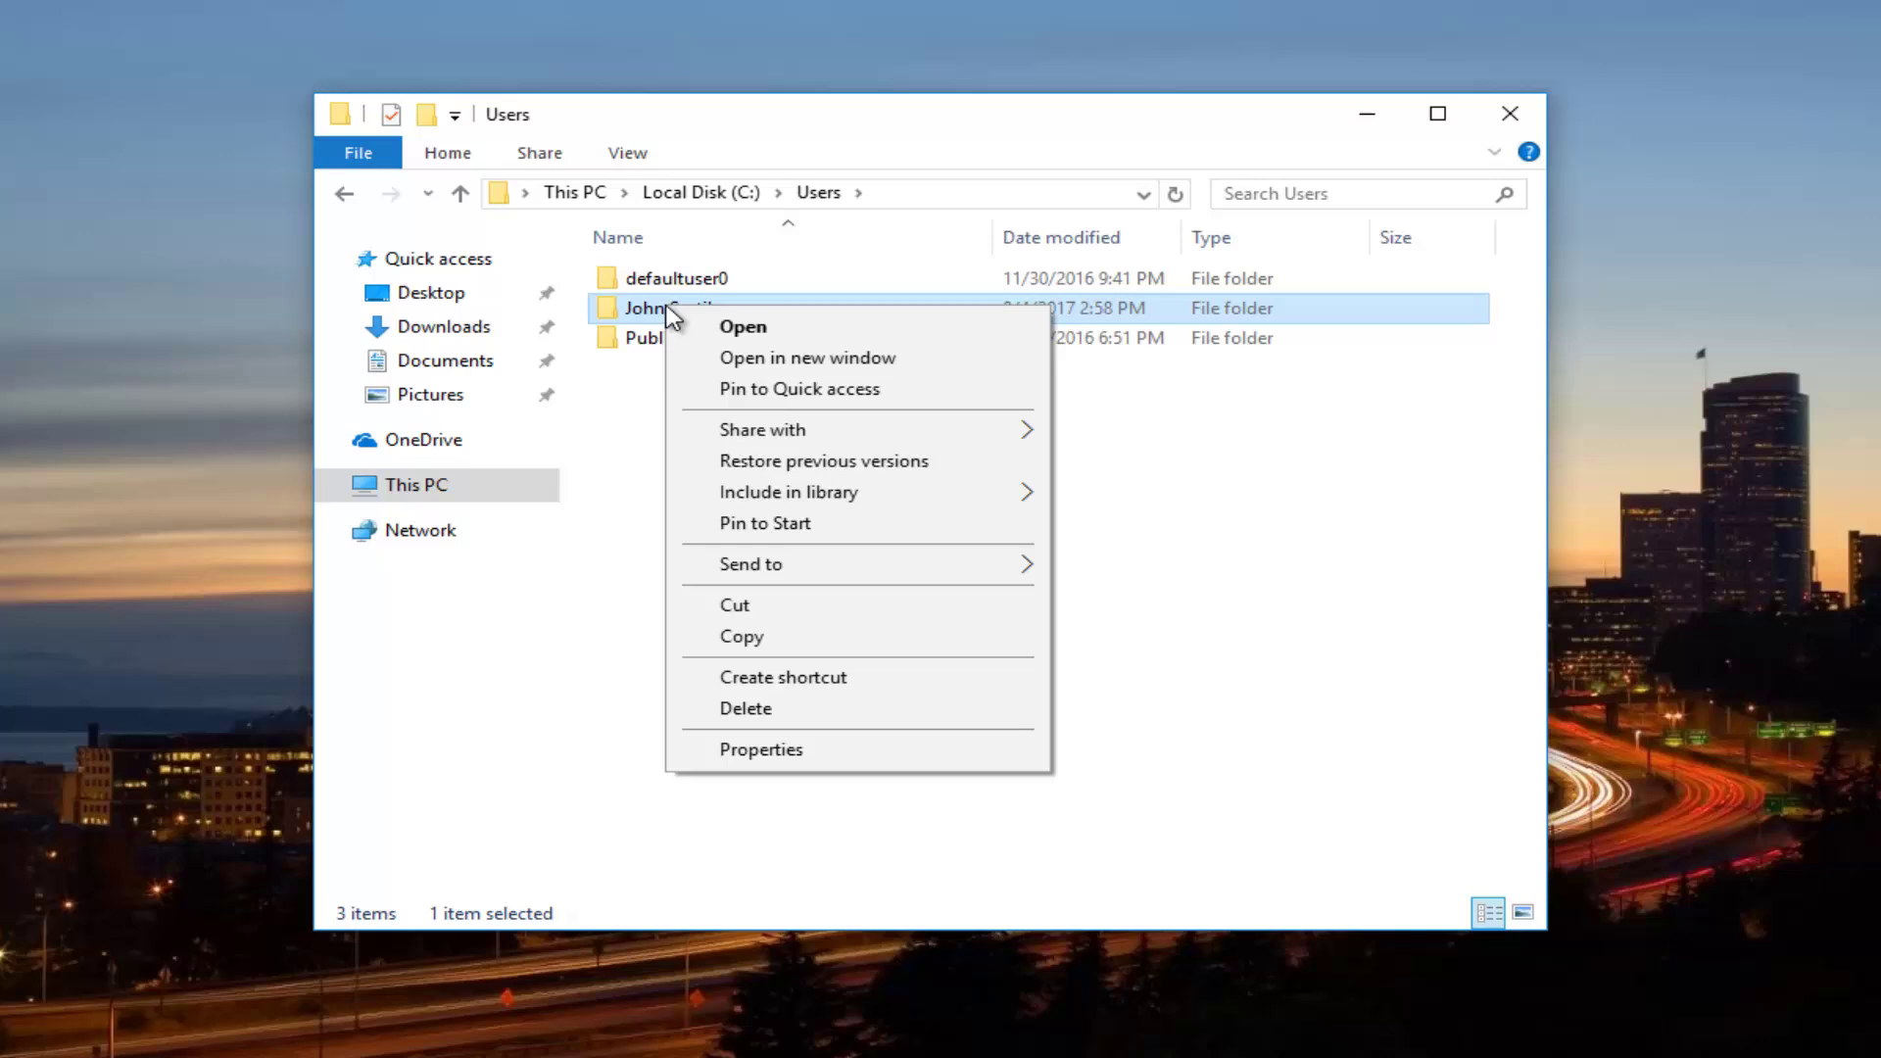
click(765, 750)
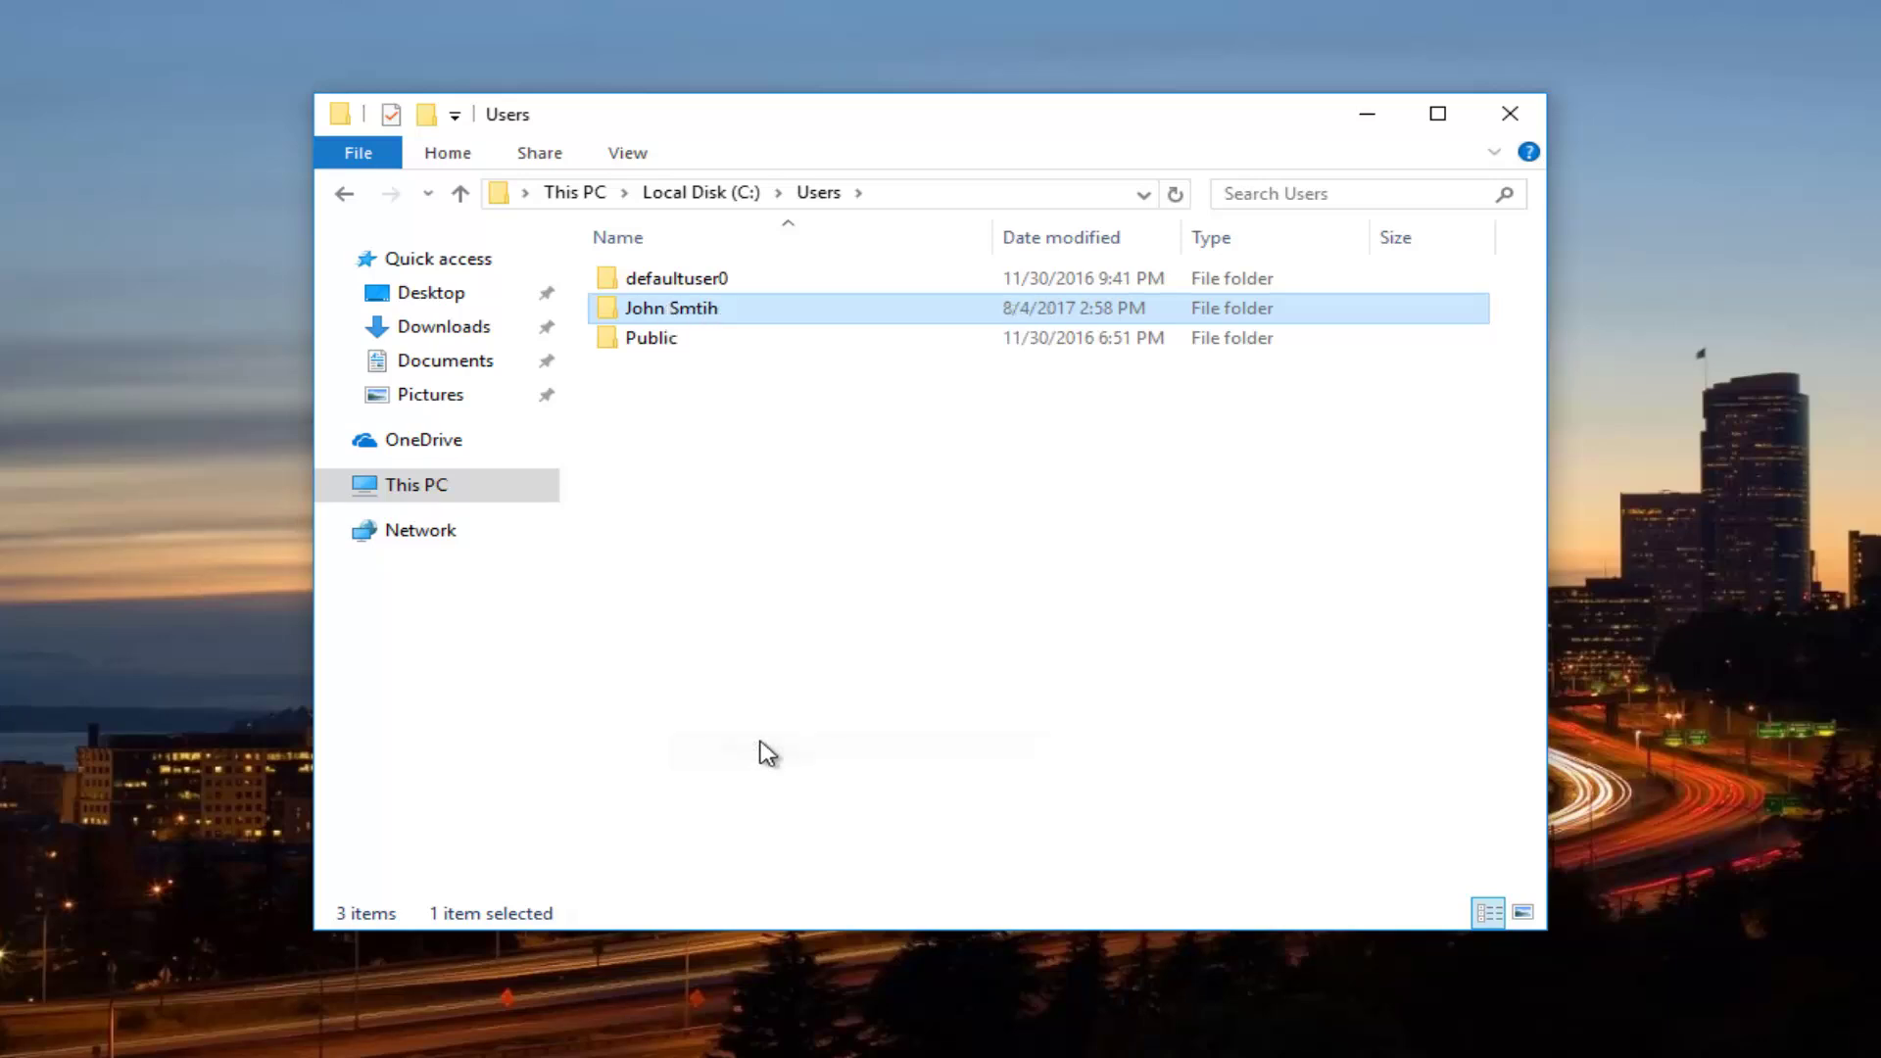
drag(819, 344, 798, 185)
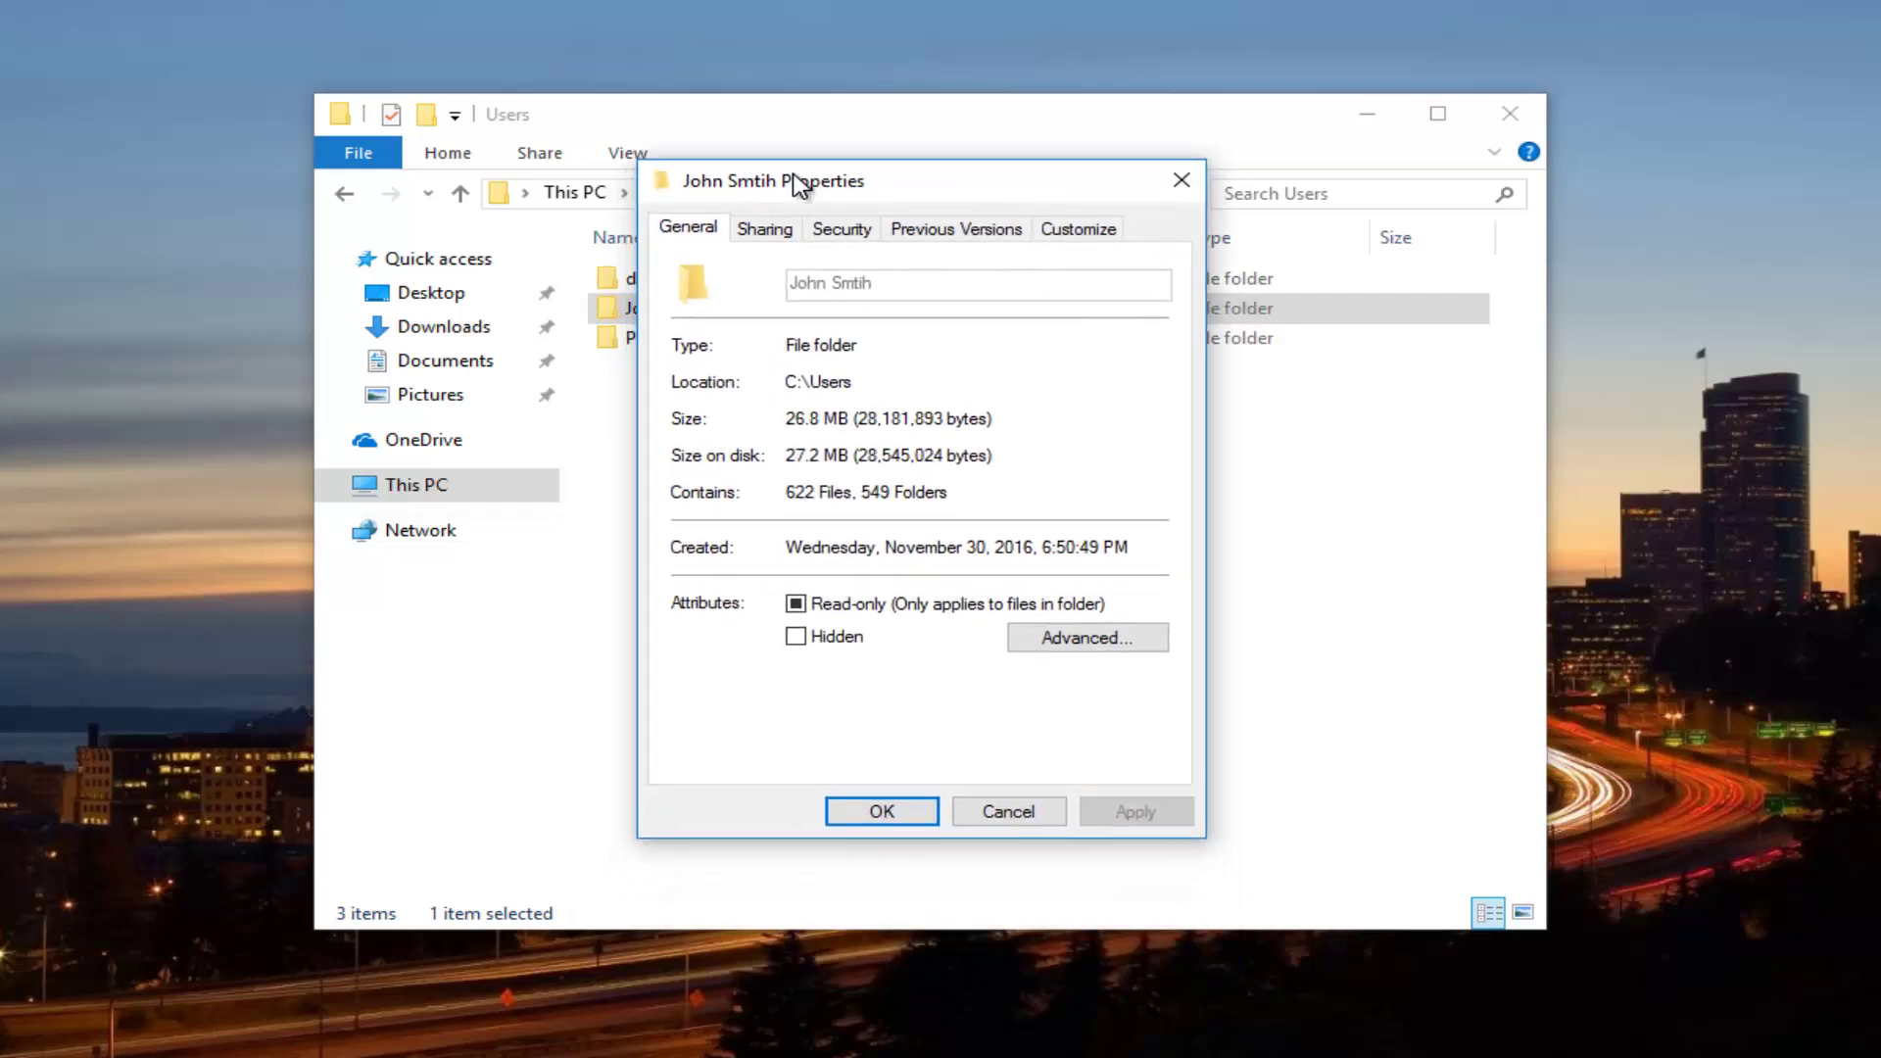
click(838, 235)
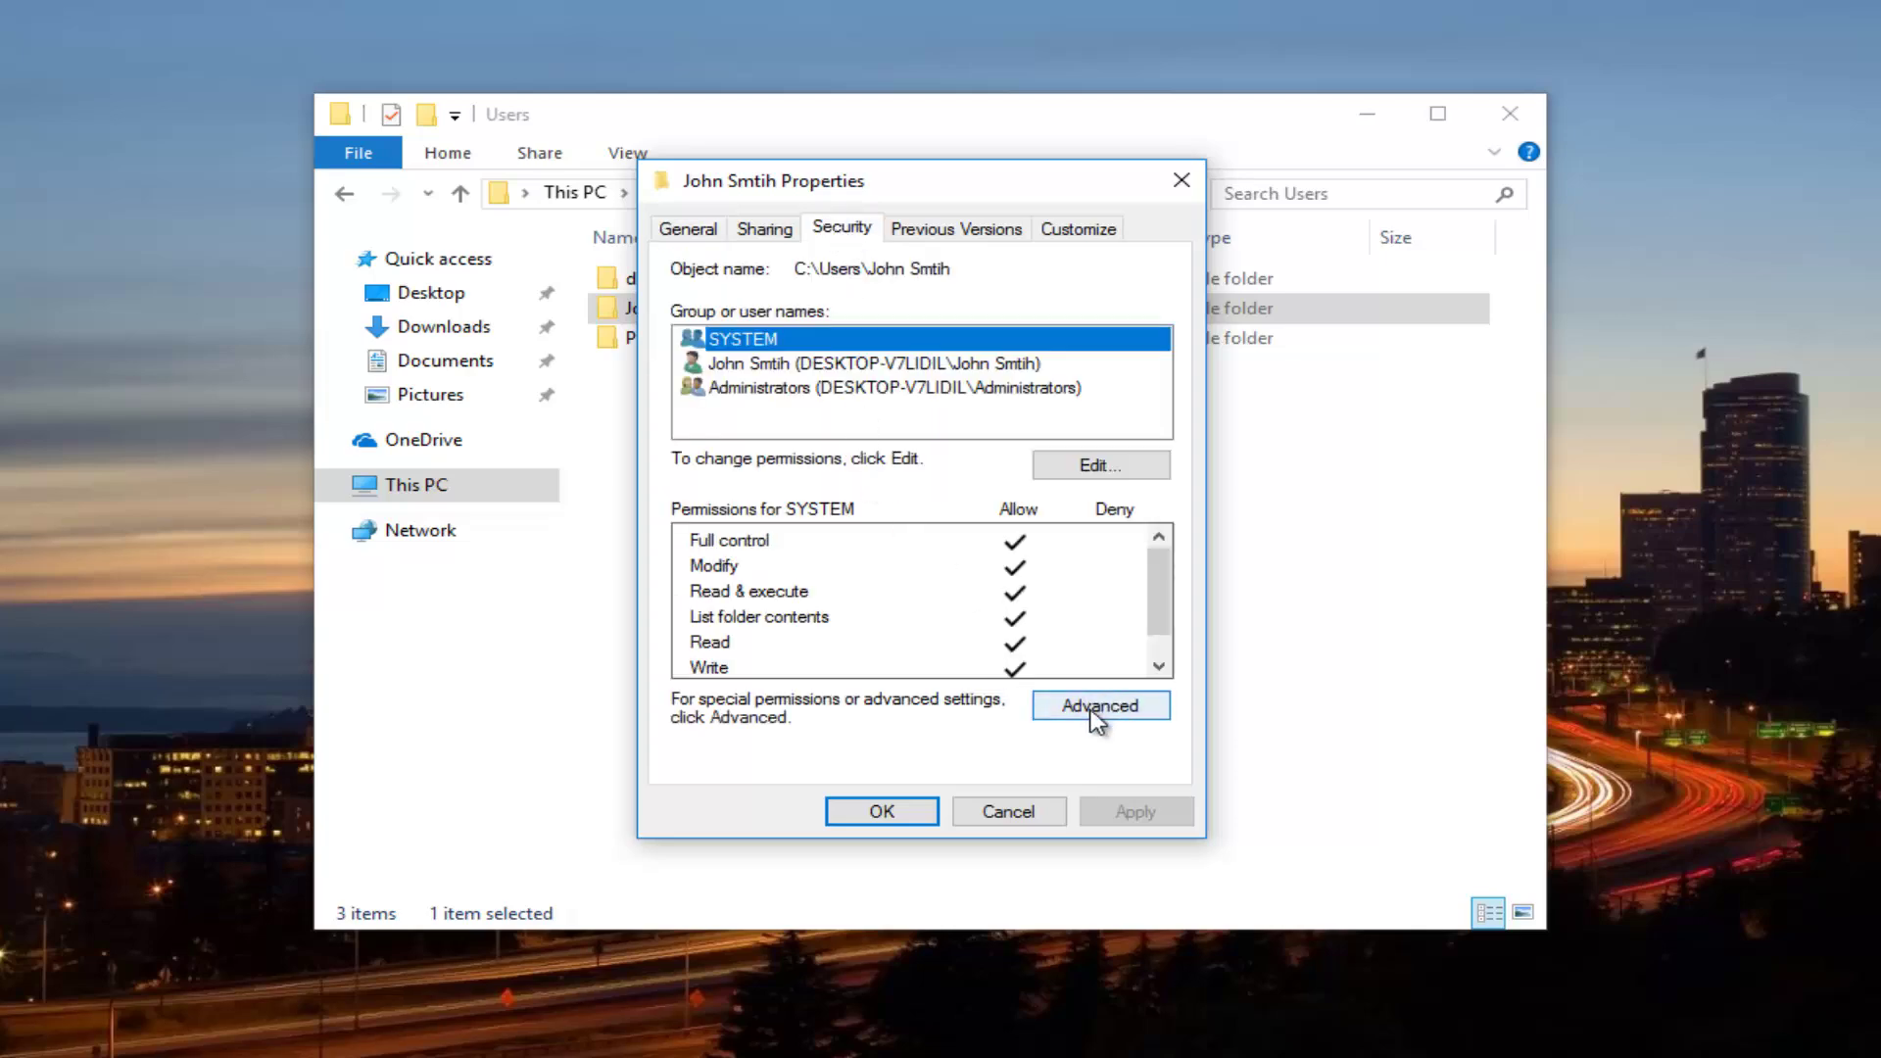
click(1110, 713)
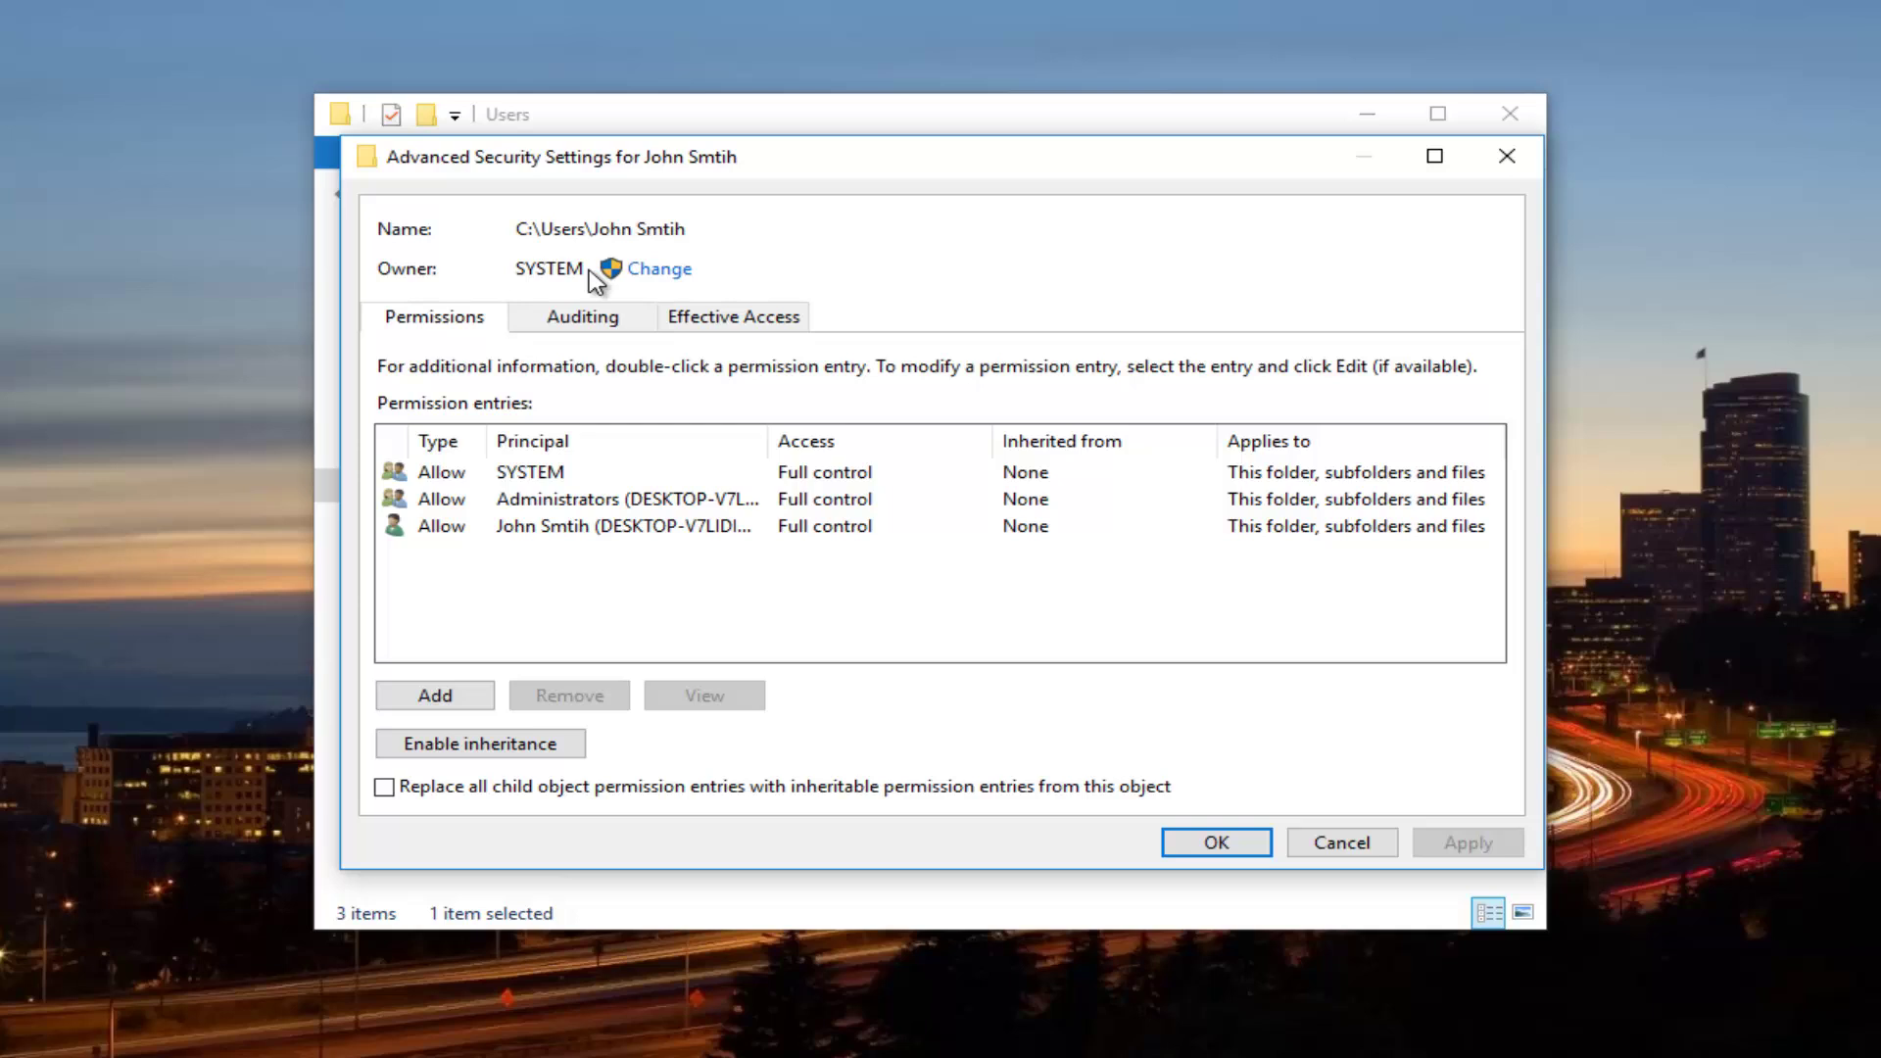
Step: Search all users and groups and pick the profile's own local account as new owner
click(658, 270)
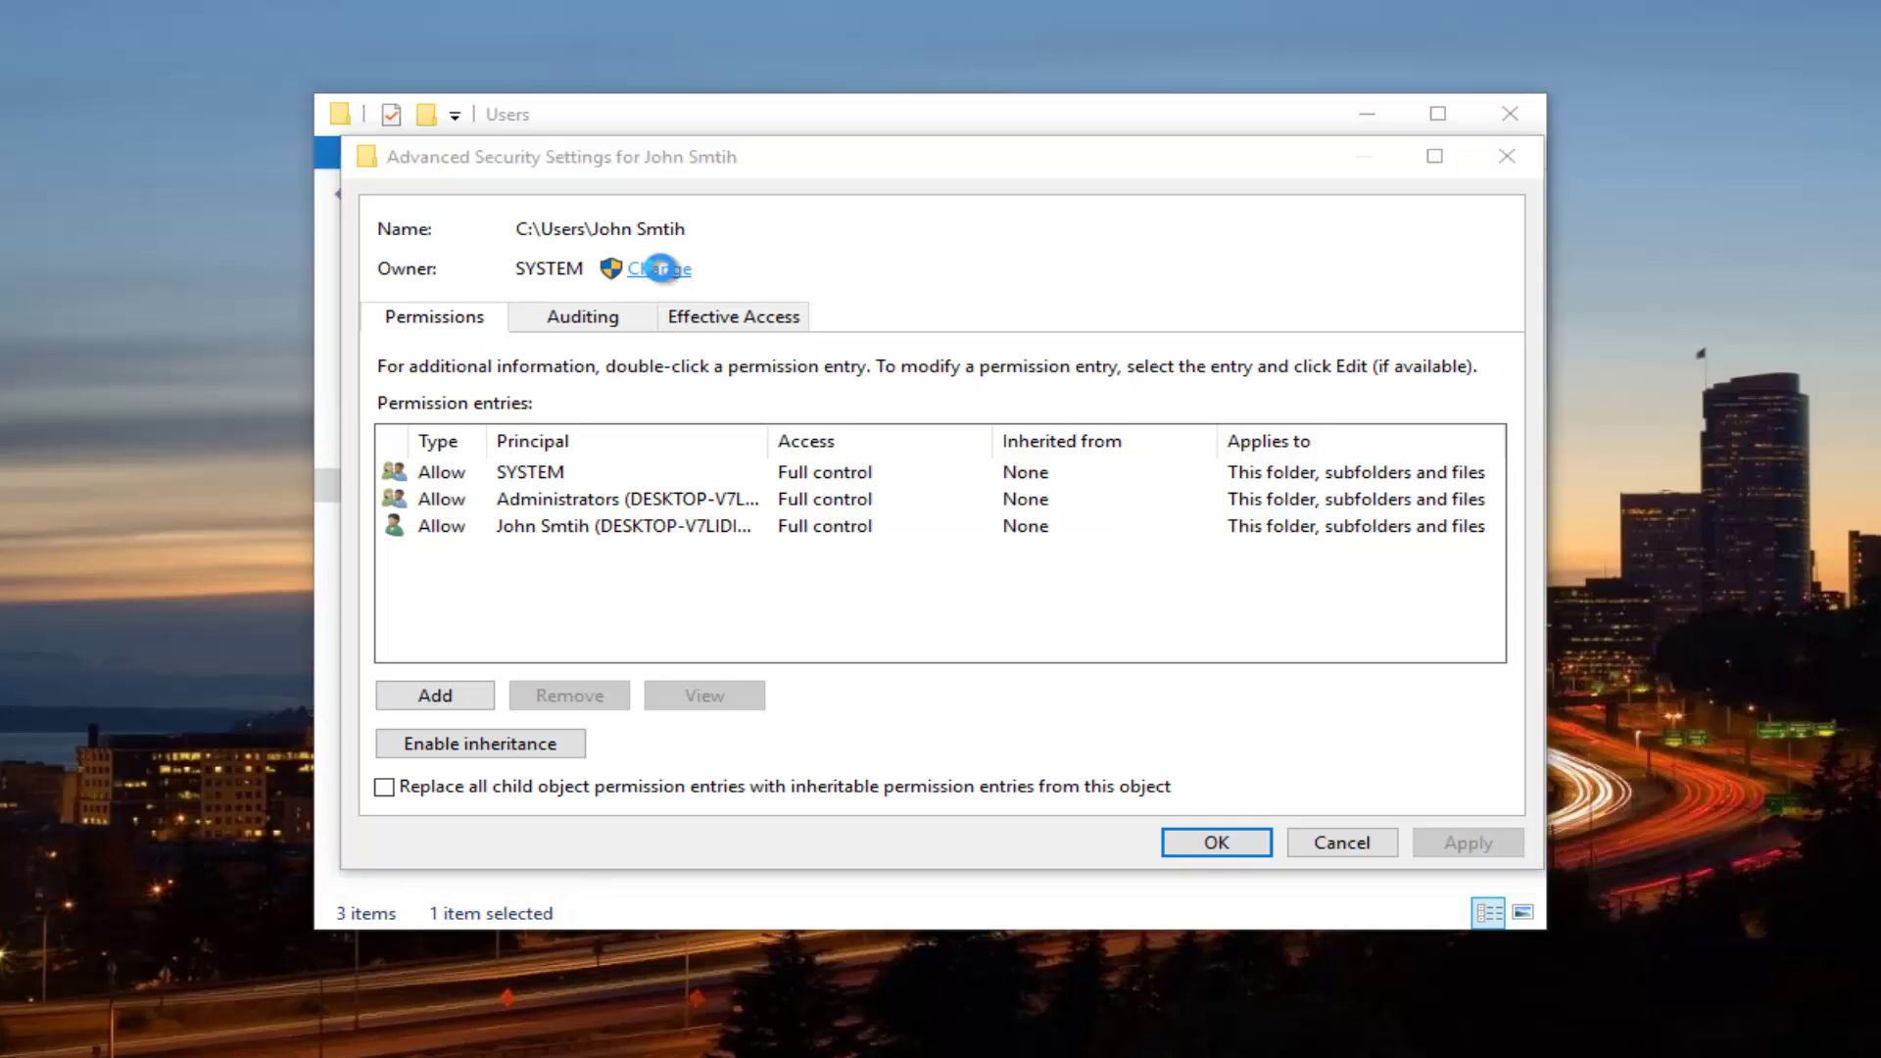
drag(643, 265, 867, 306)
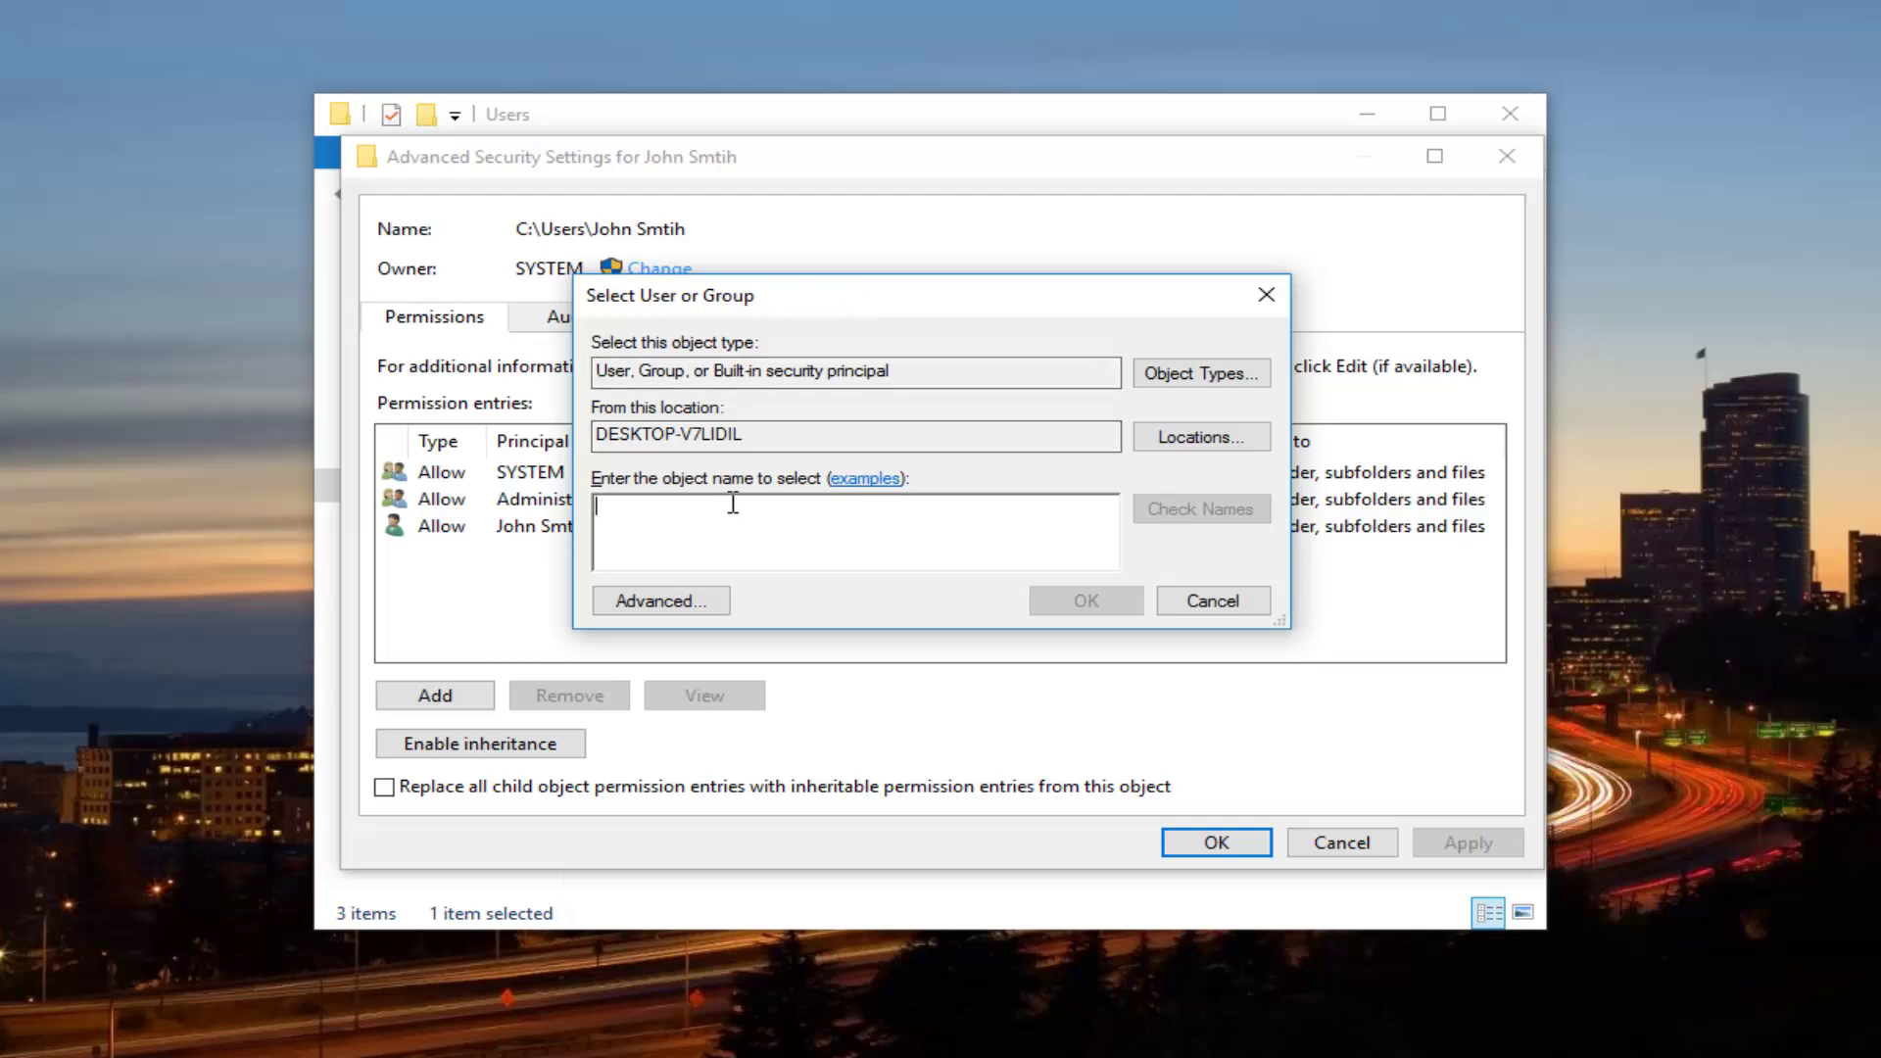
click(652, 602)
drag(787, 338, 735, 173)
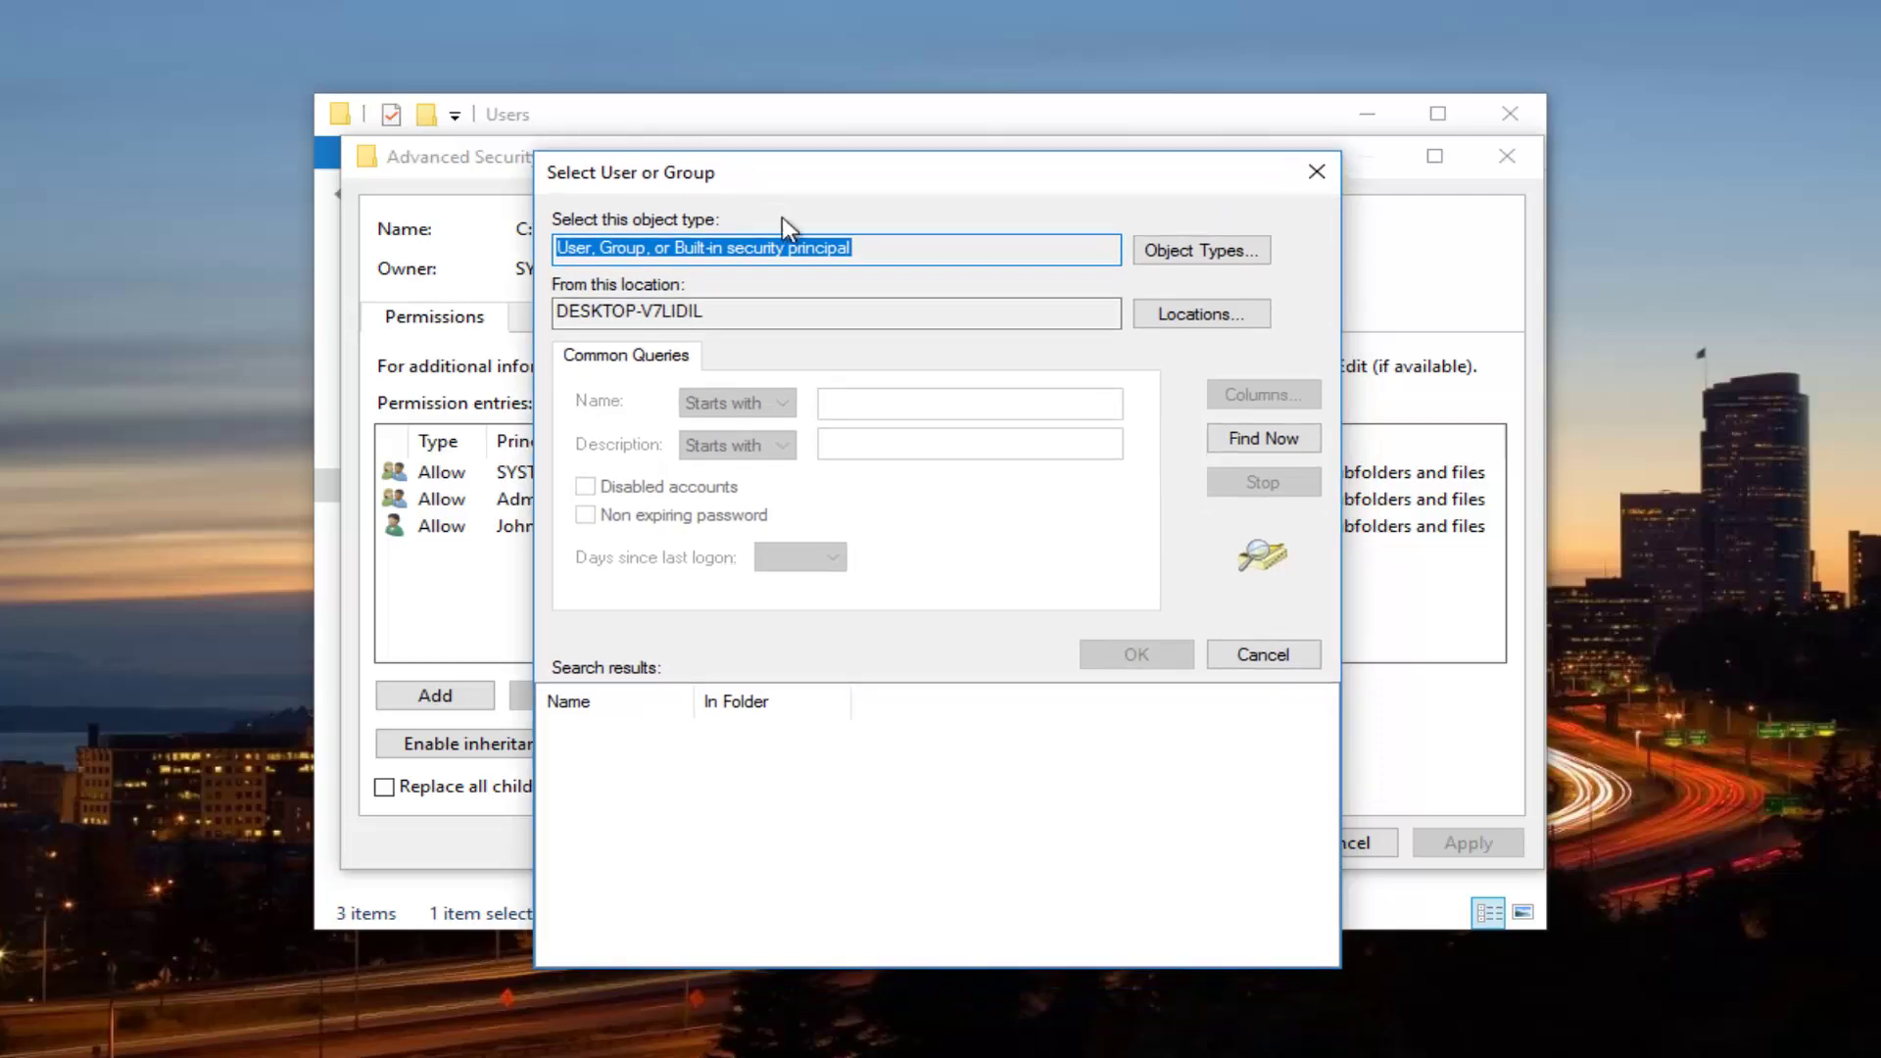
click(1248, 443)
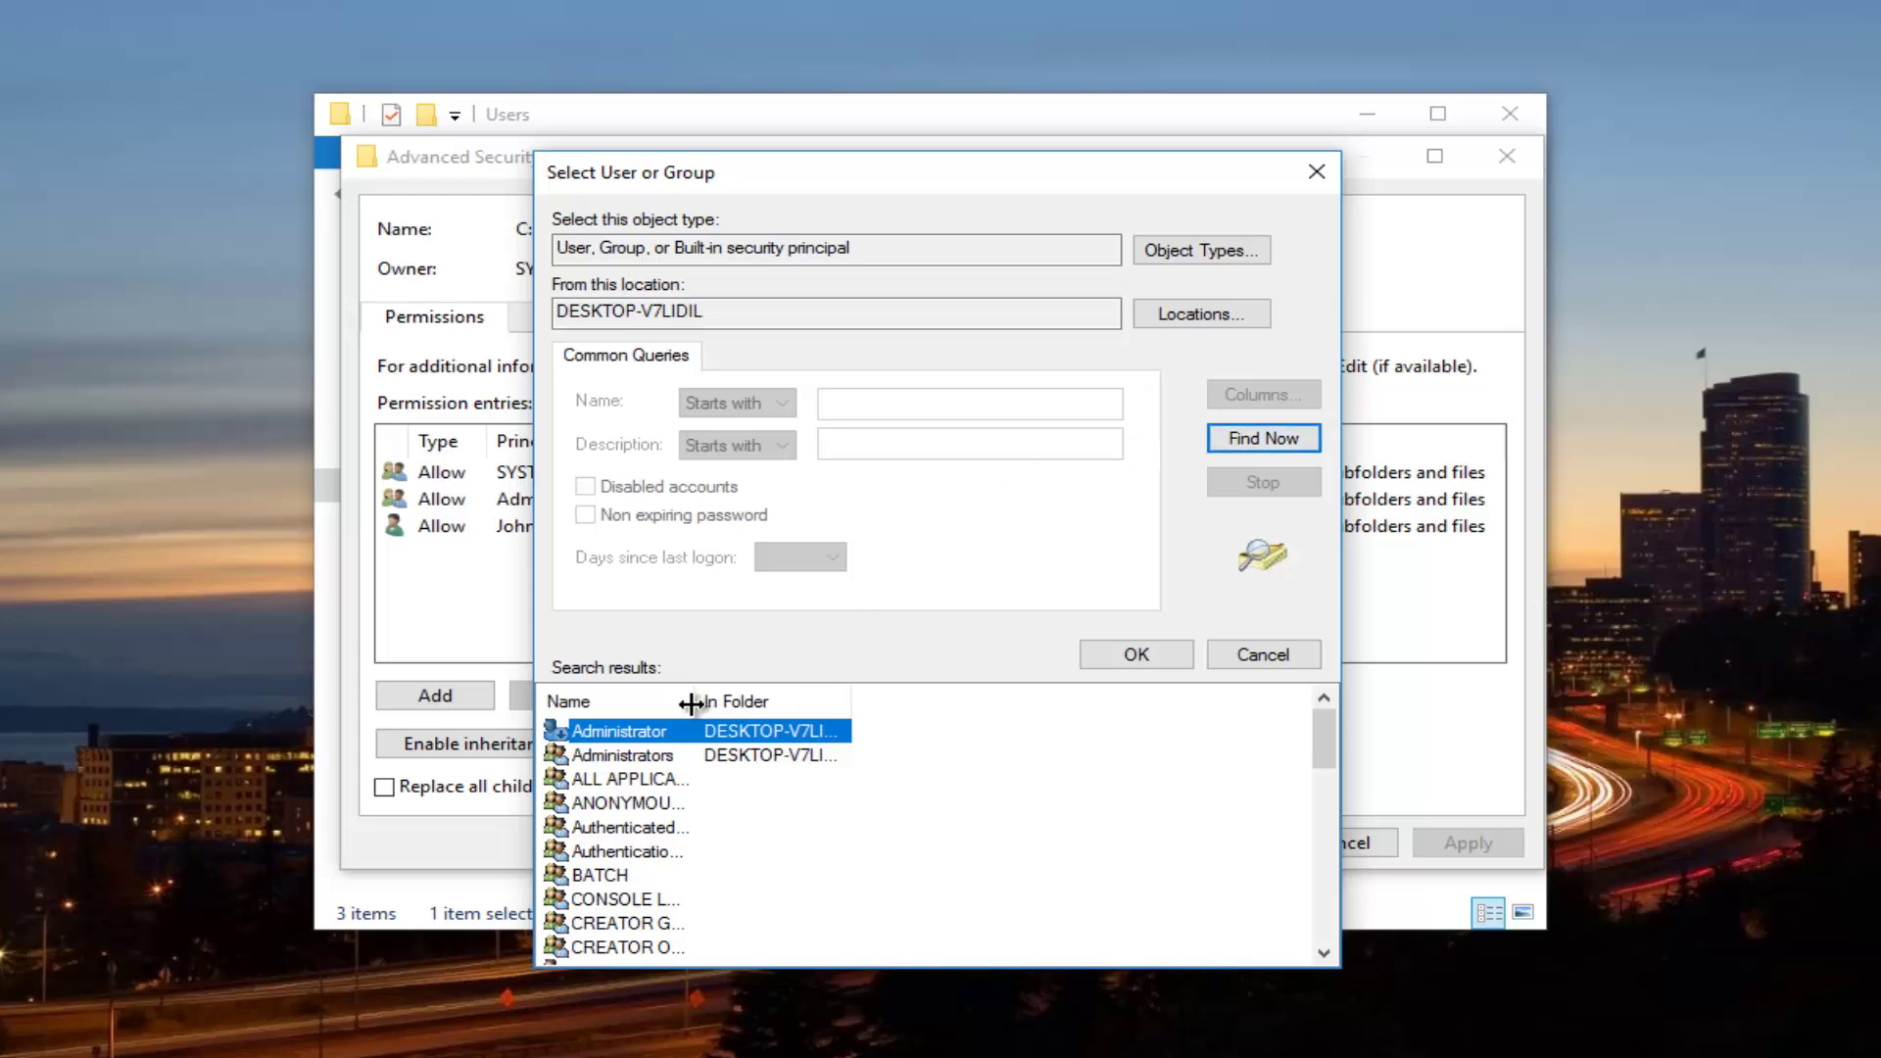
drag(694, 701, 842, 701)
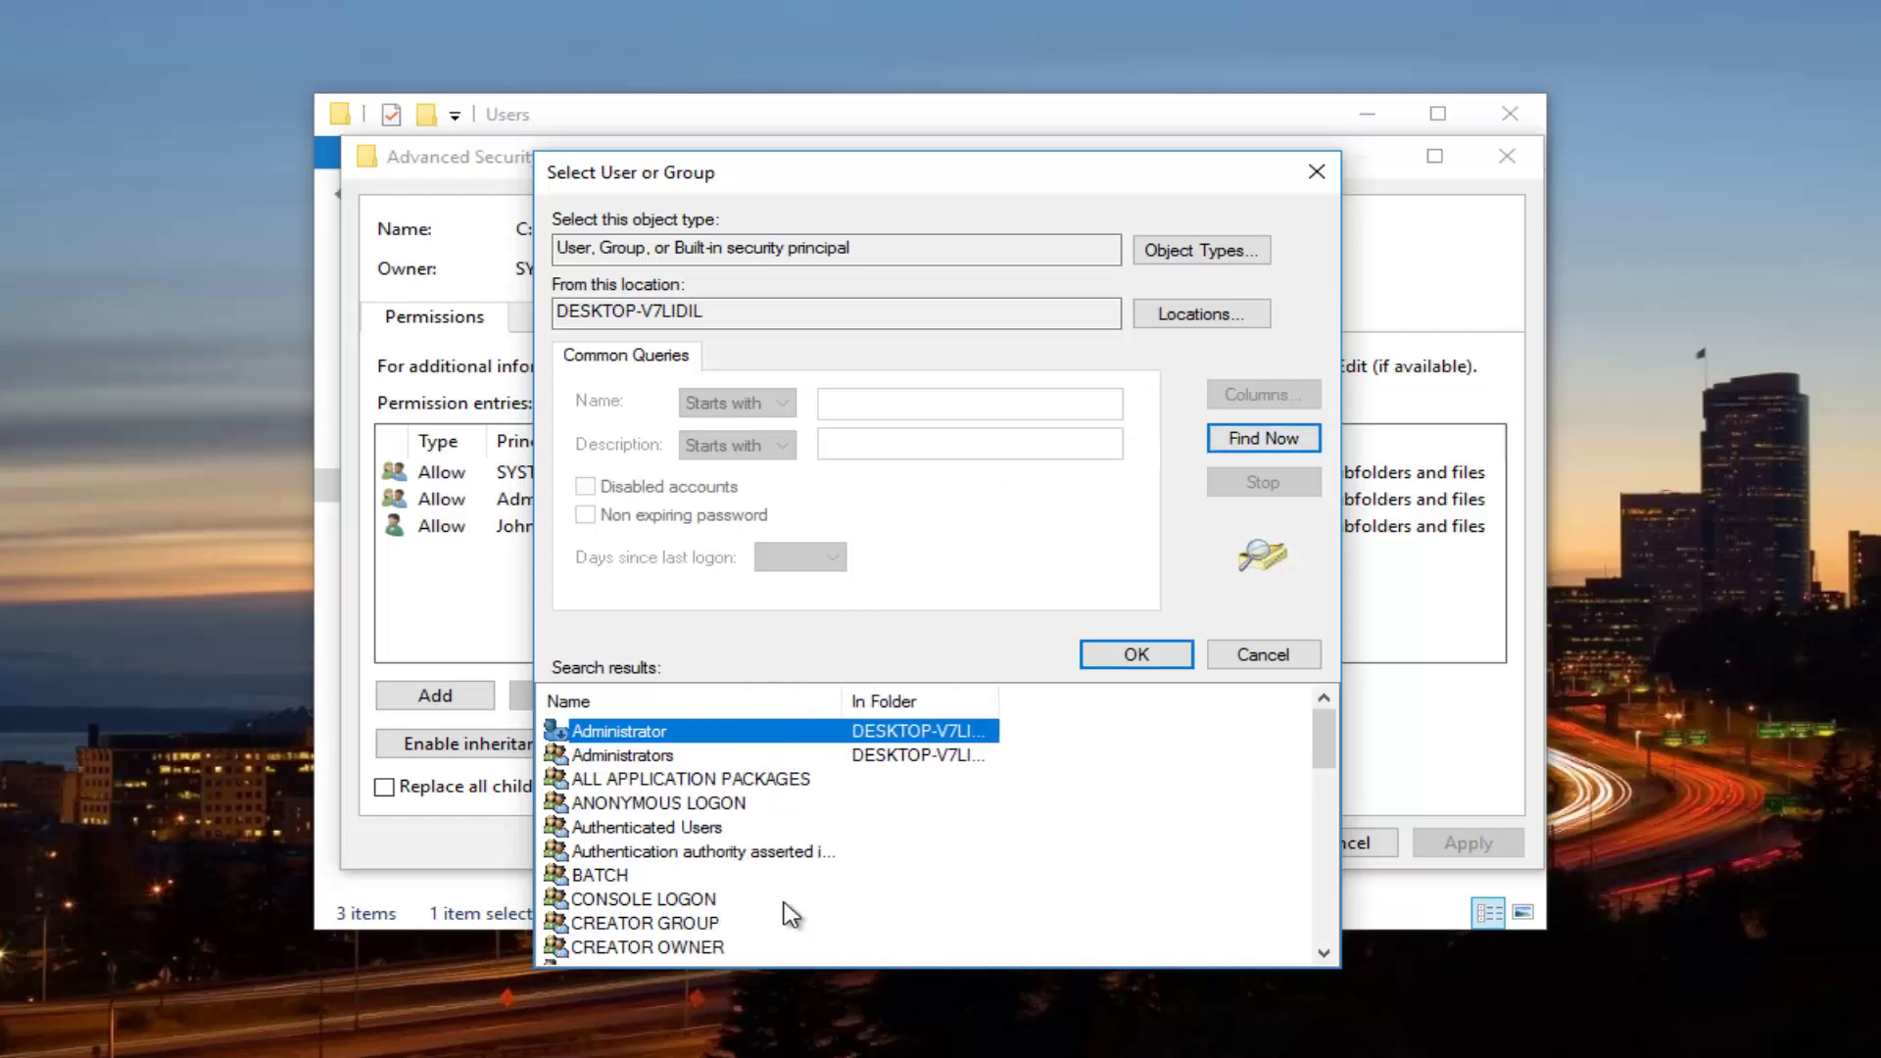
scroll(750, 821, down, 1)
scroll(754, 819, down, 2)
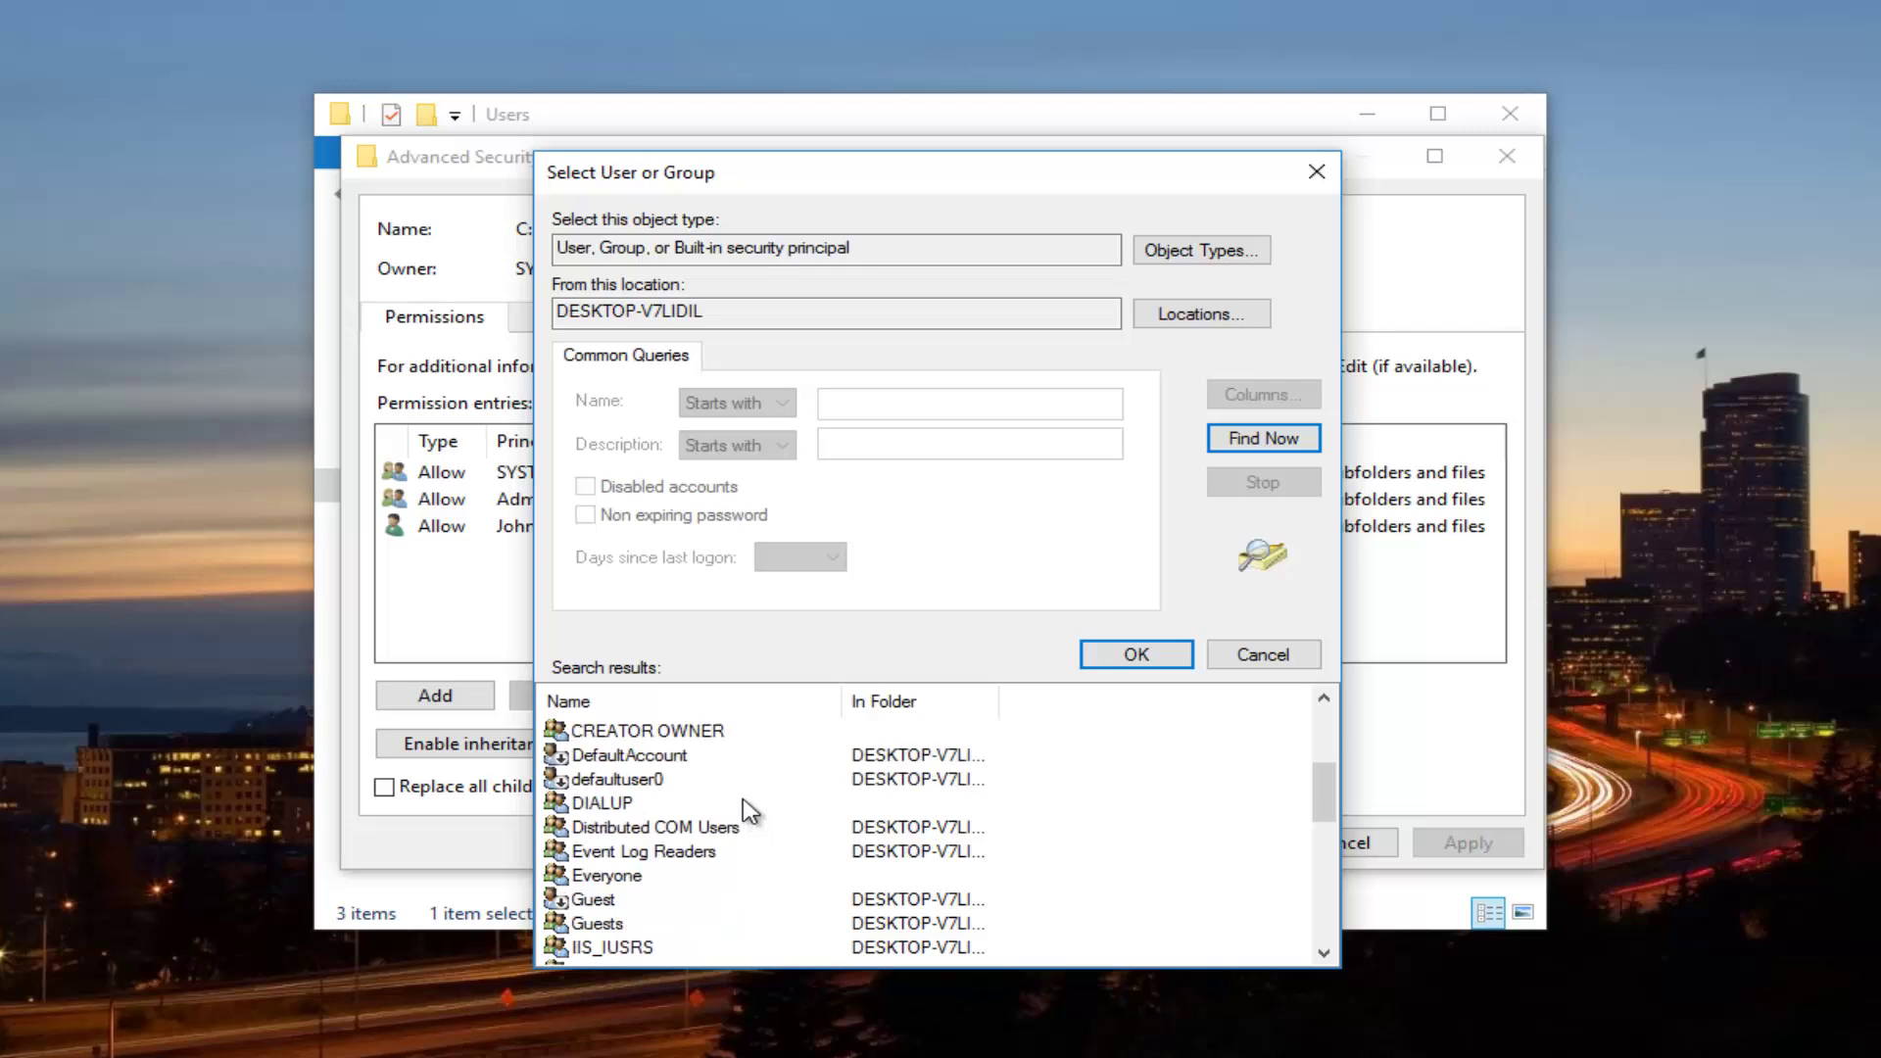
scroll(747, 811, down, 2)
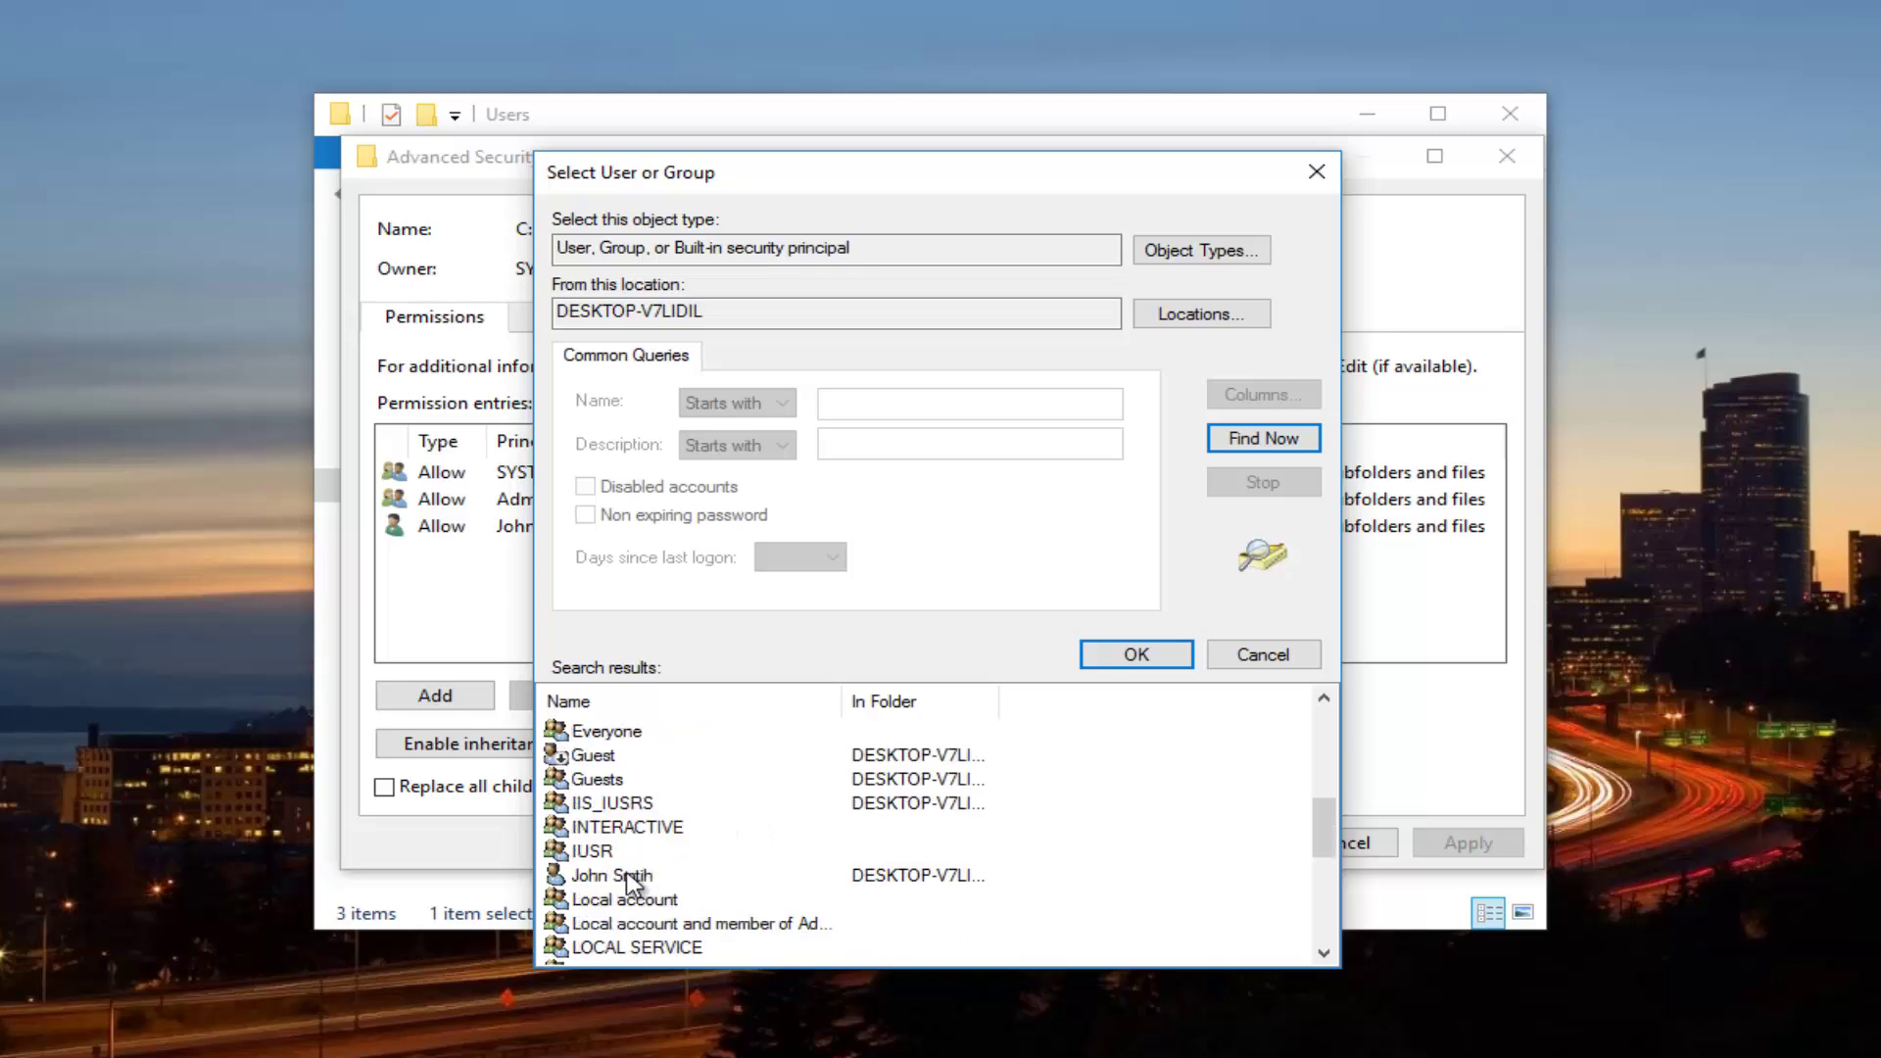
click(623, 884)
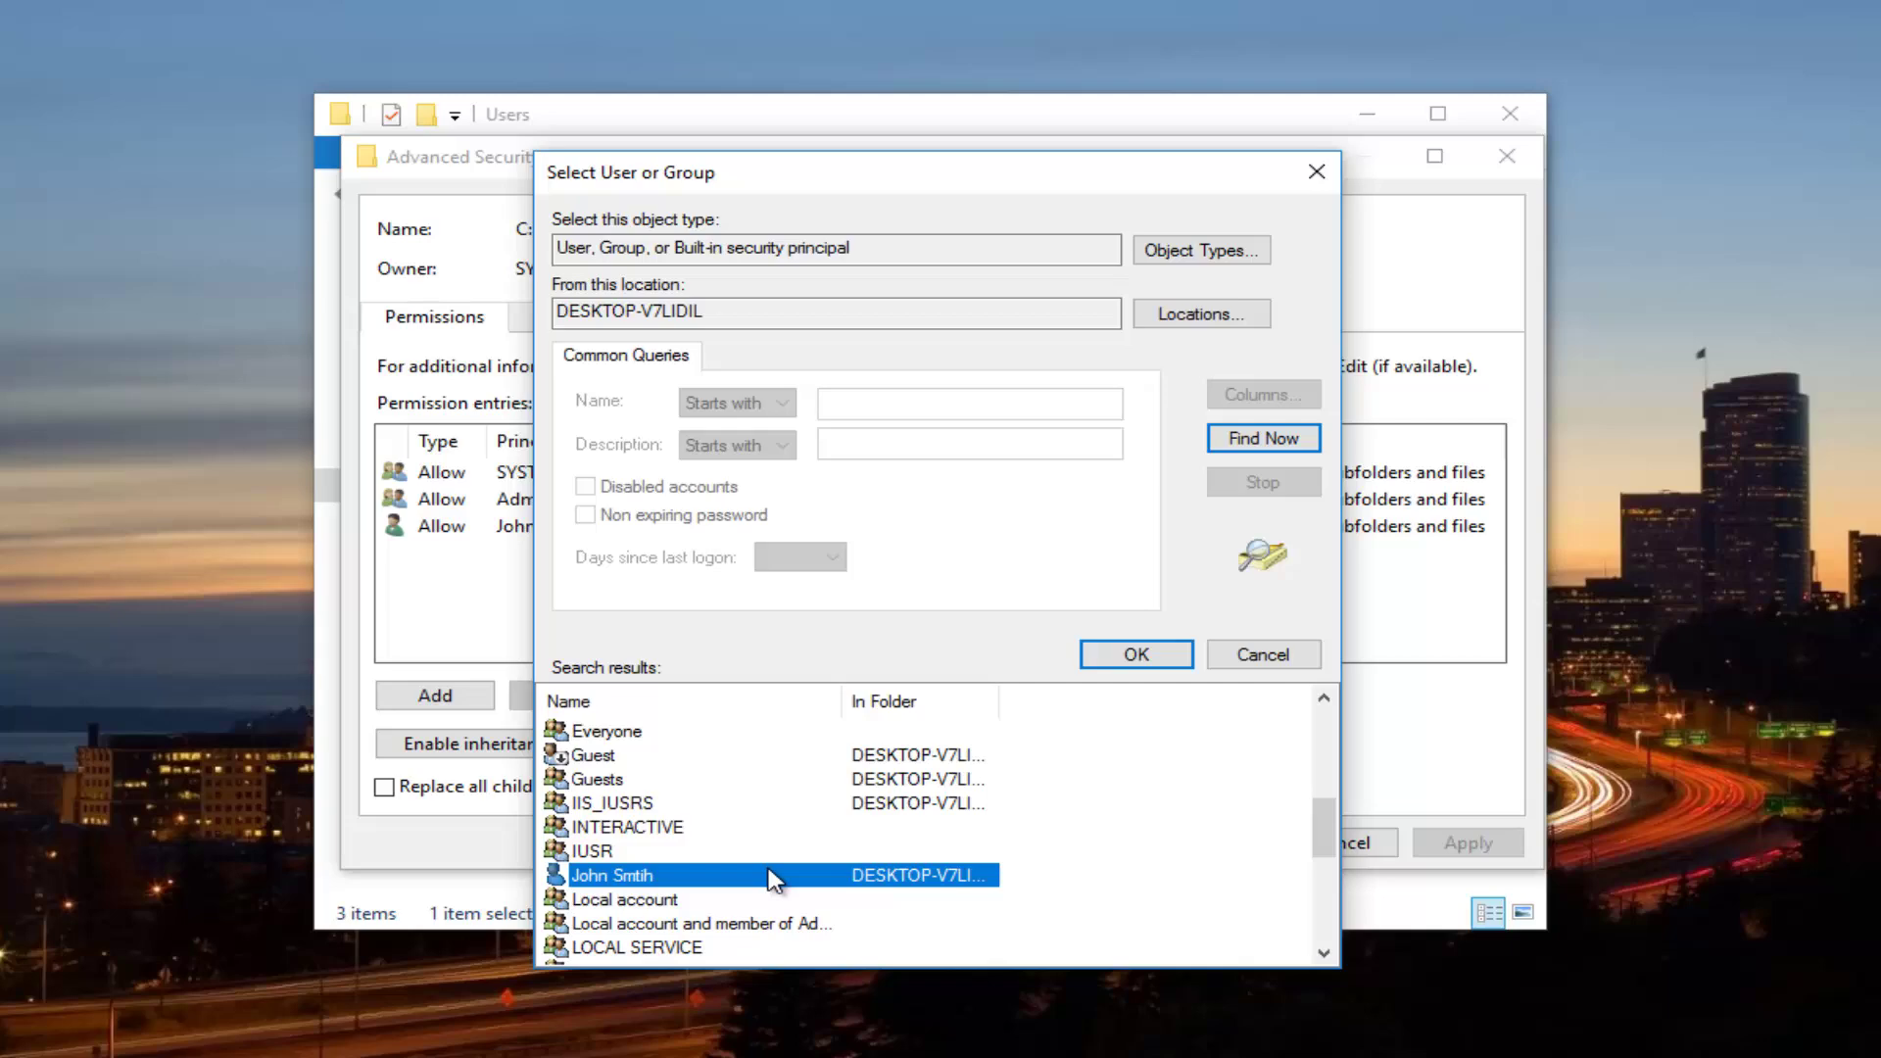
click(1128, 656)
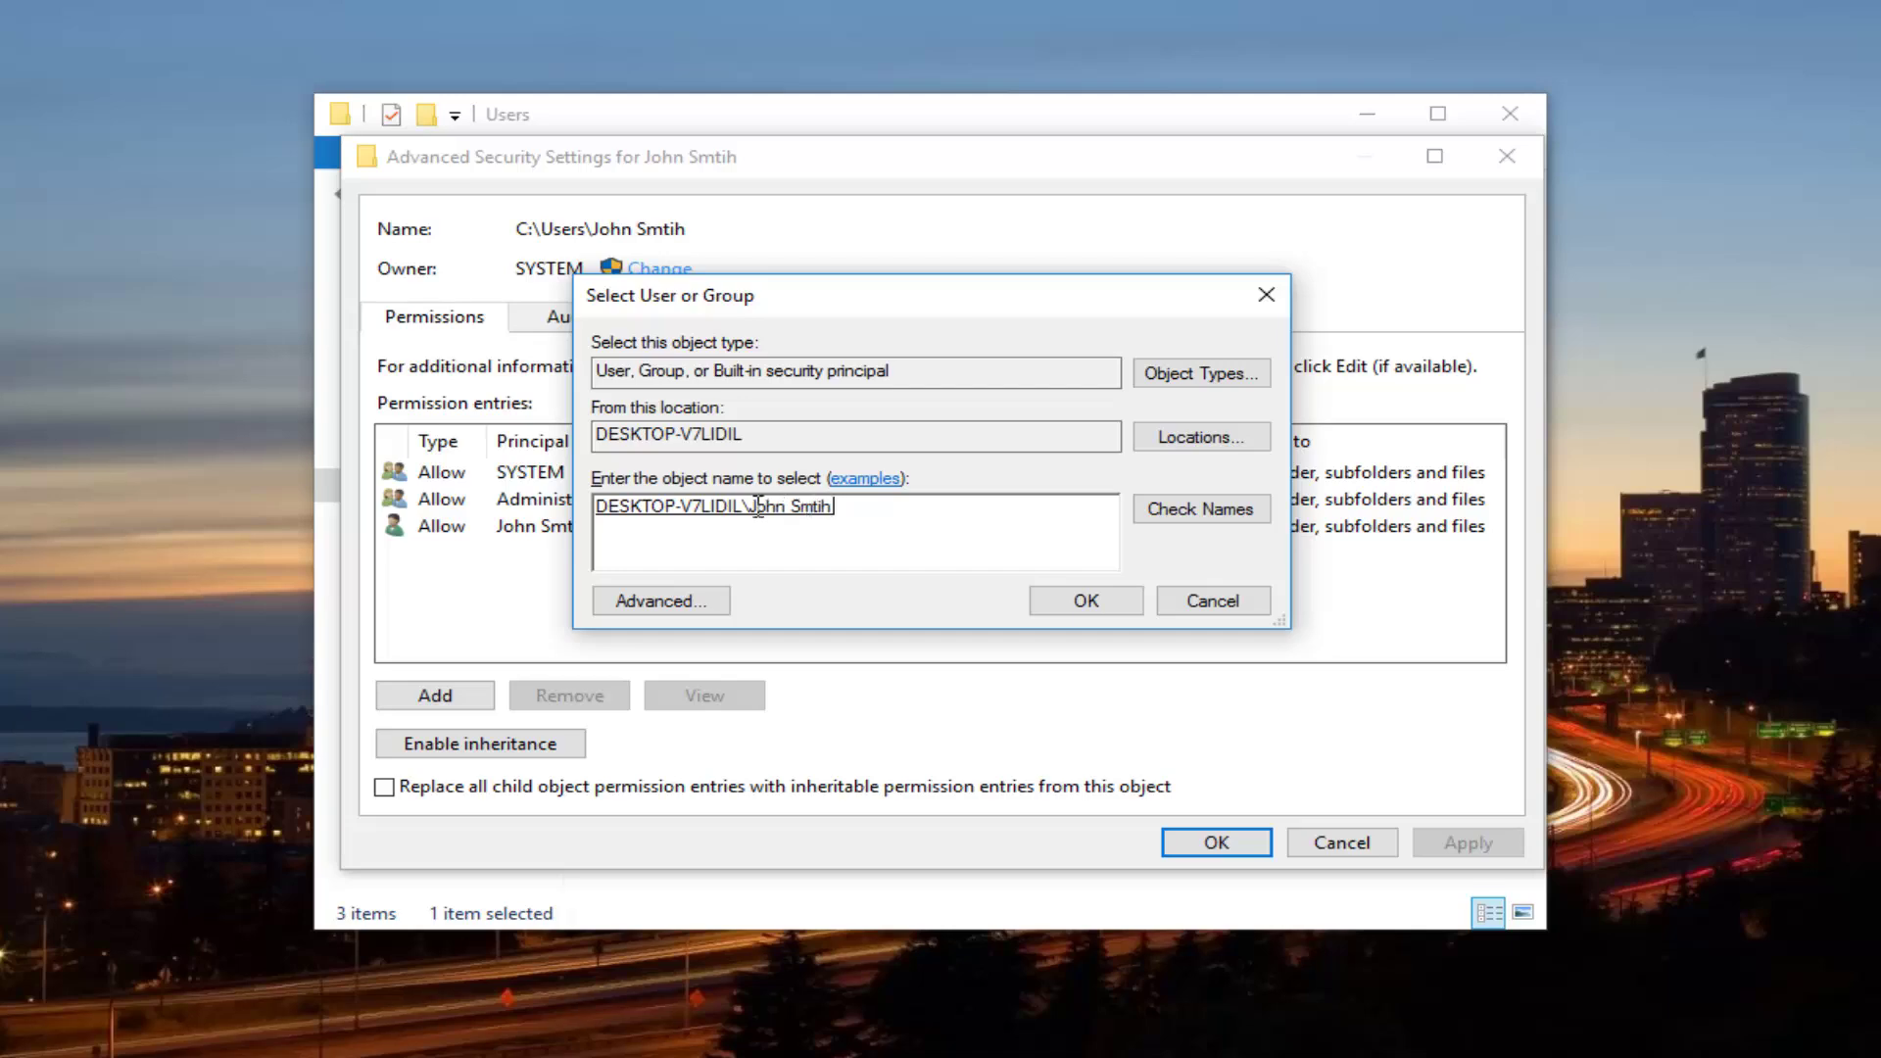
Step: Confirm the user's local account as the folder's new owner
click(1088, 601)
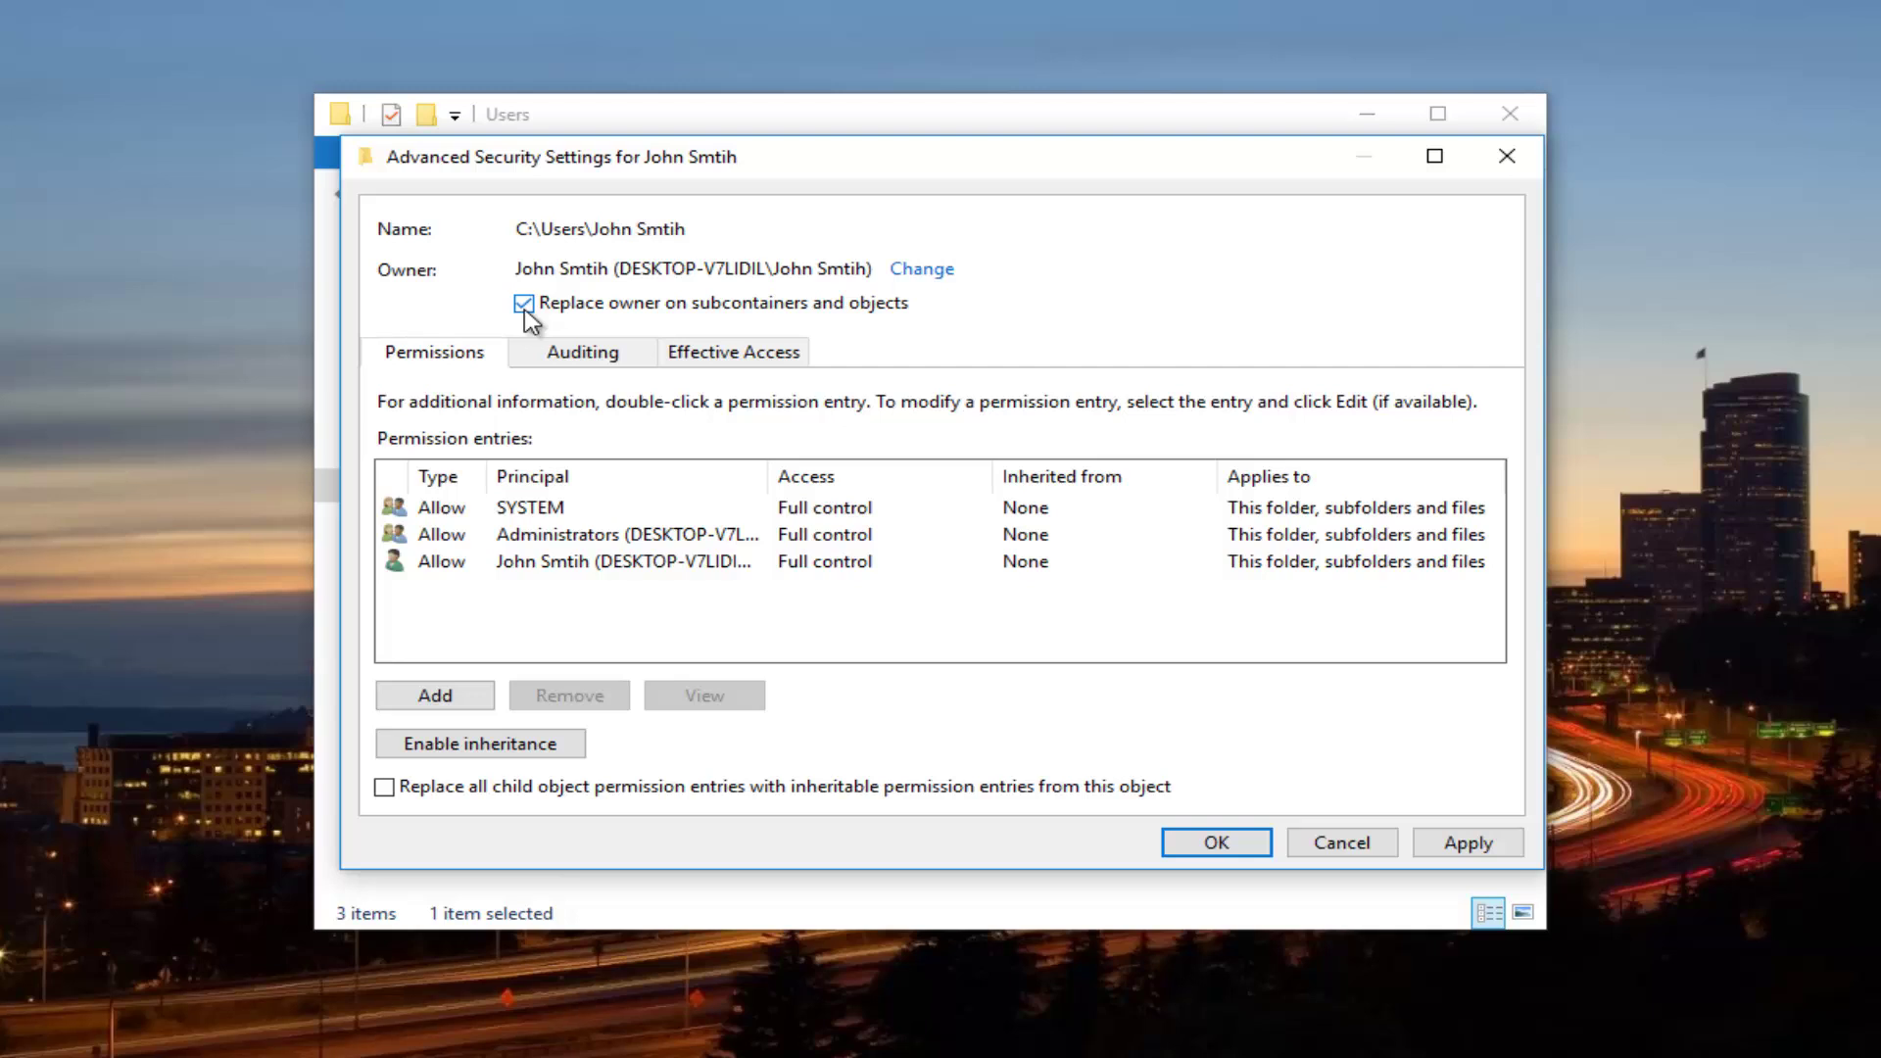
Step: Apply the ownership change, accept granting full control, and close all dialogs back to Users
click(1467, 843)
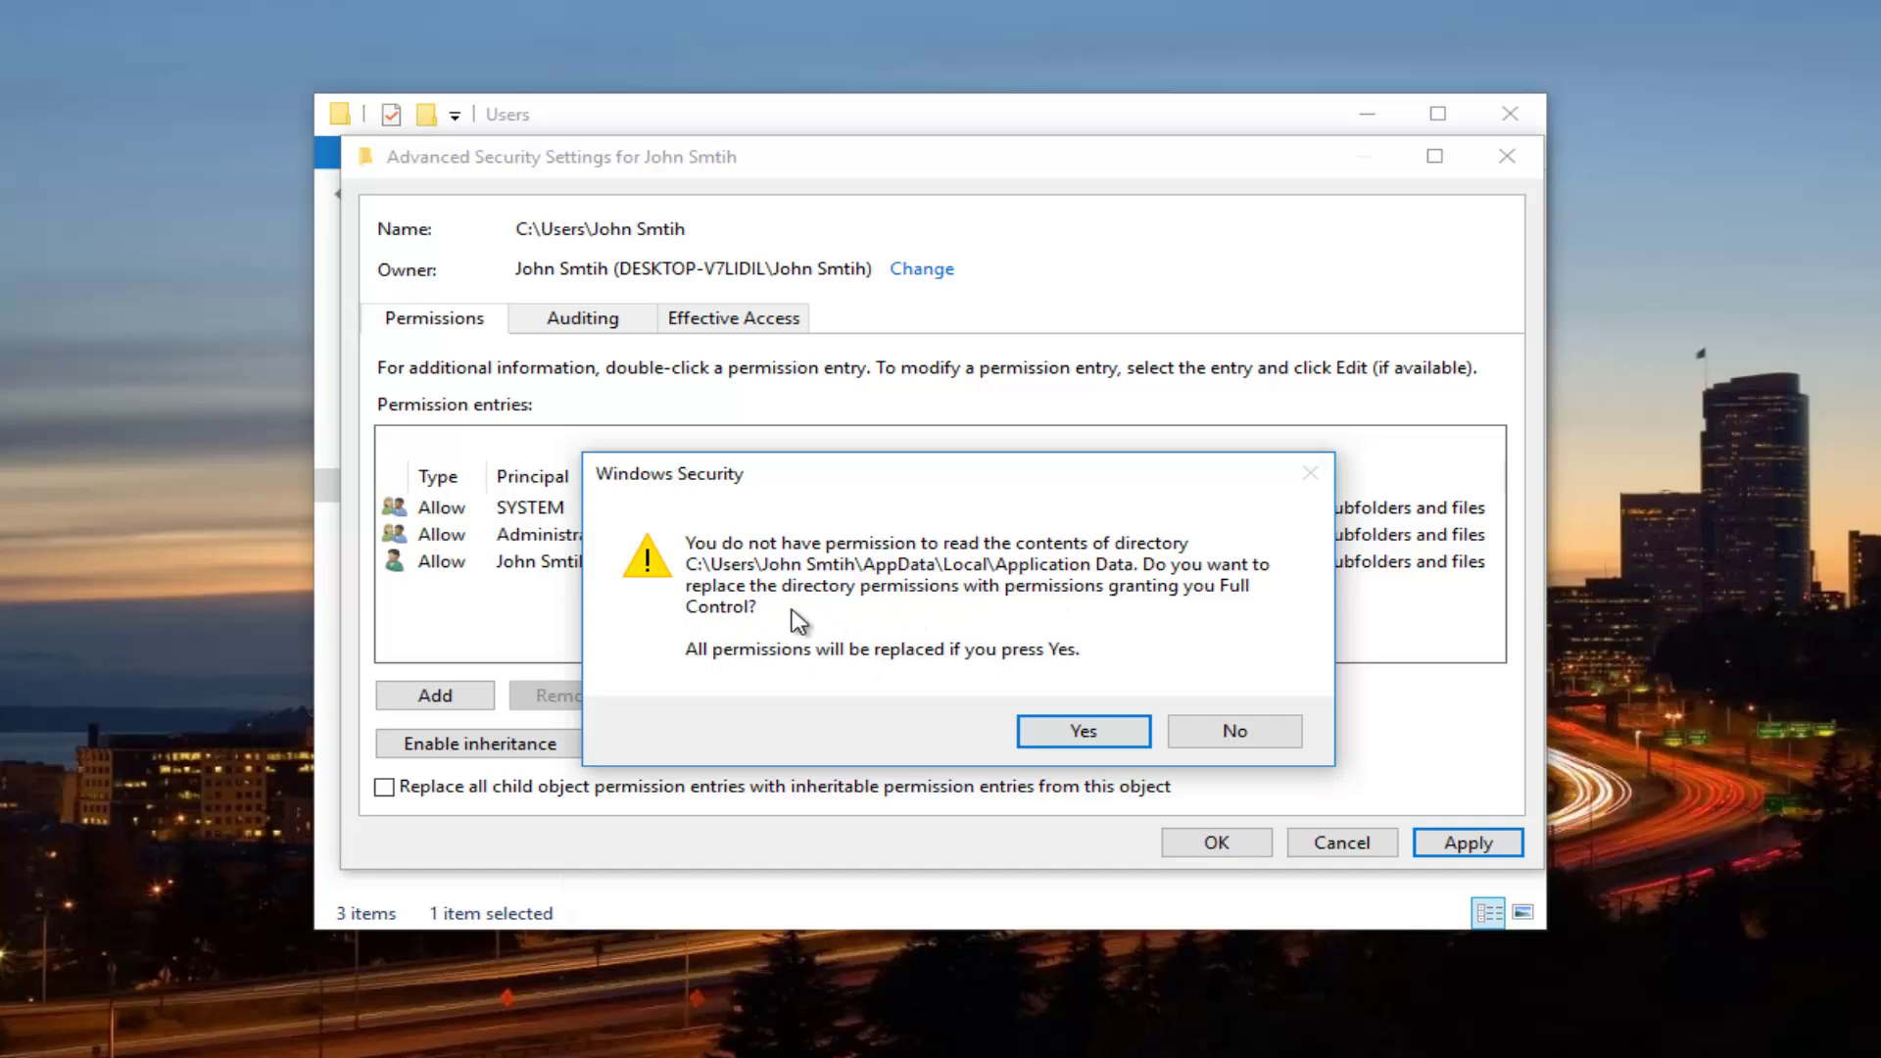
click(1058, 737)
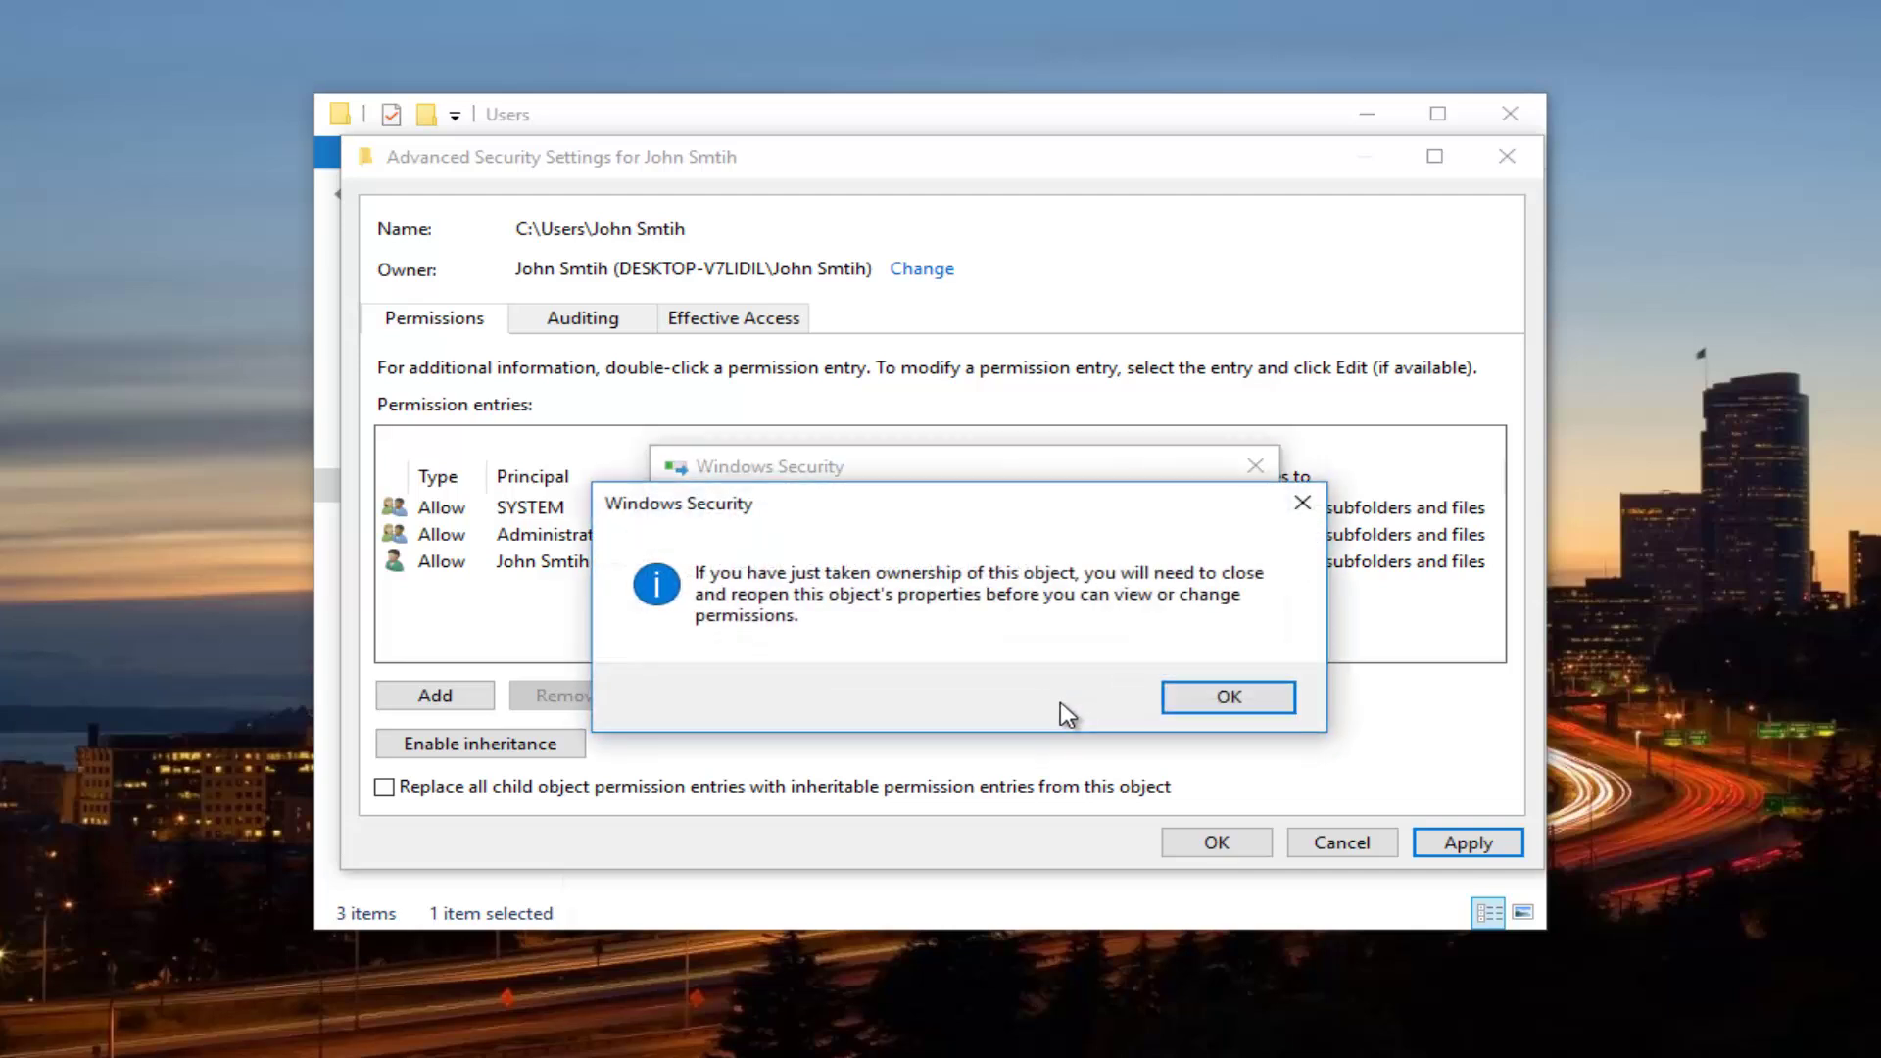
click(1222, 701)
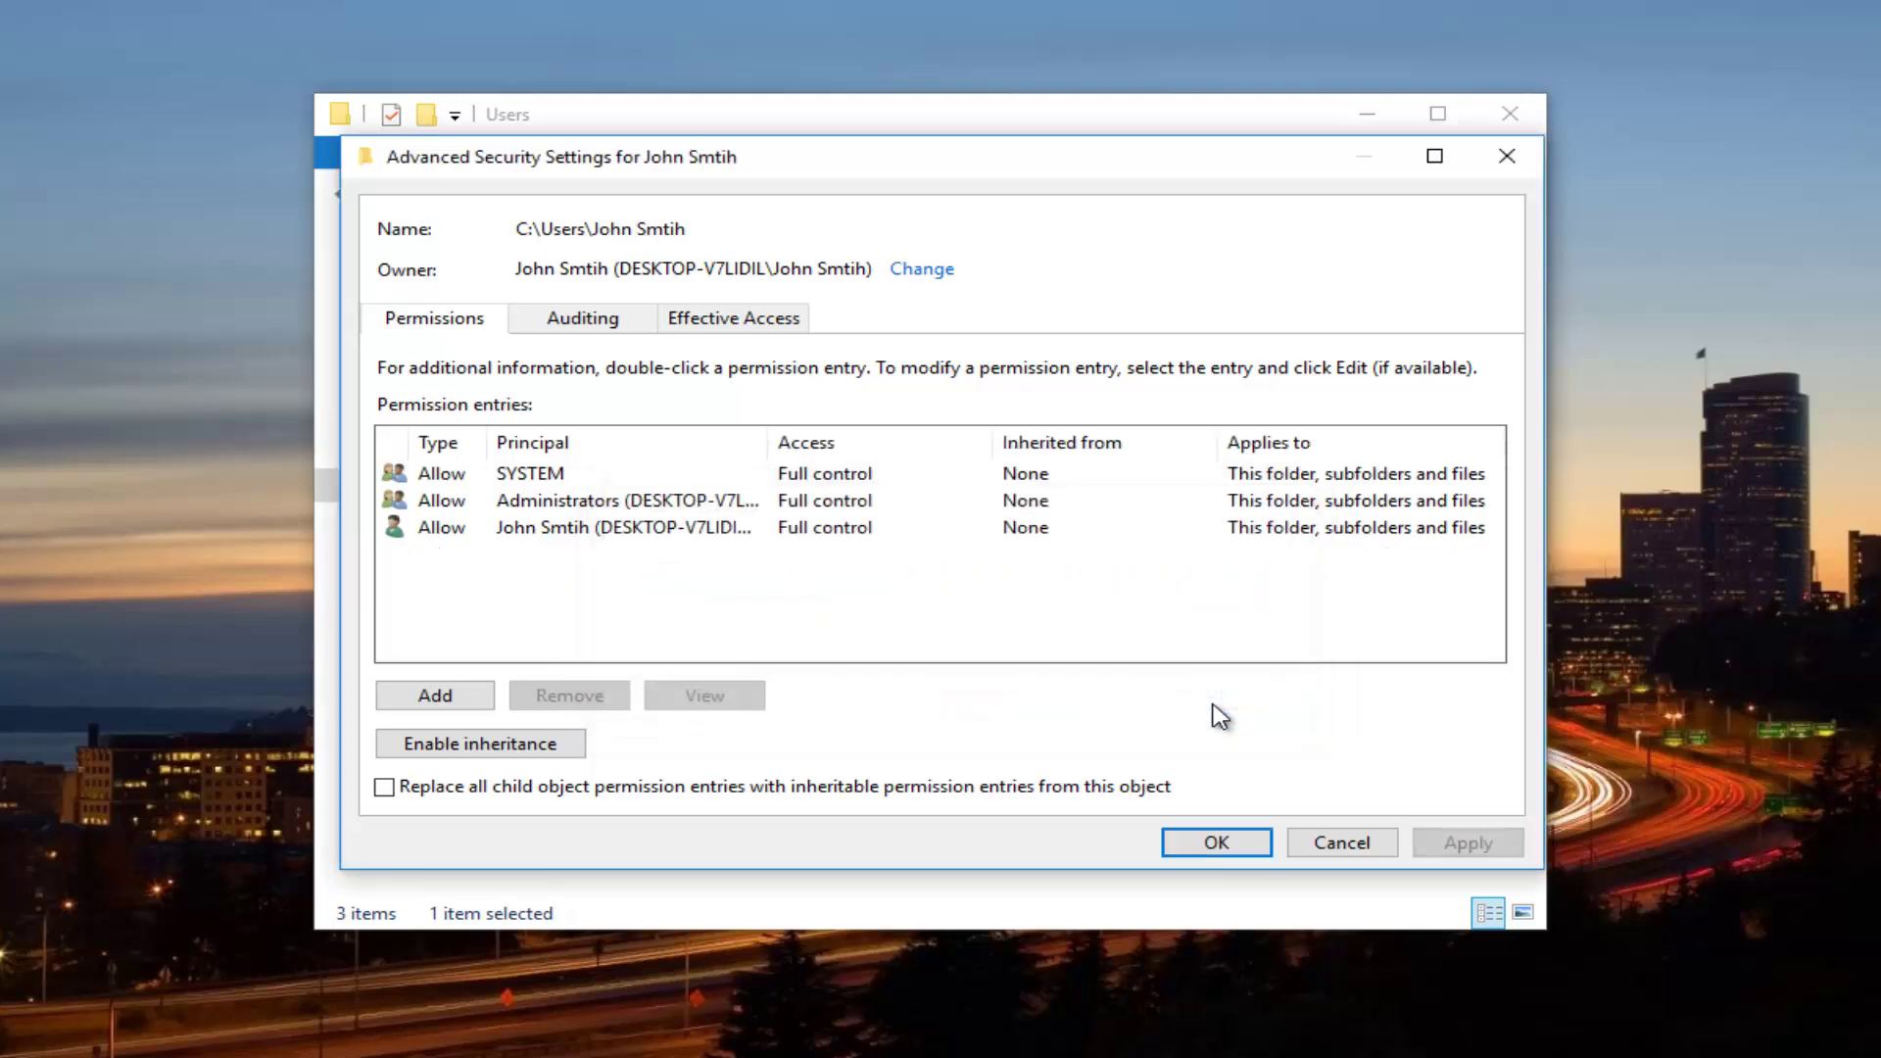
click(1218, 844)
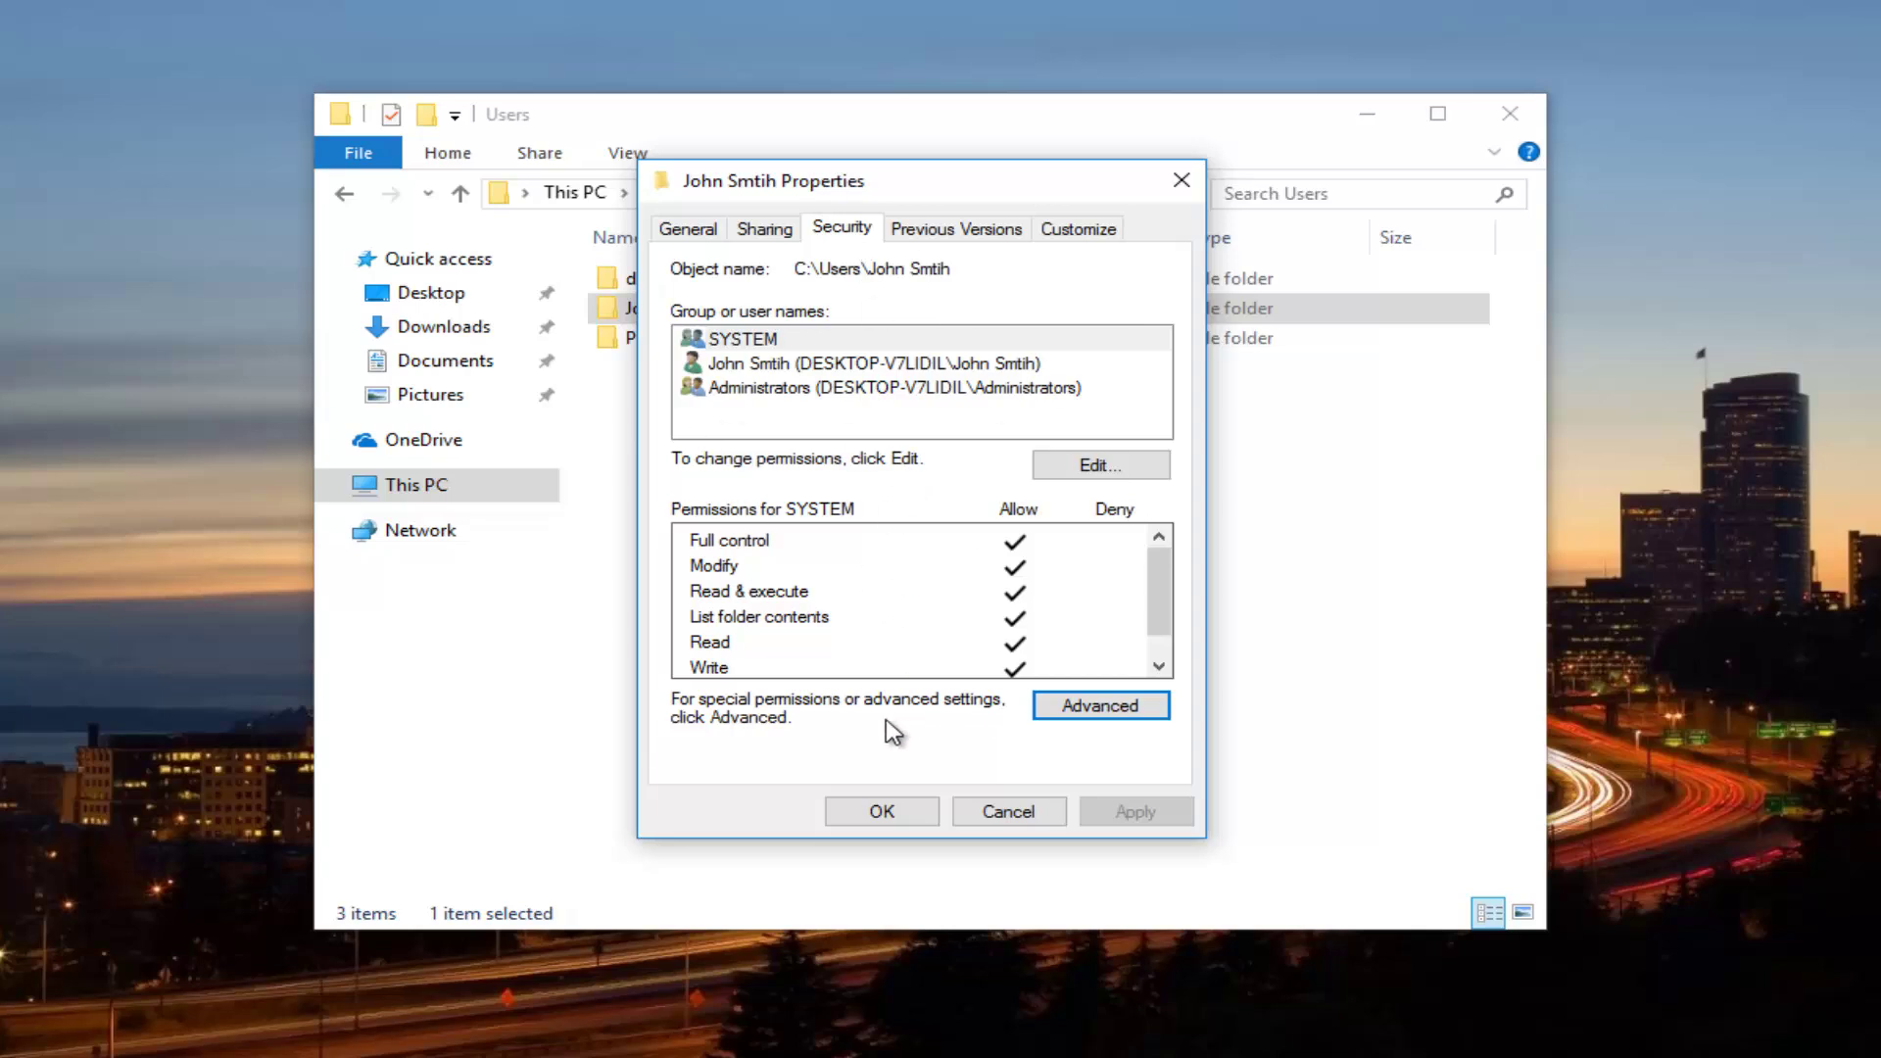
click(878, 811)
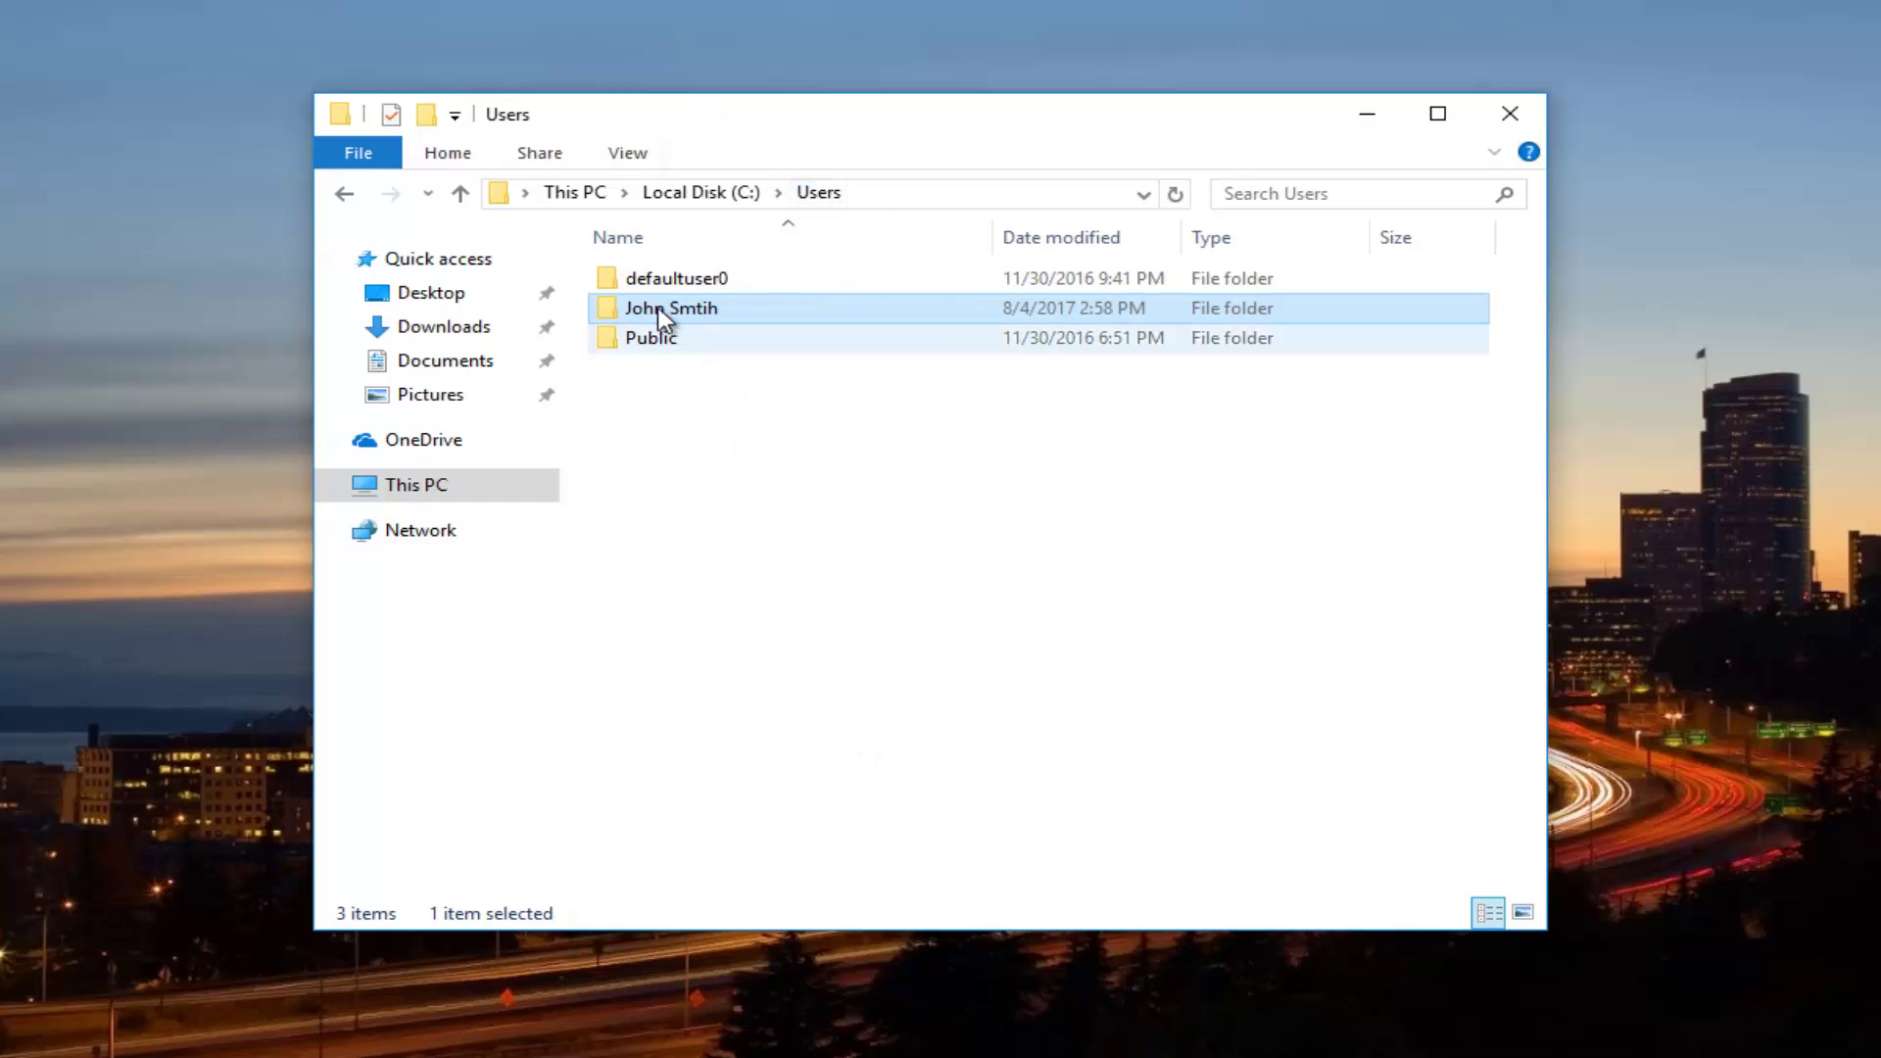
mouse_move(656, 314)
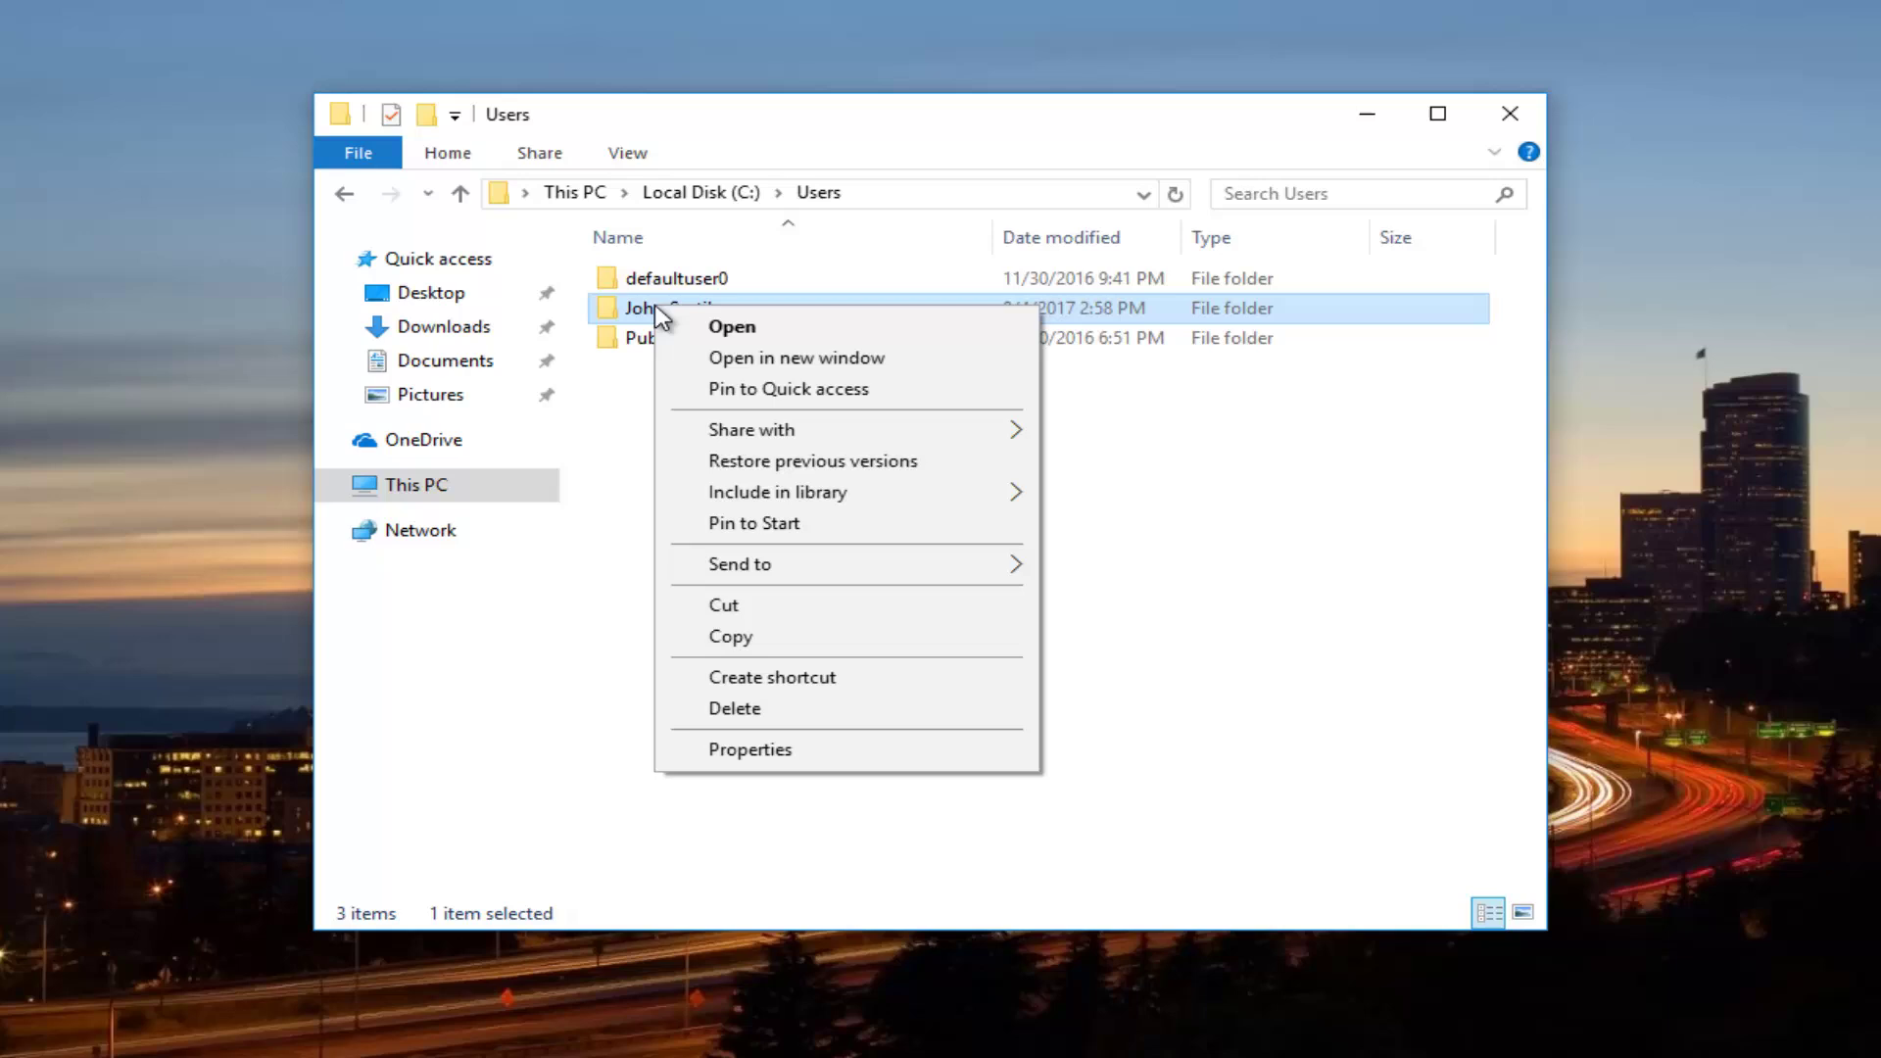
Step: Reopen the profile folder's Properties on the Security tab
click(738, 762)
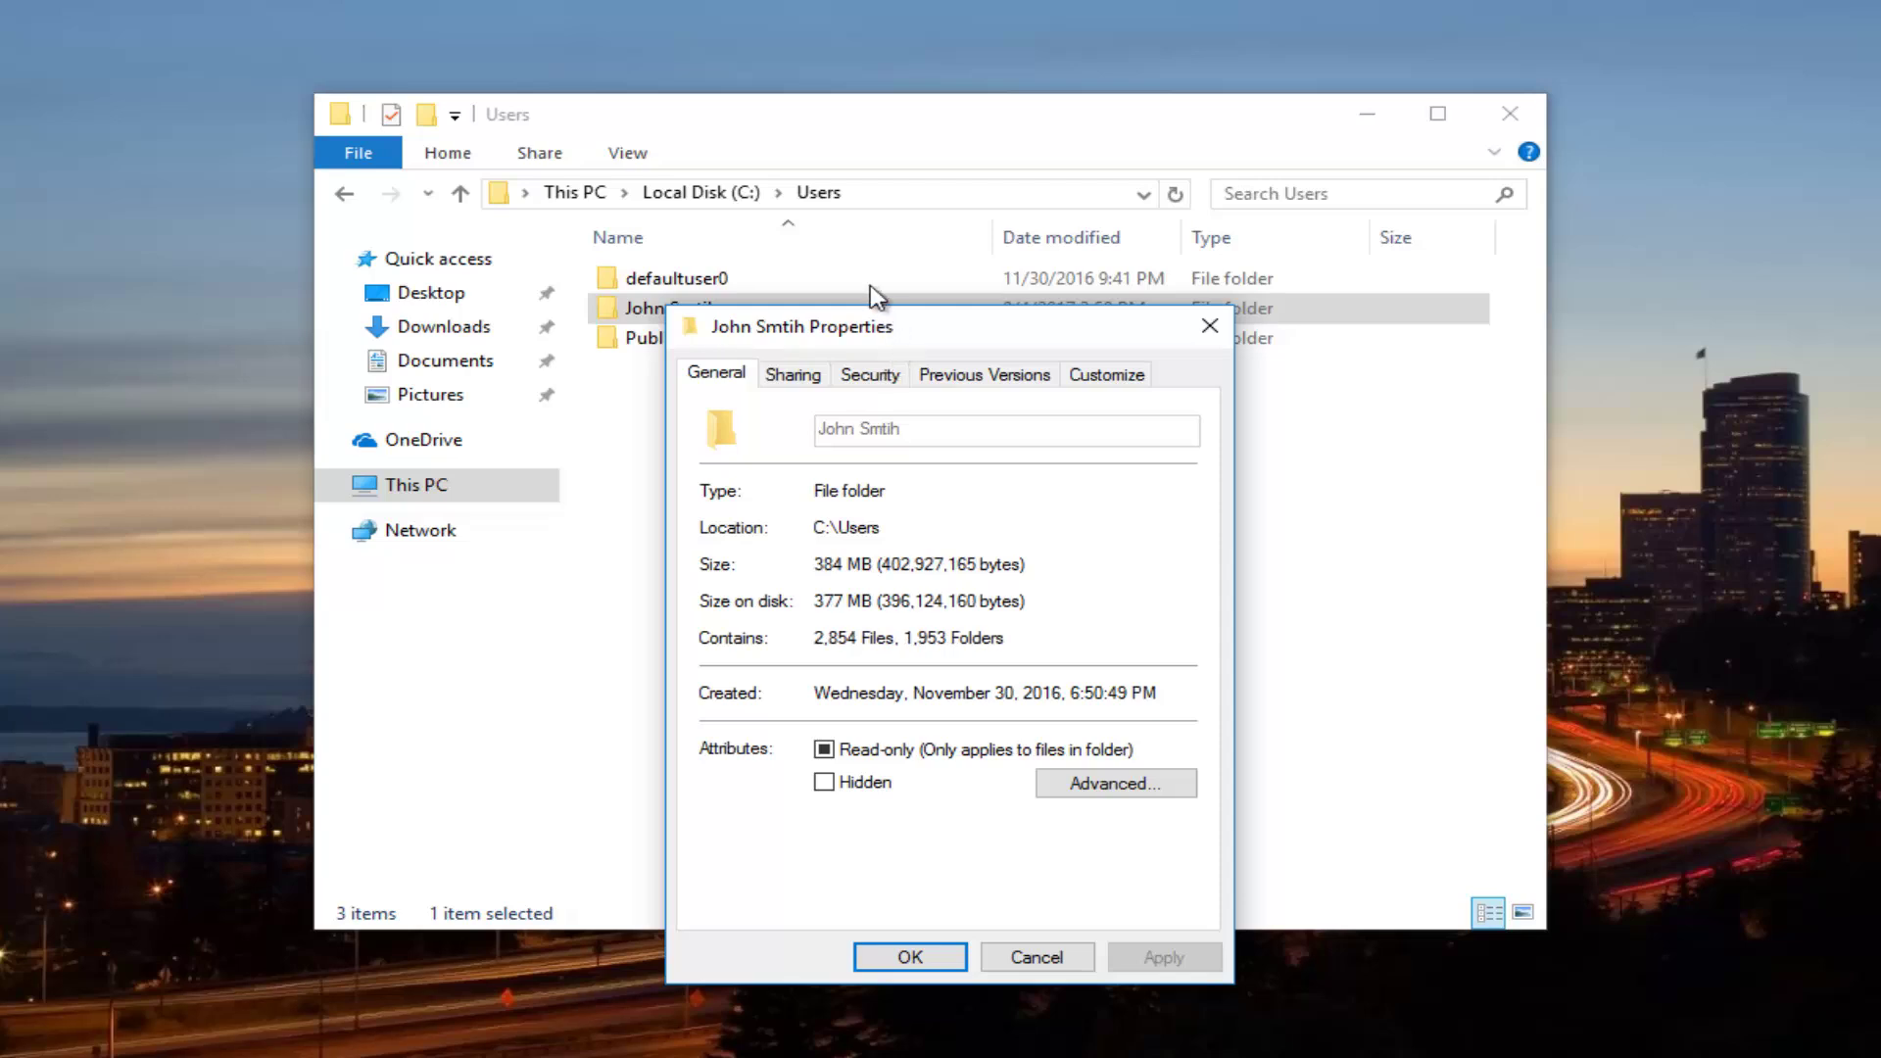
drag(877, 323, 865, 215)
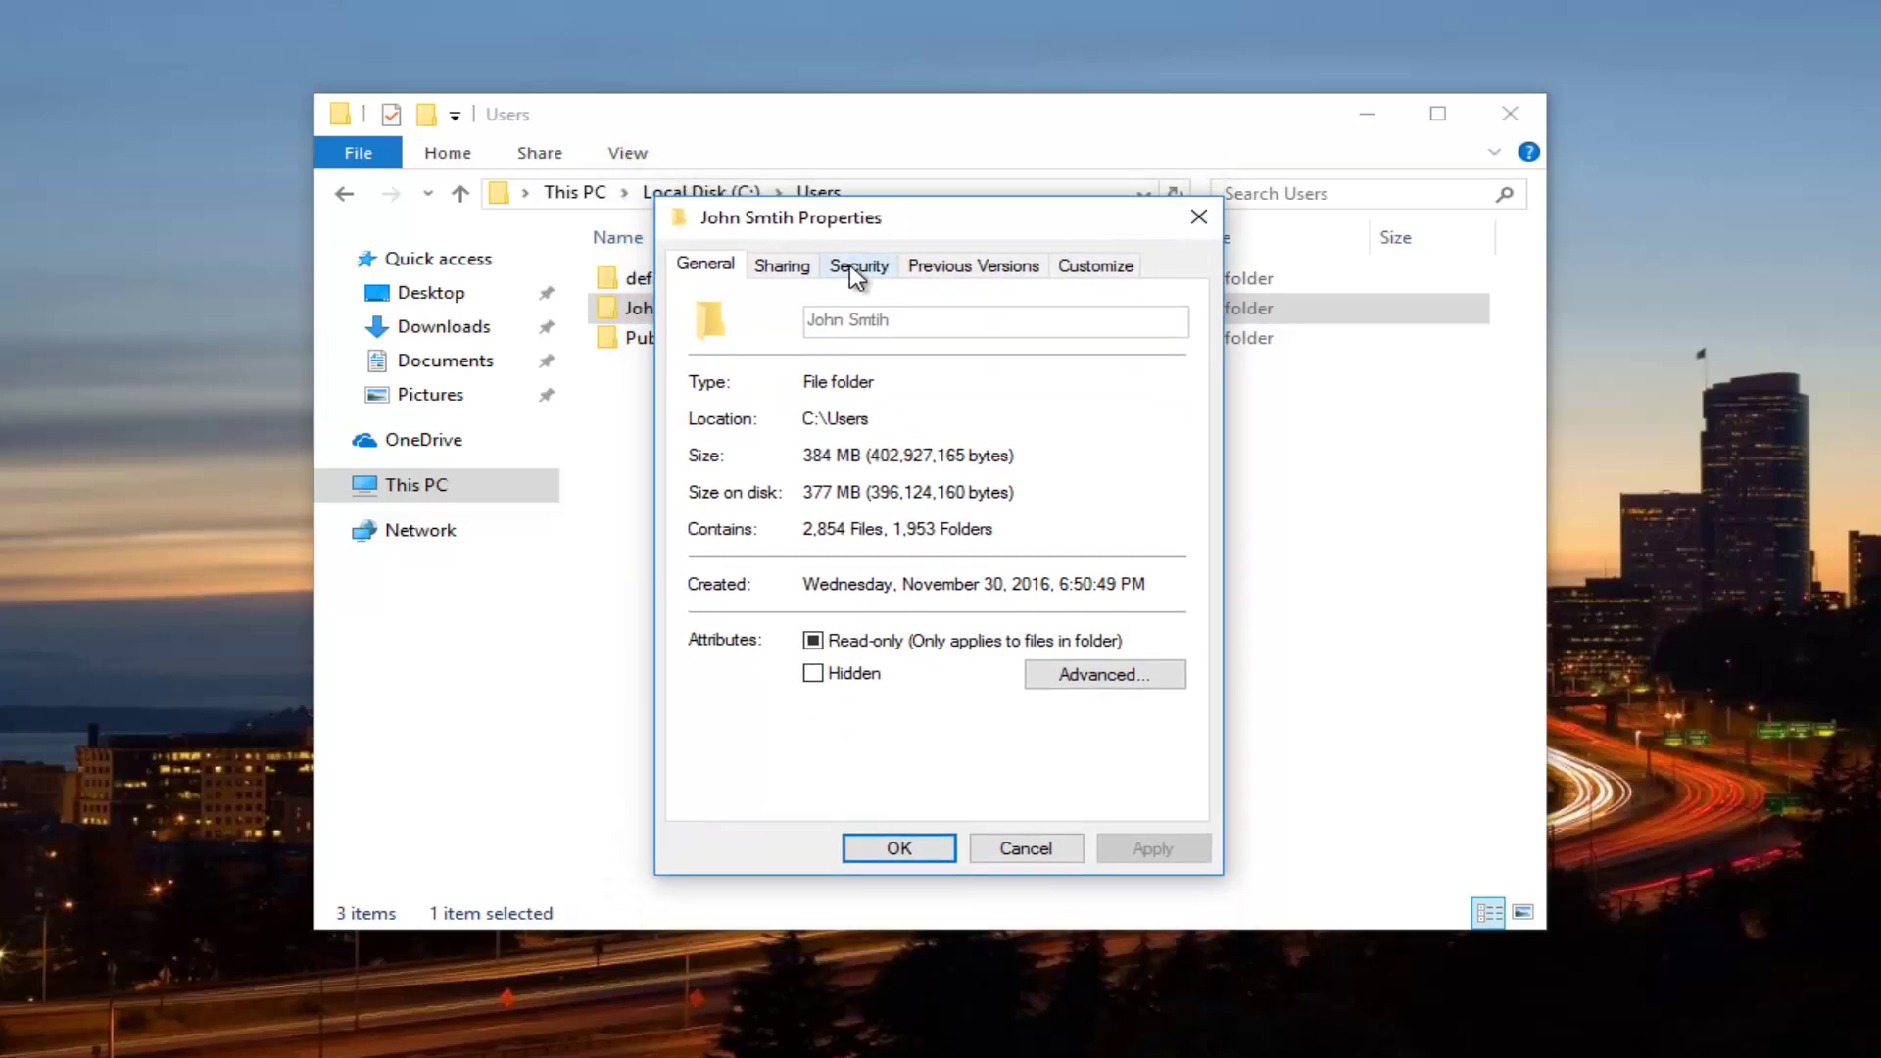
click(856, 270)
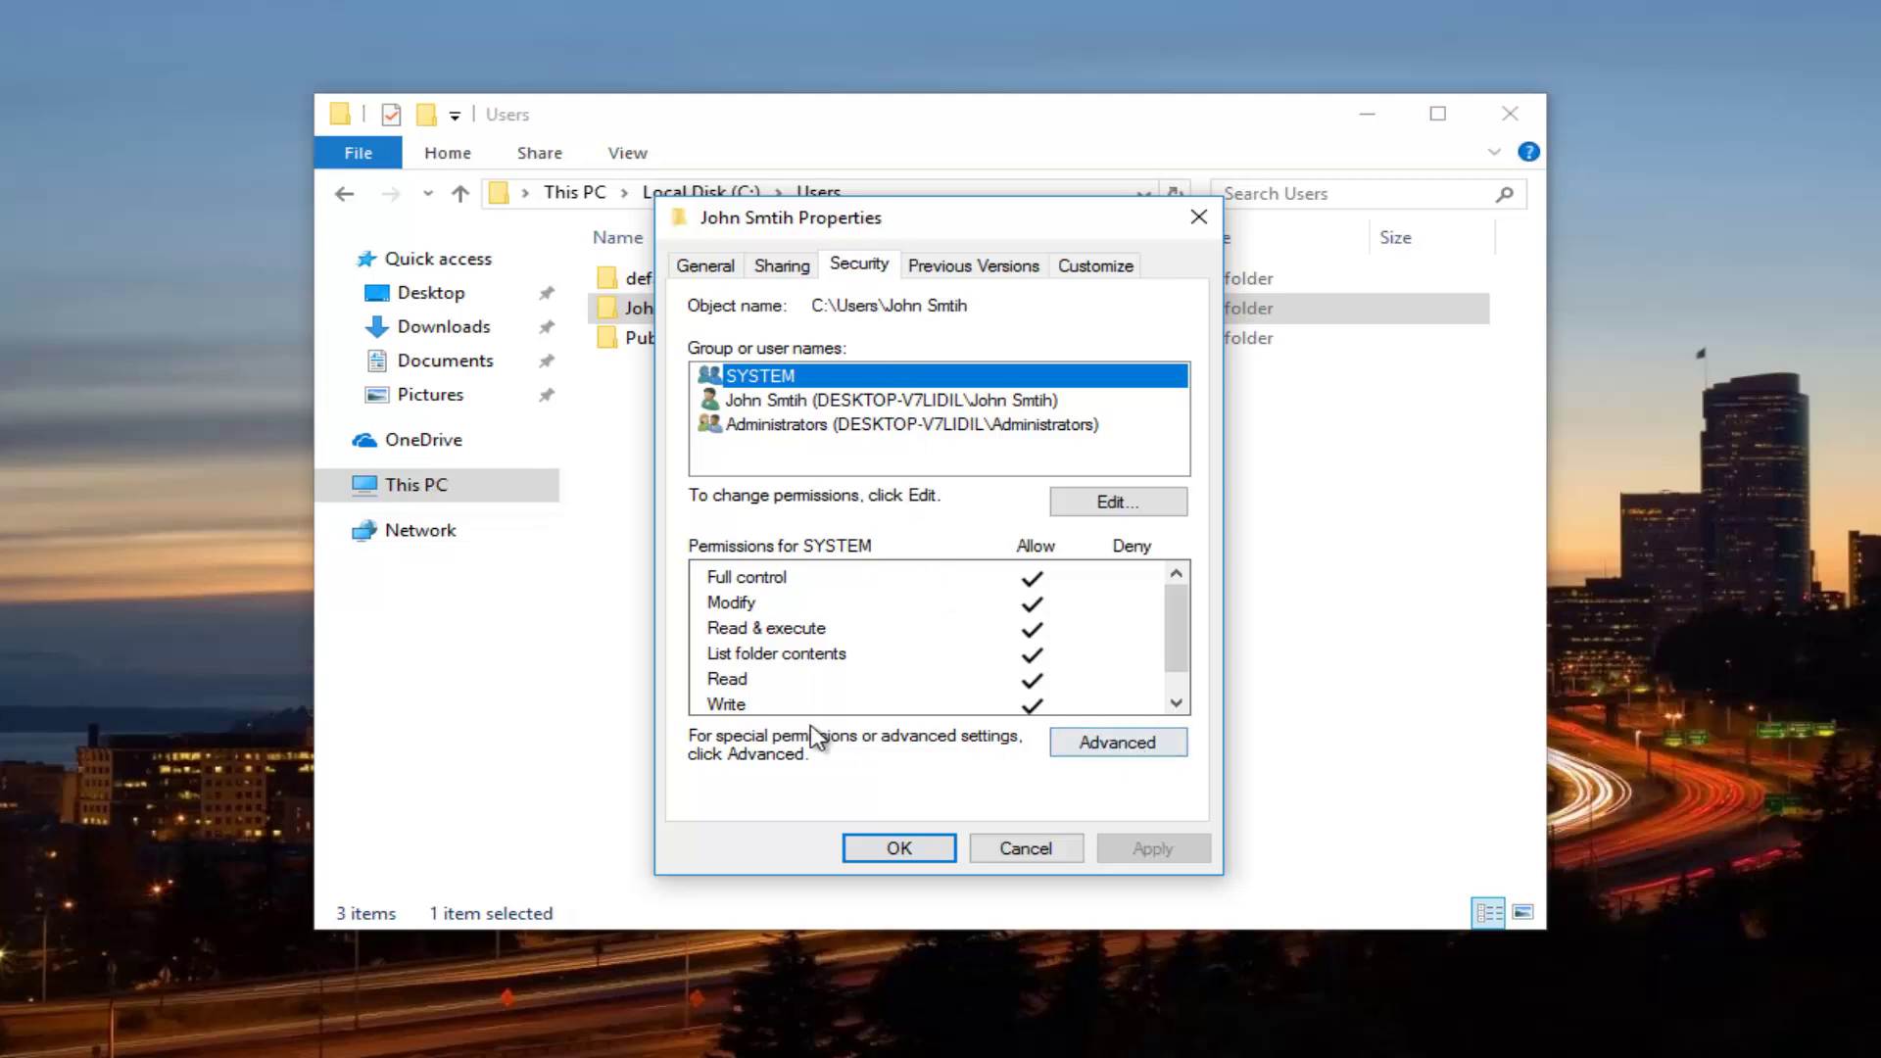
click(1068, 744)
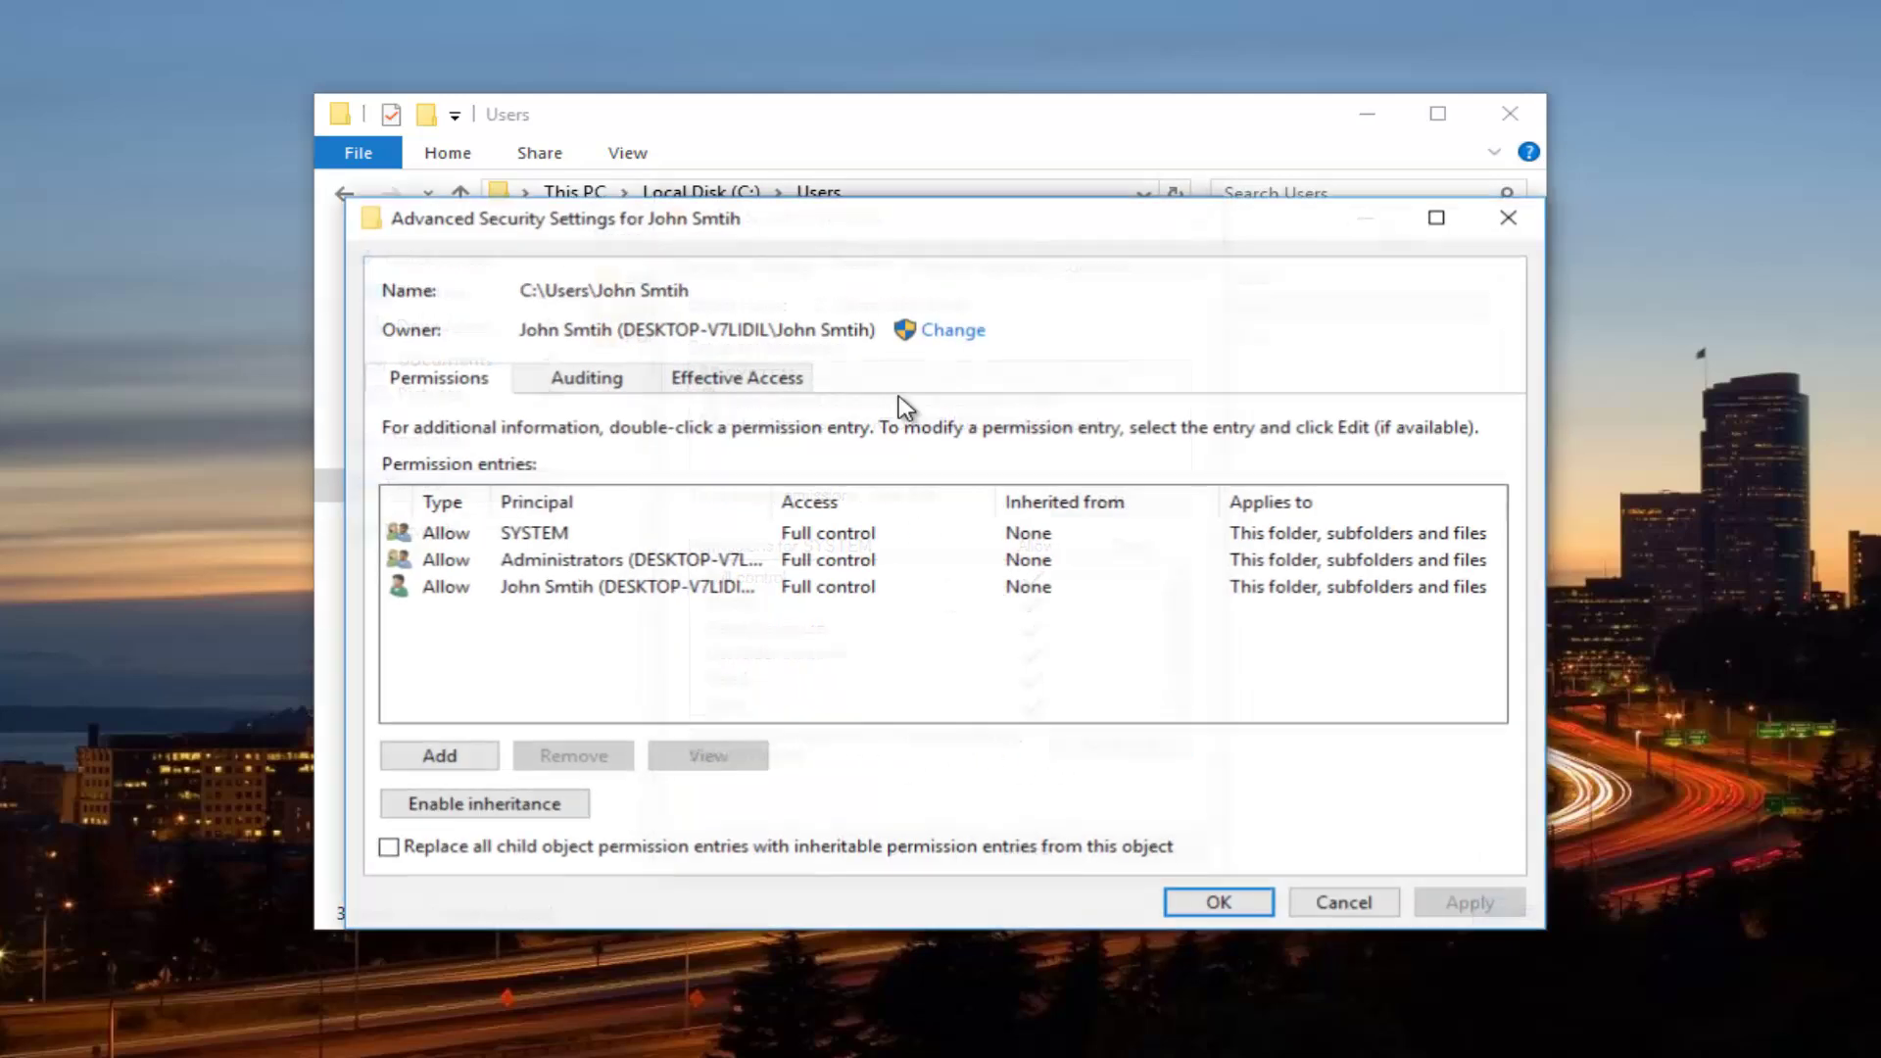
drag(816, 229, 815, 195)
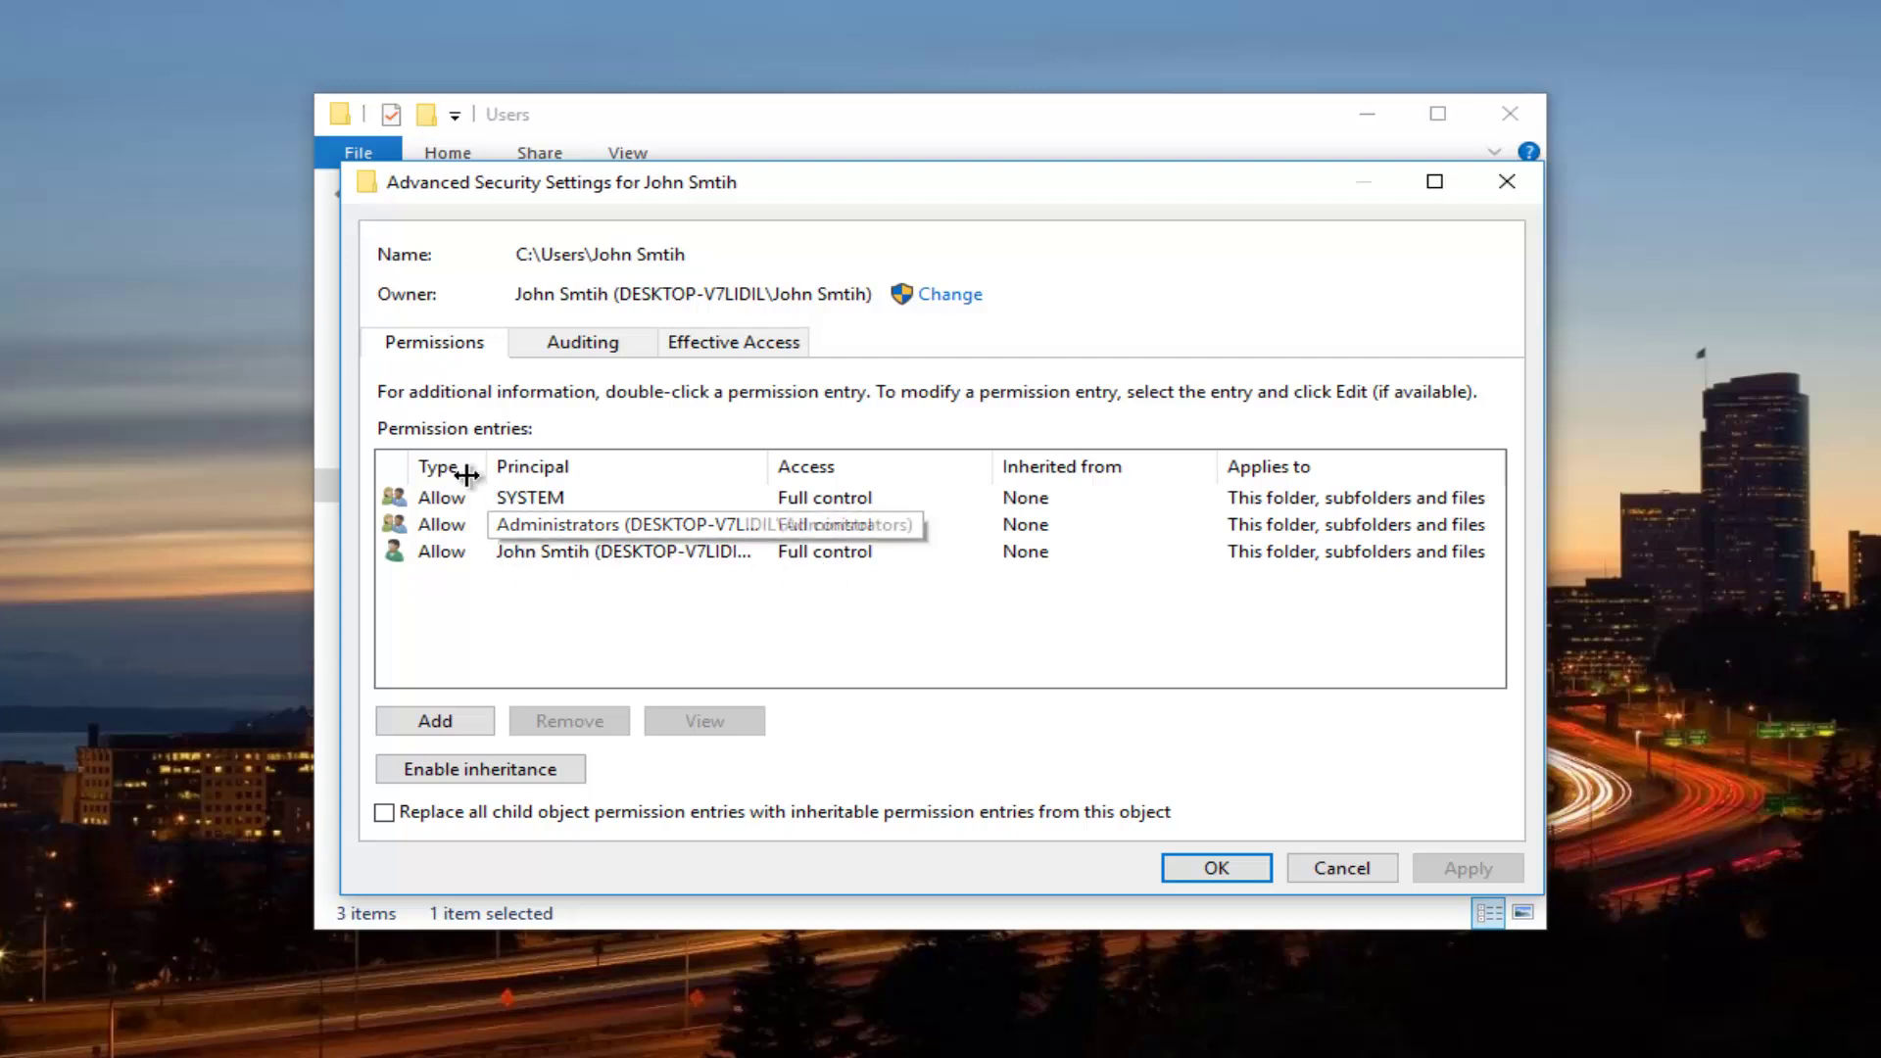
click(556, 529)
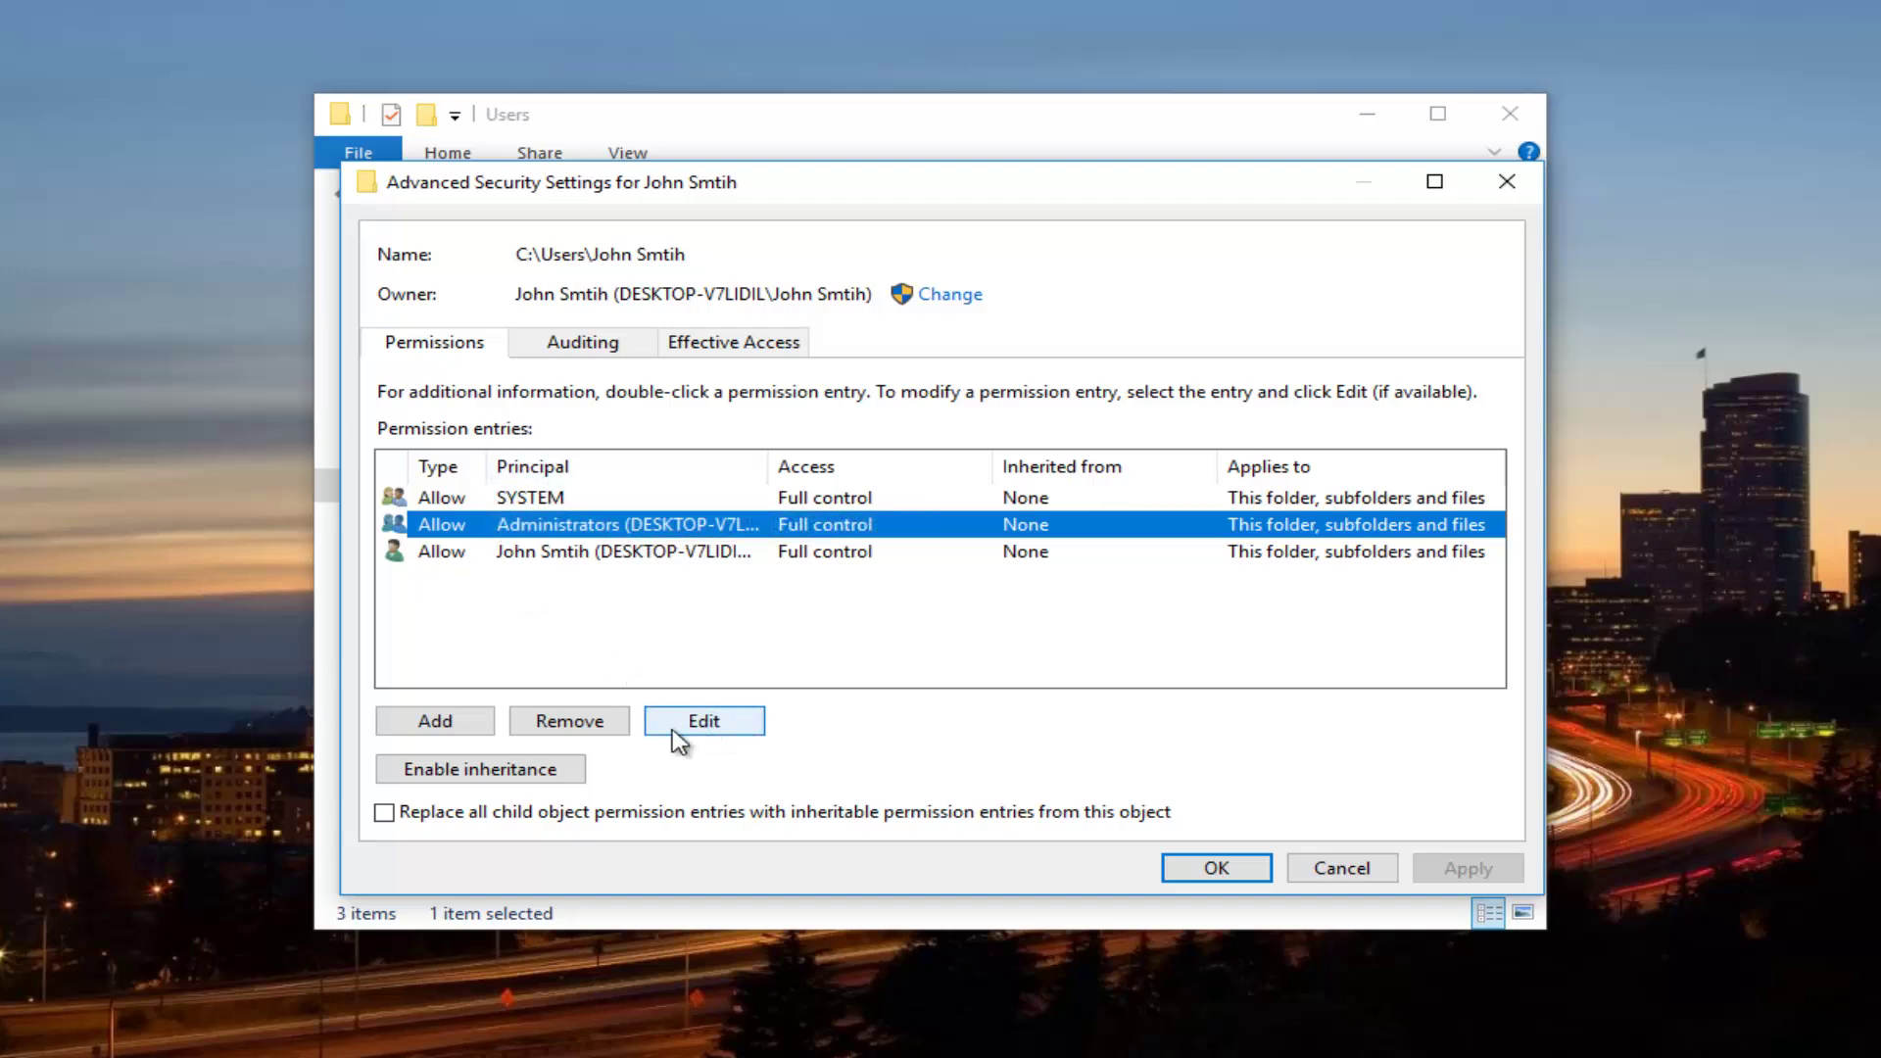
click(699, 724)
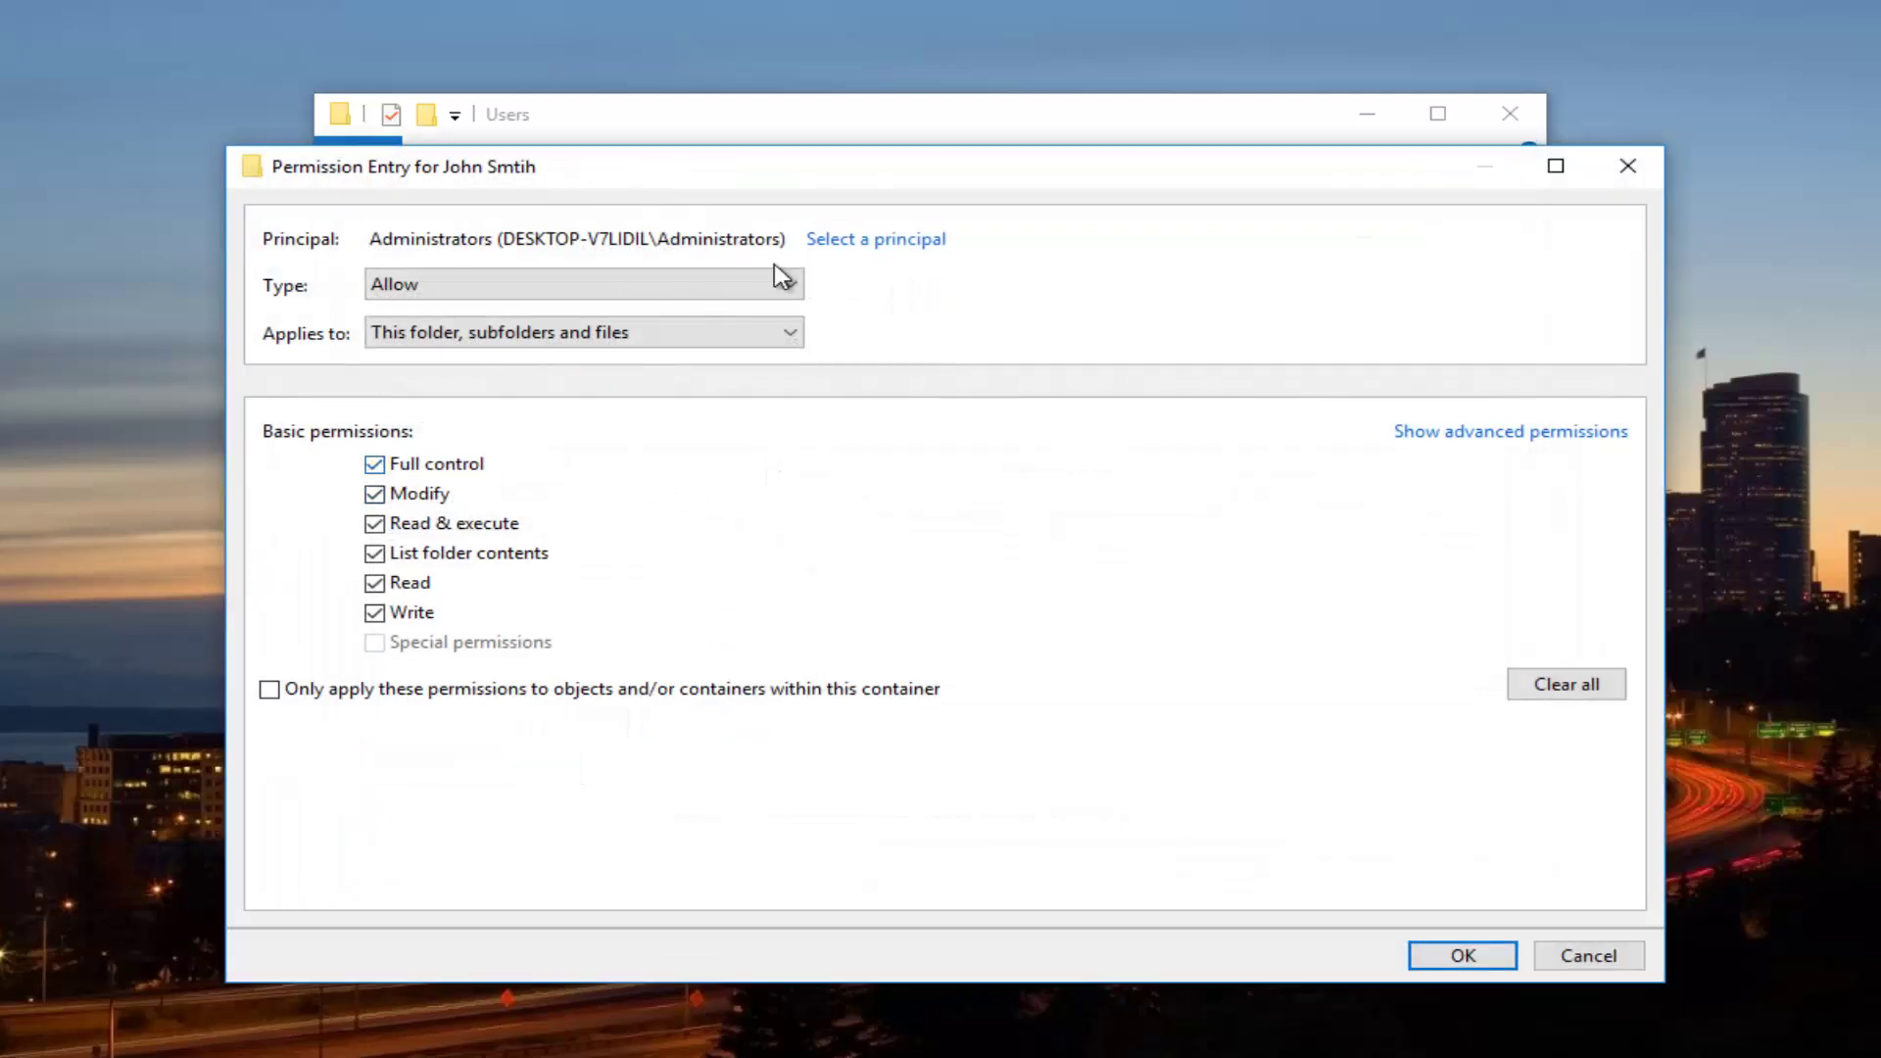
click(866, 252)
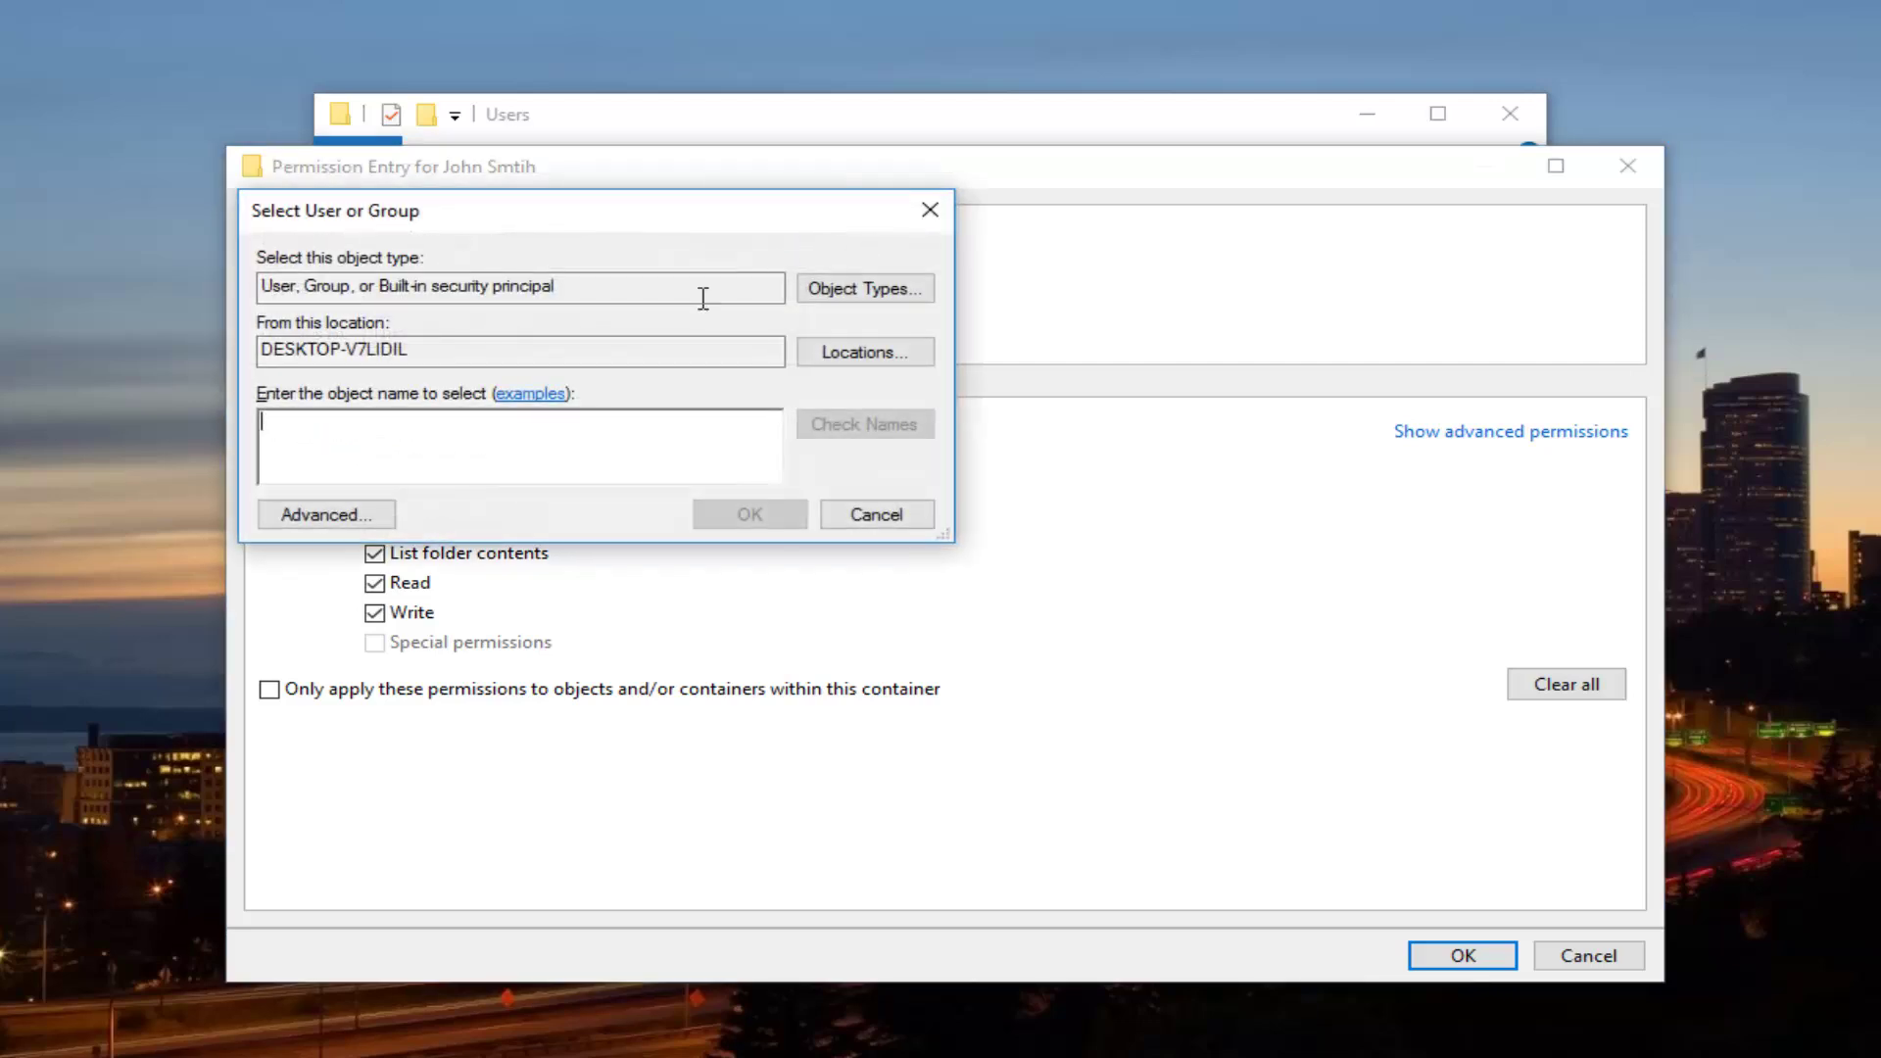
click(326, 514)
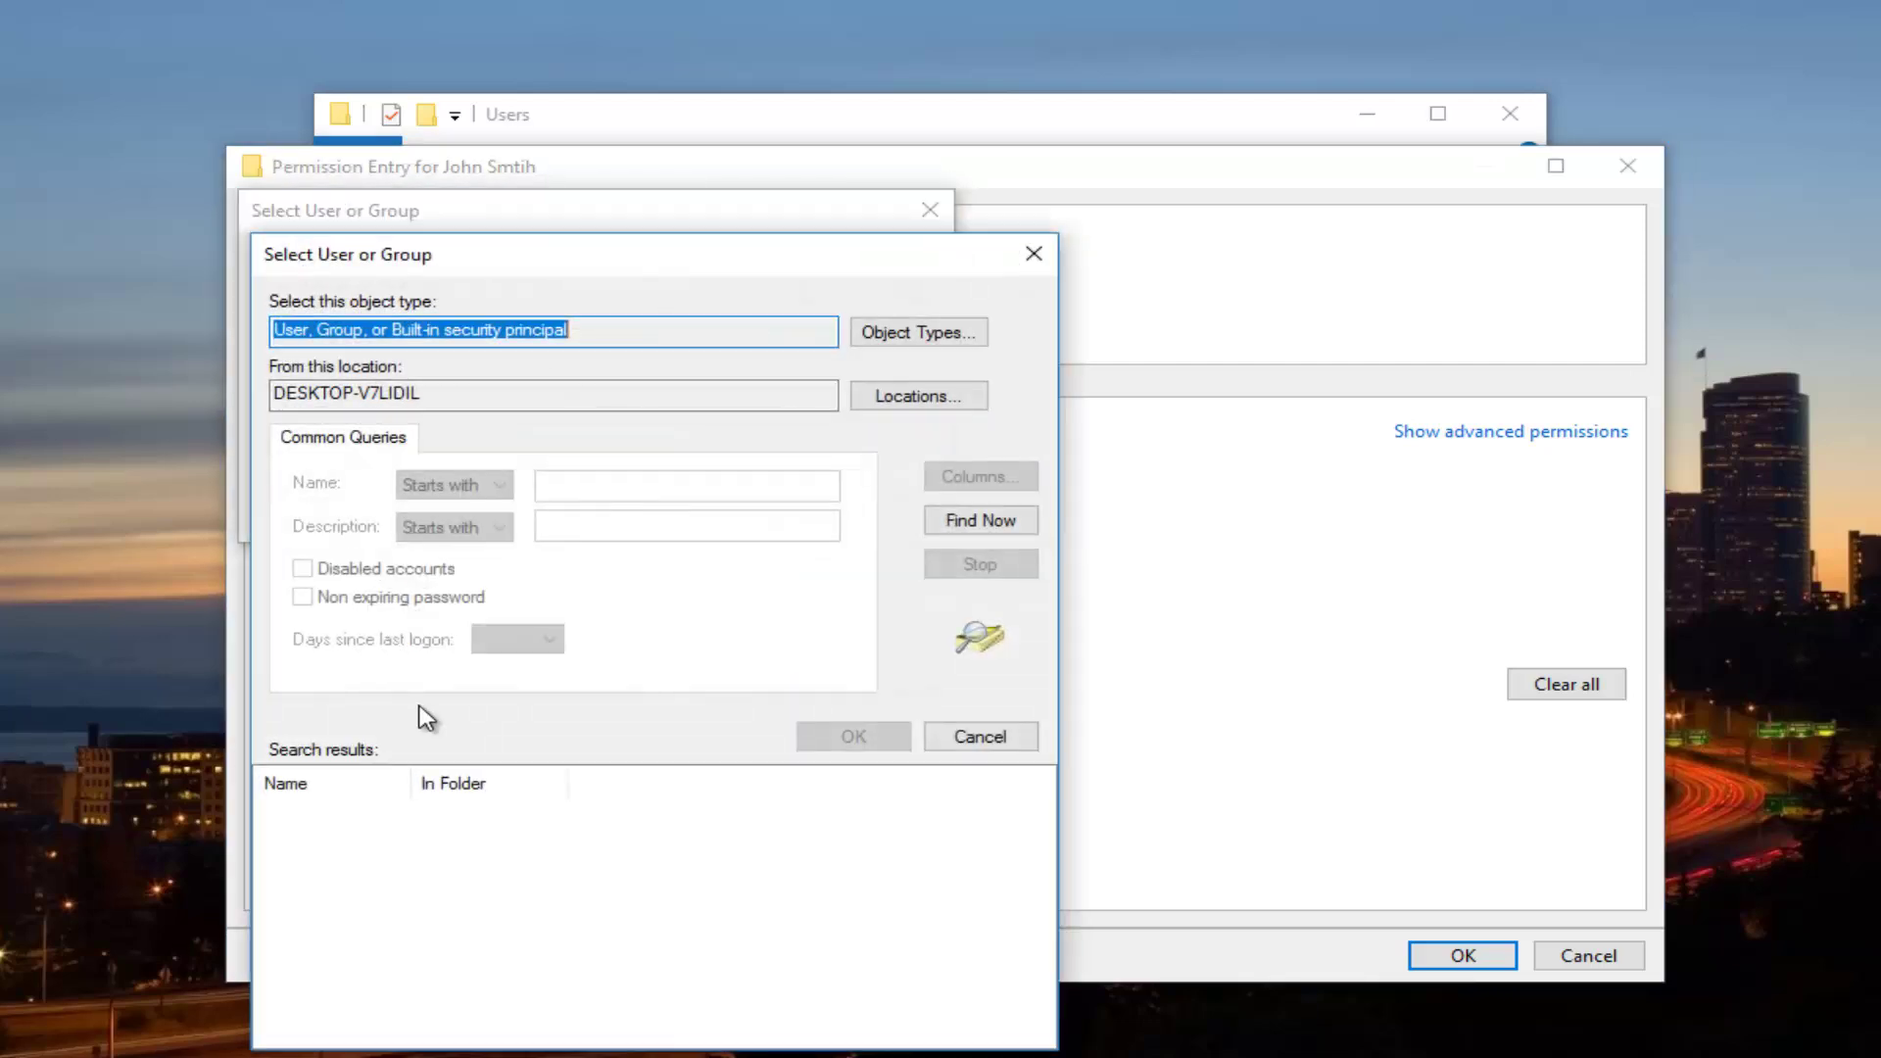
click(980, 520)
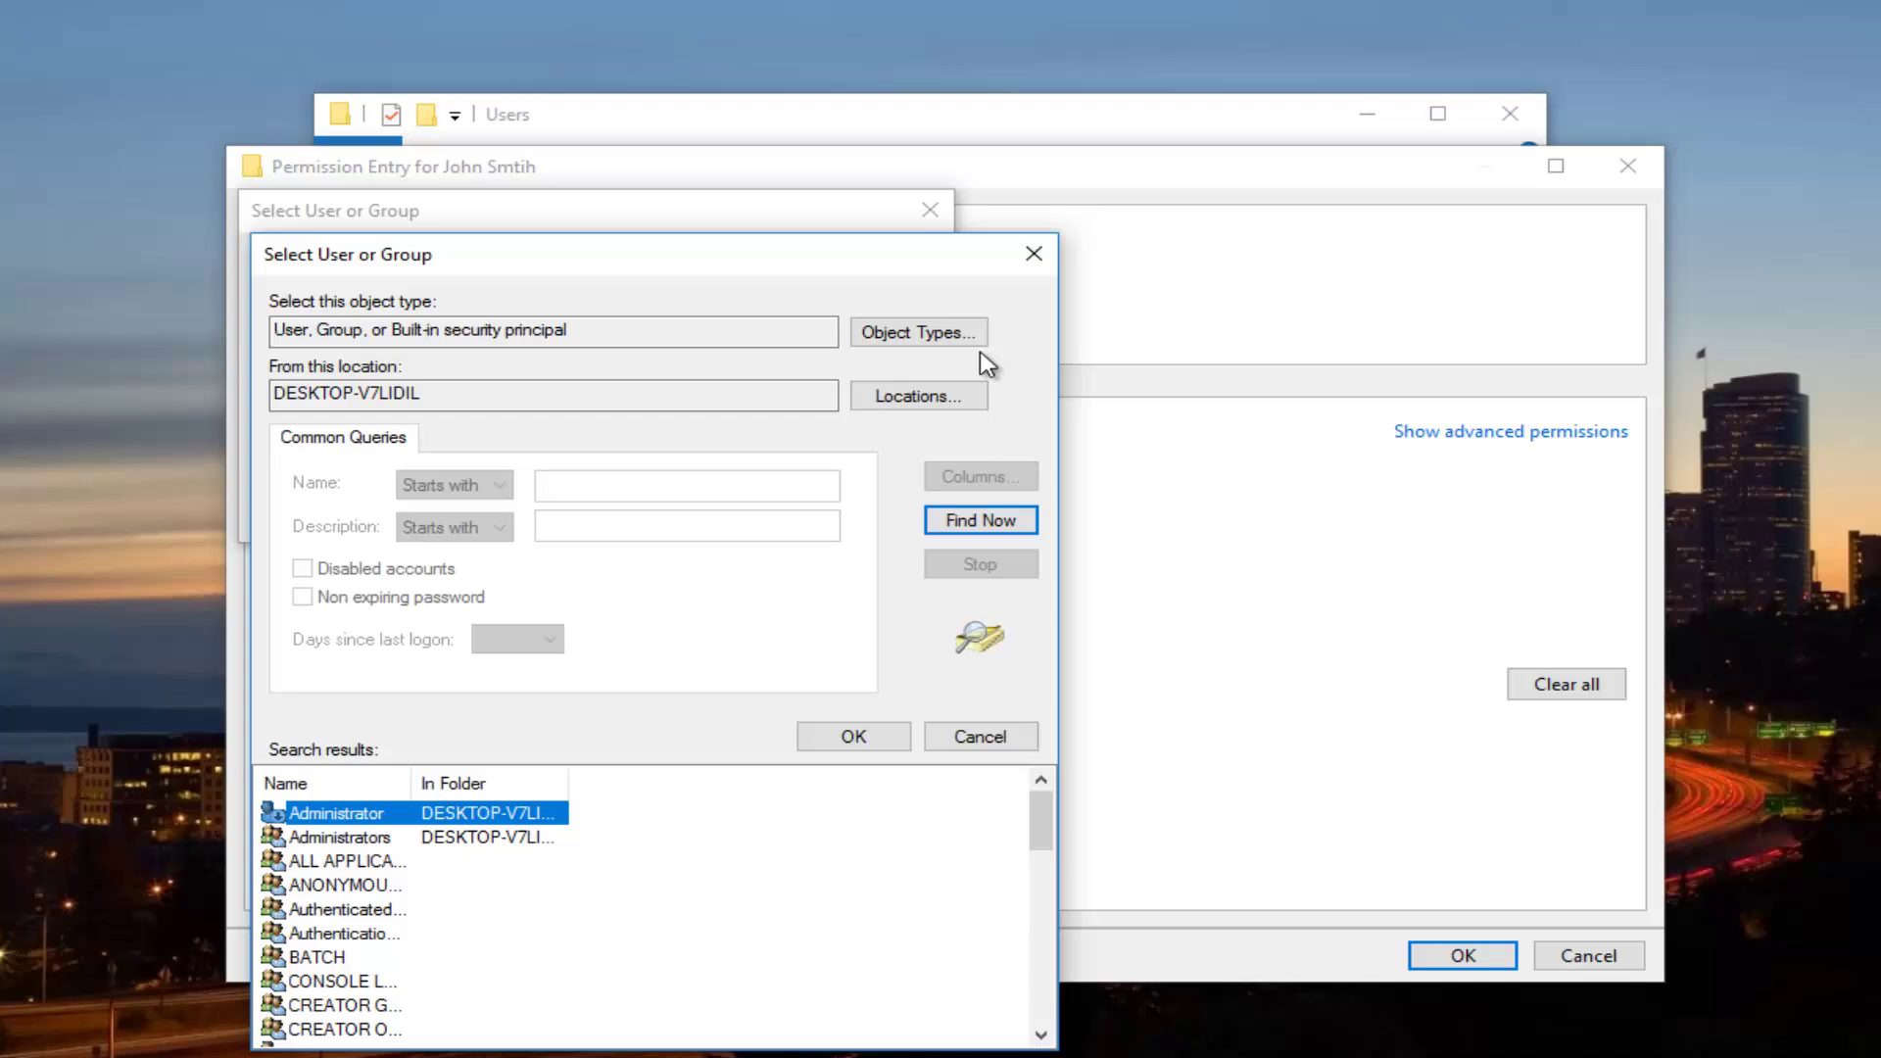
click(1034, 253)
click(930, 209)
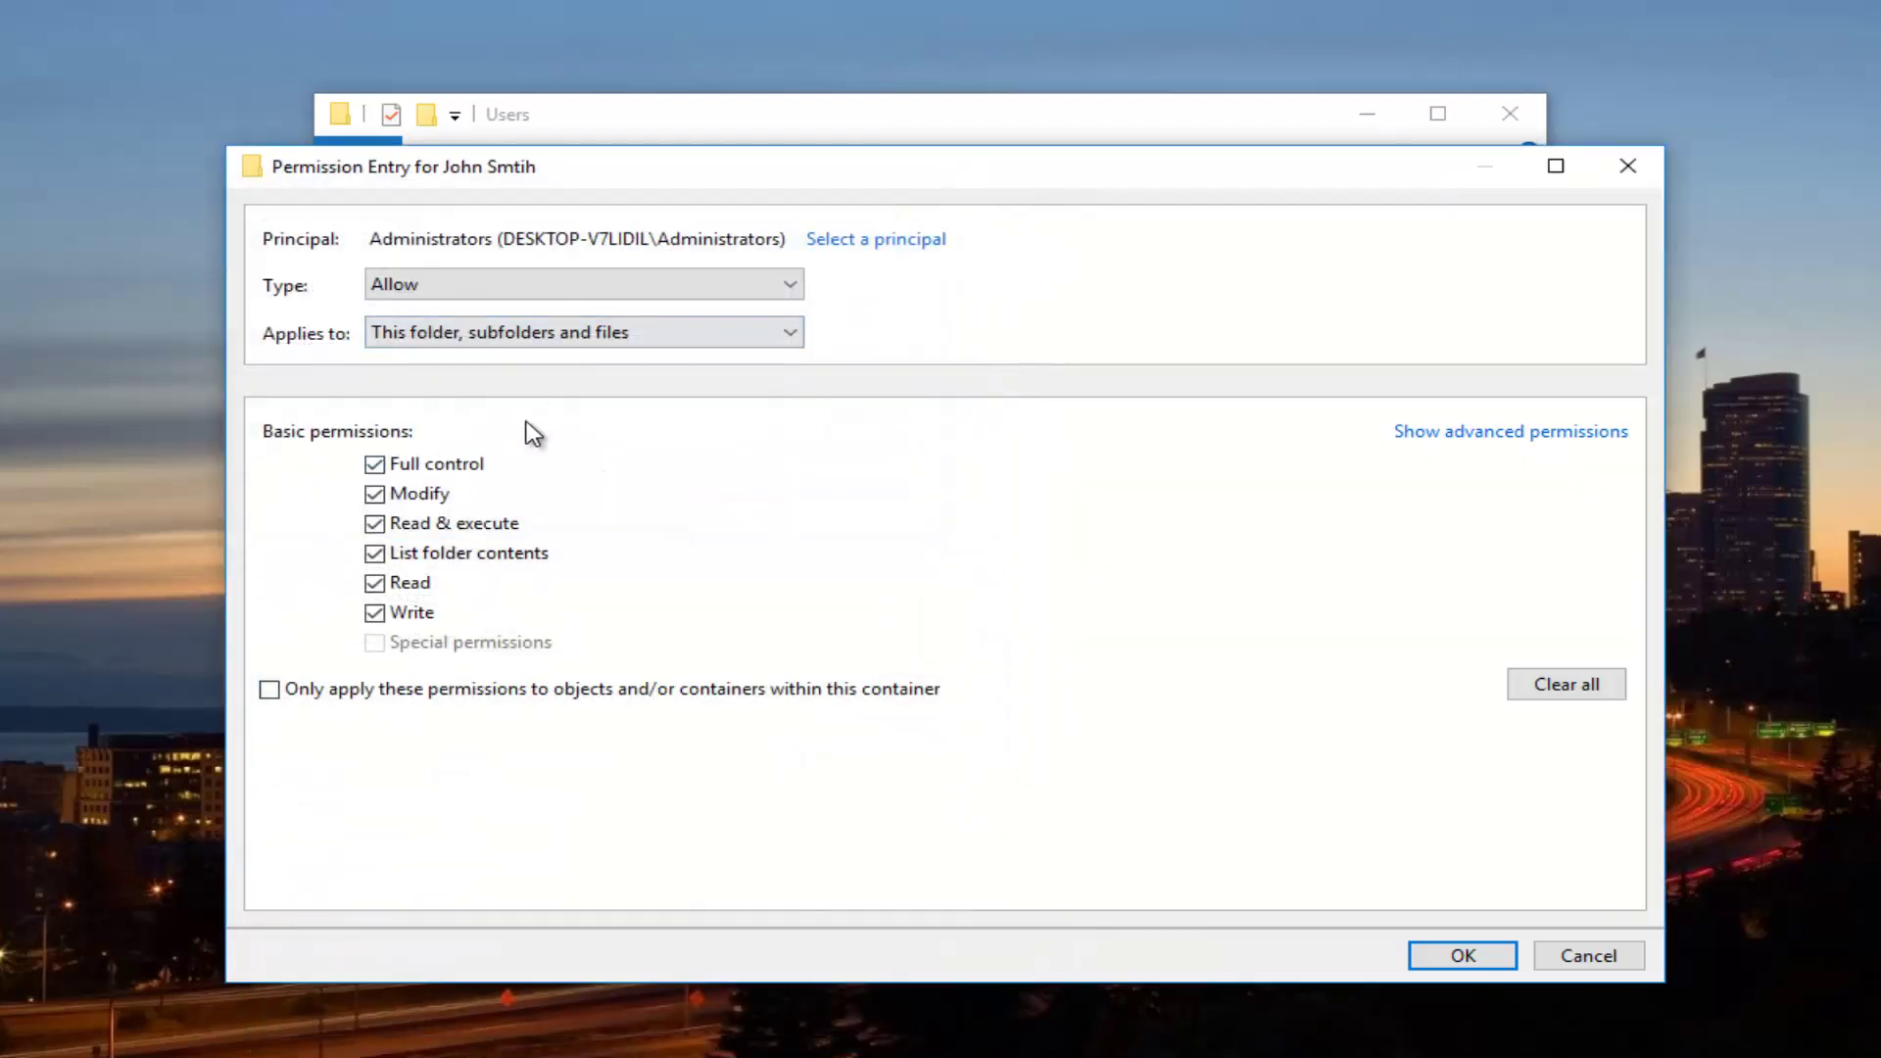
click(1632, 166)
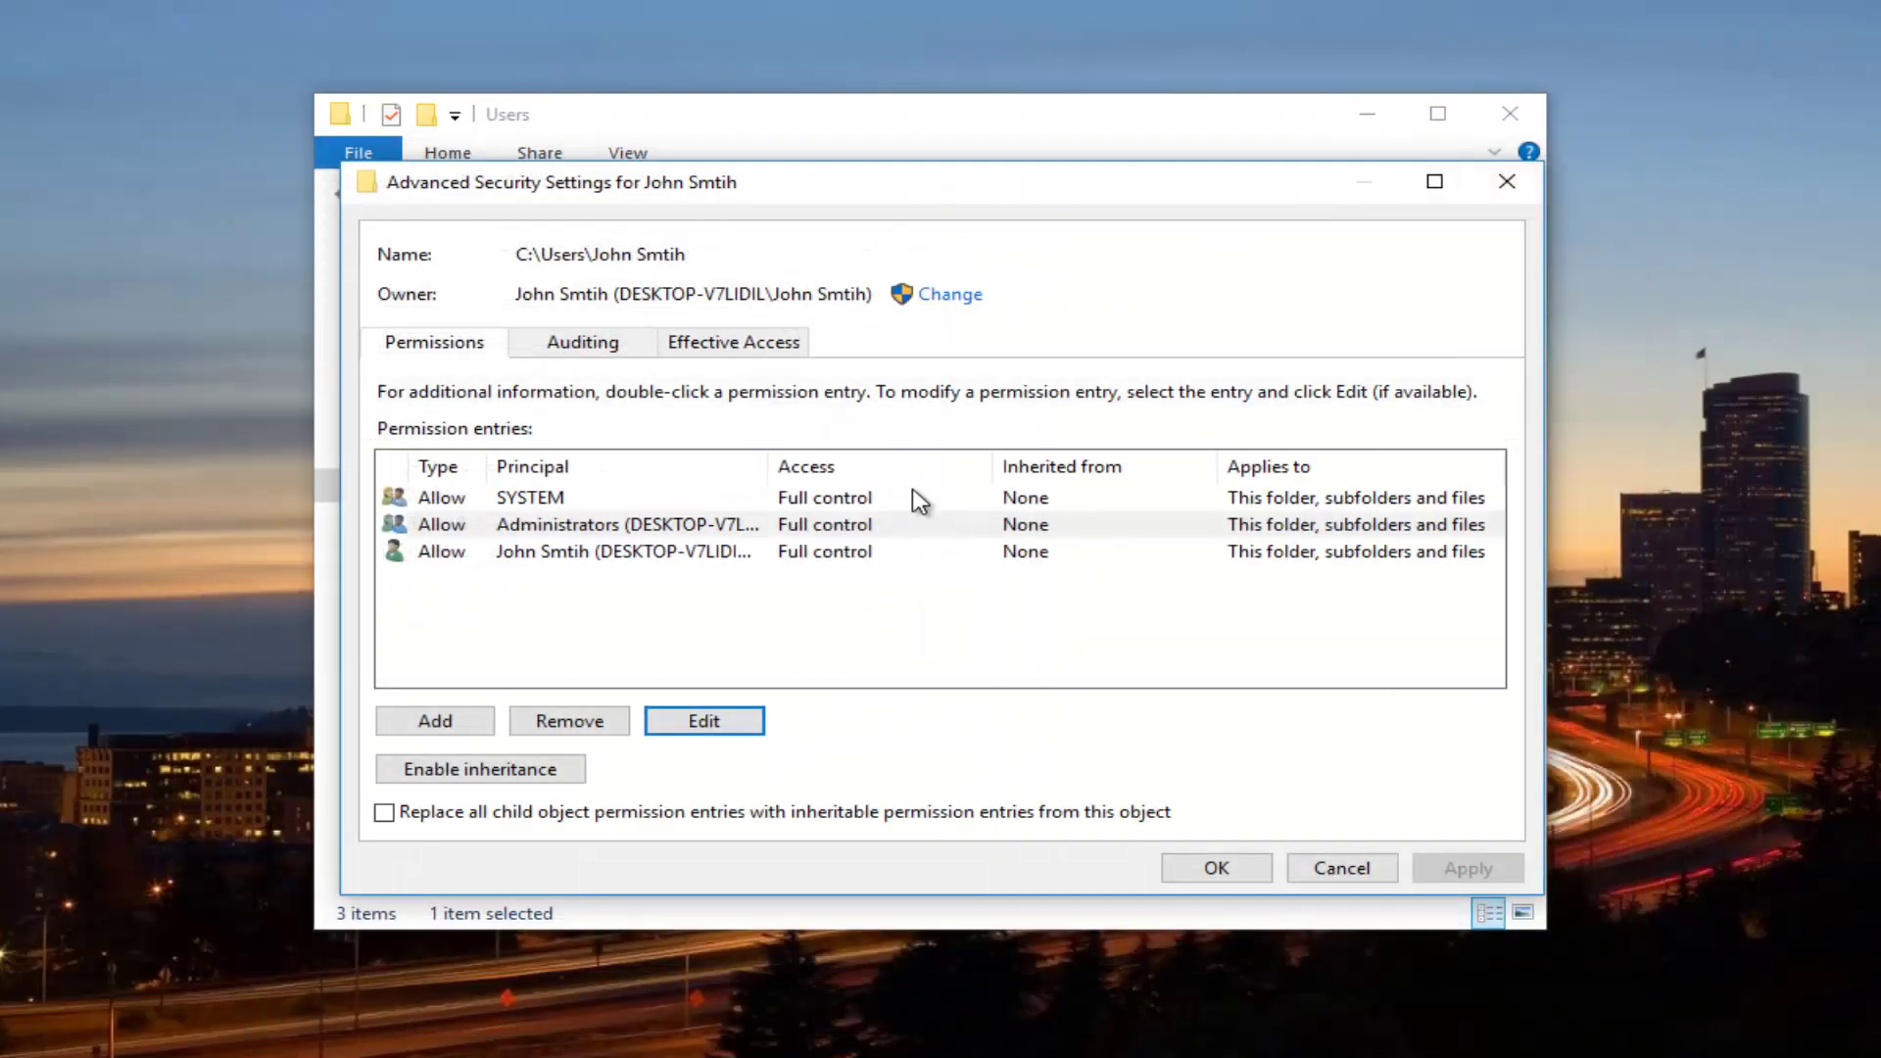
Step: Add a permission entry and pick Everyone from the full user and group list as principal
click(434, 722)
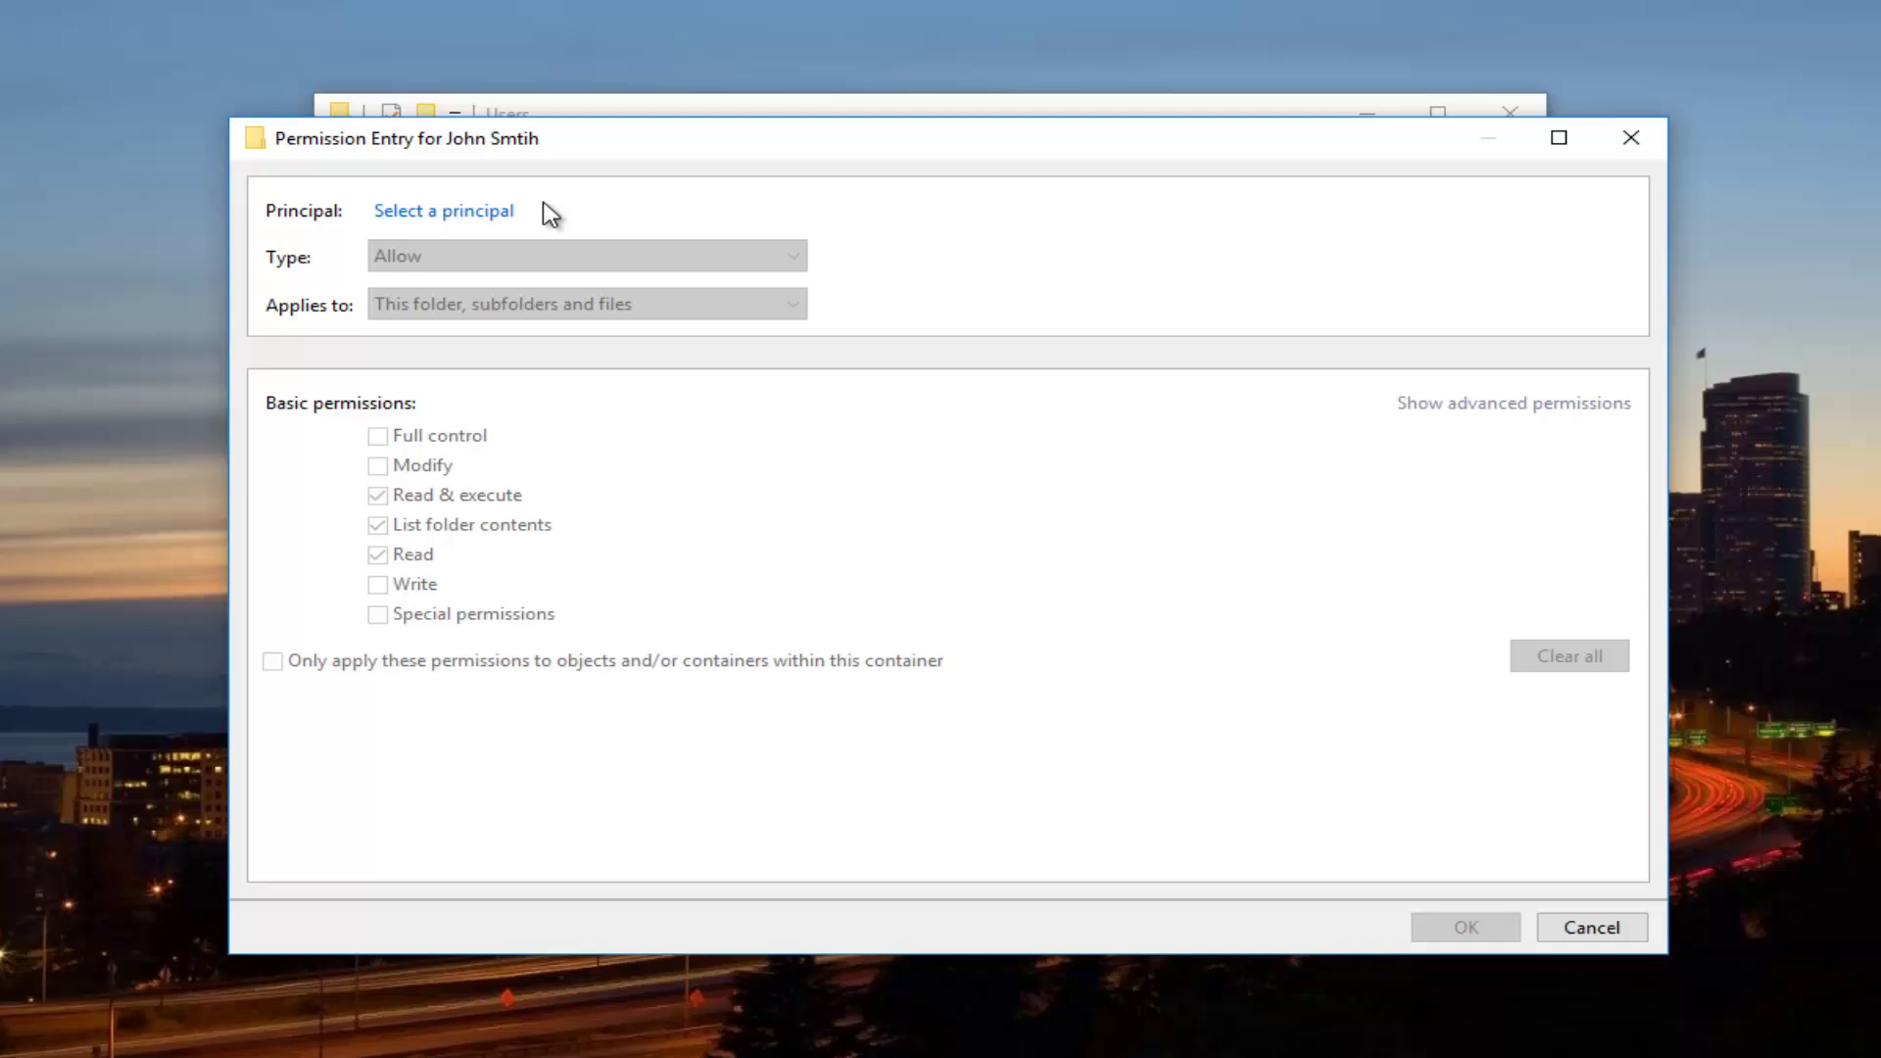
click(438, 211)
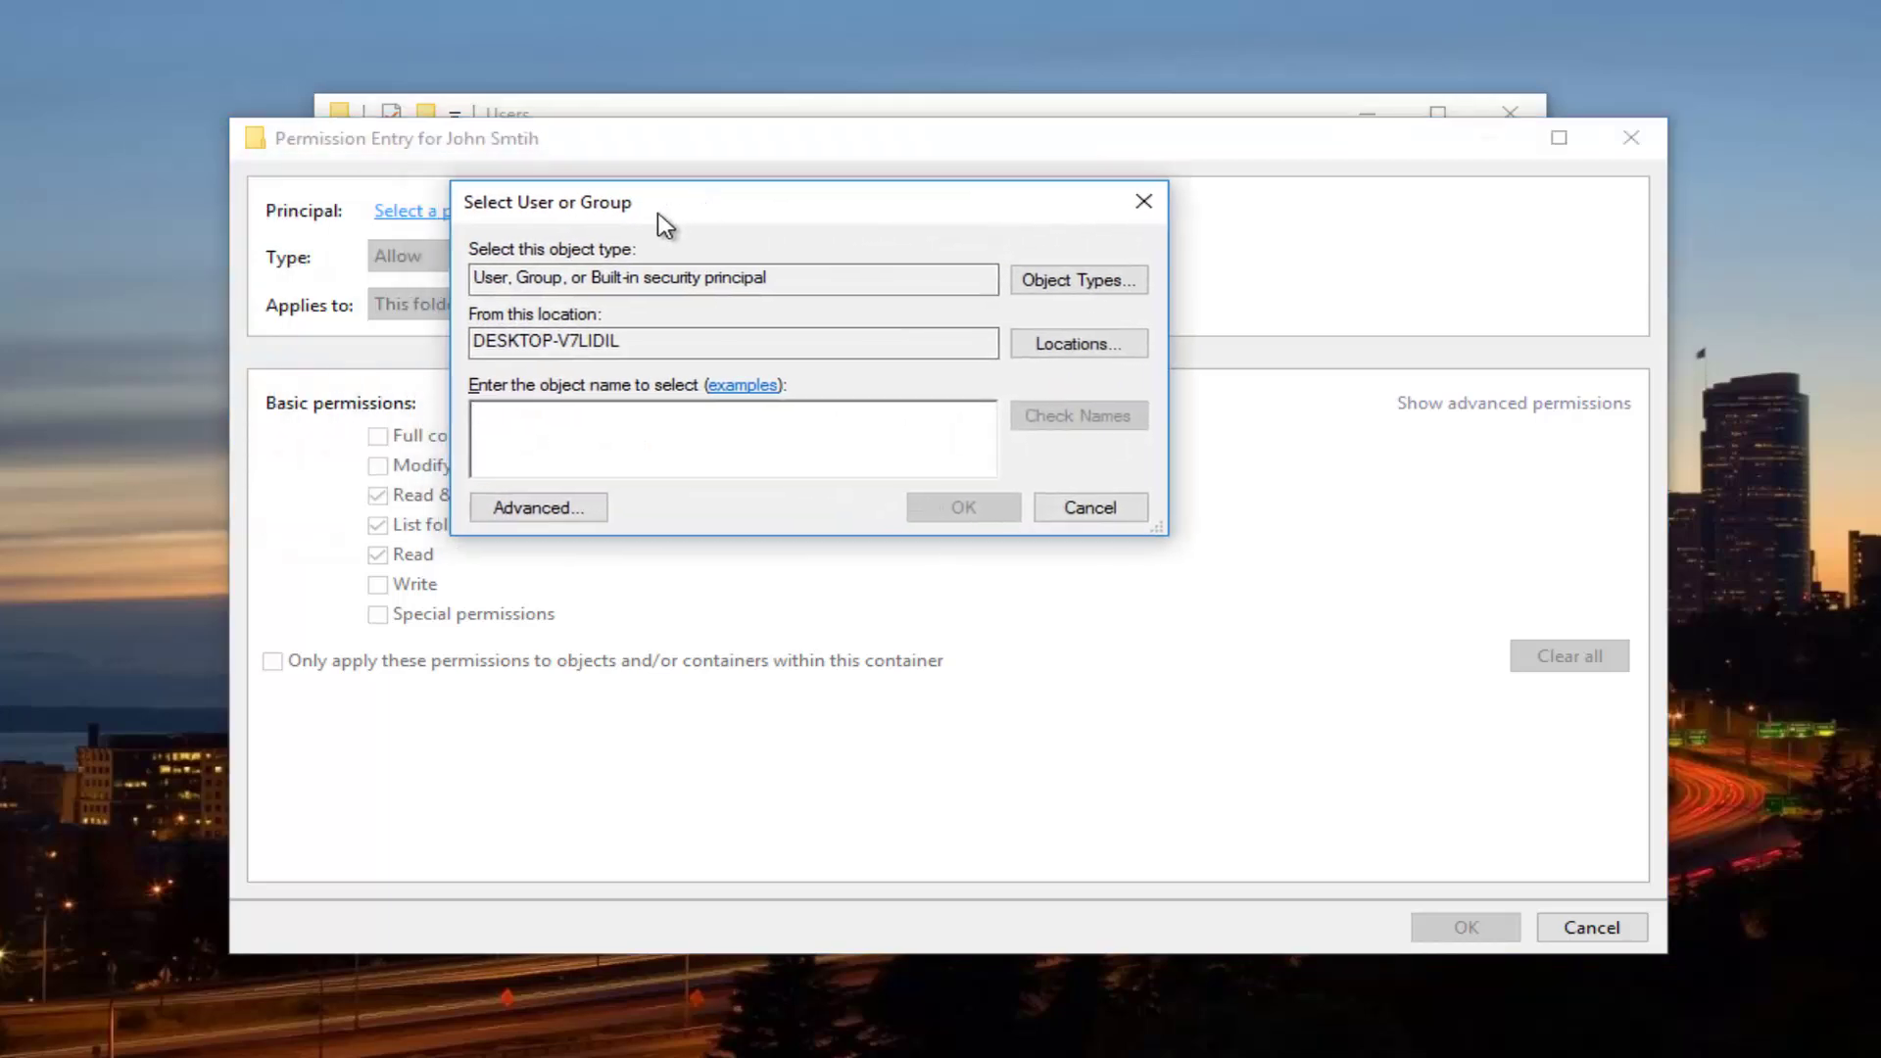
click(545, 510)
drag(727, 251, 723, 149)
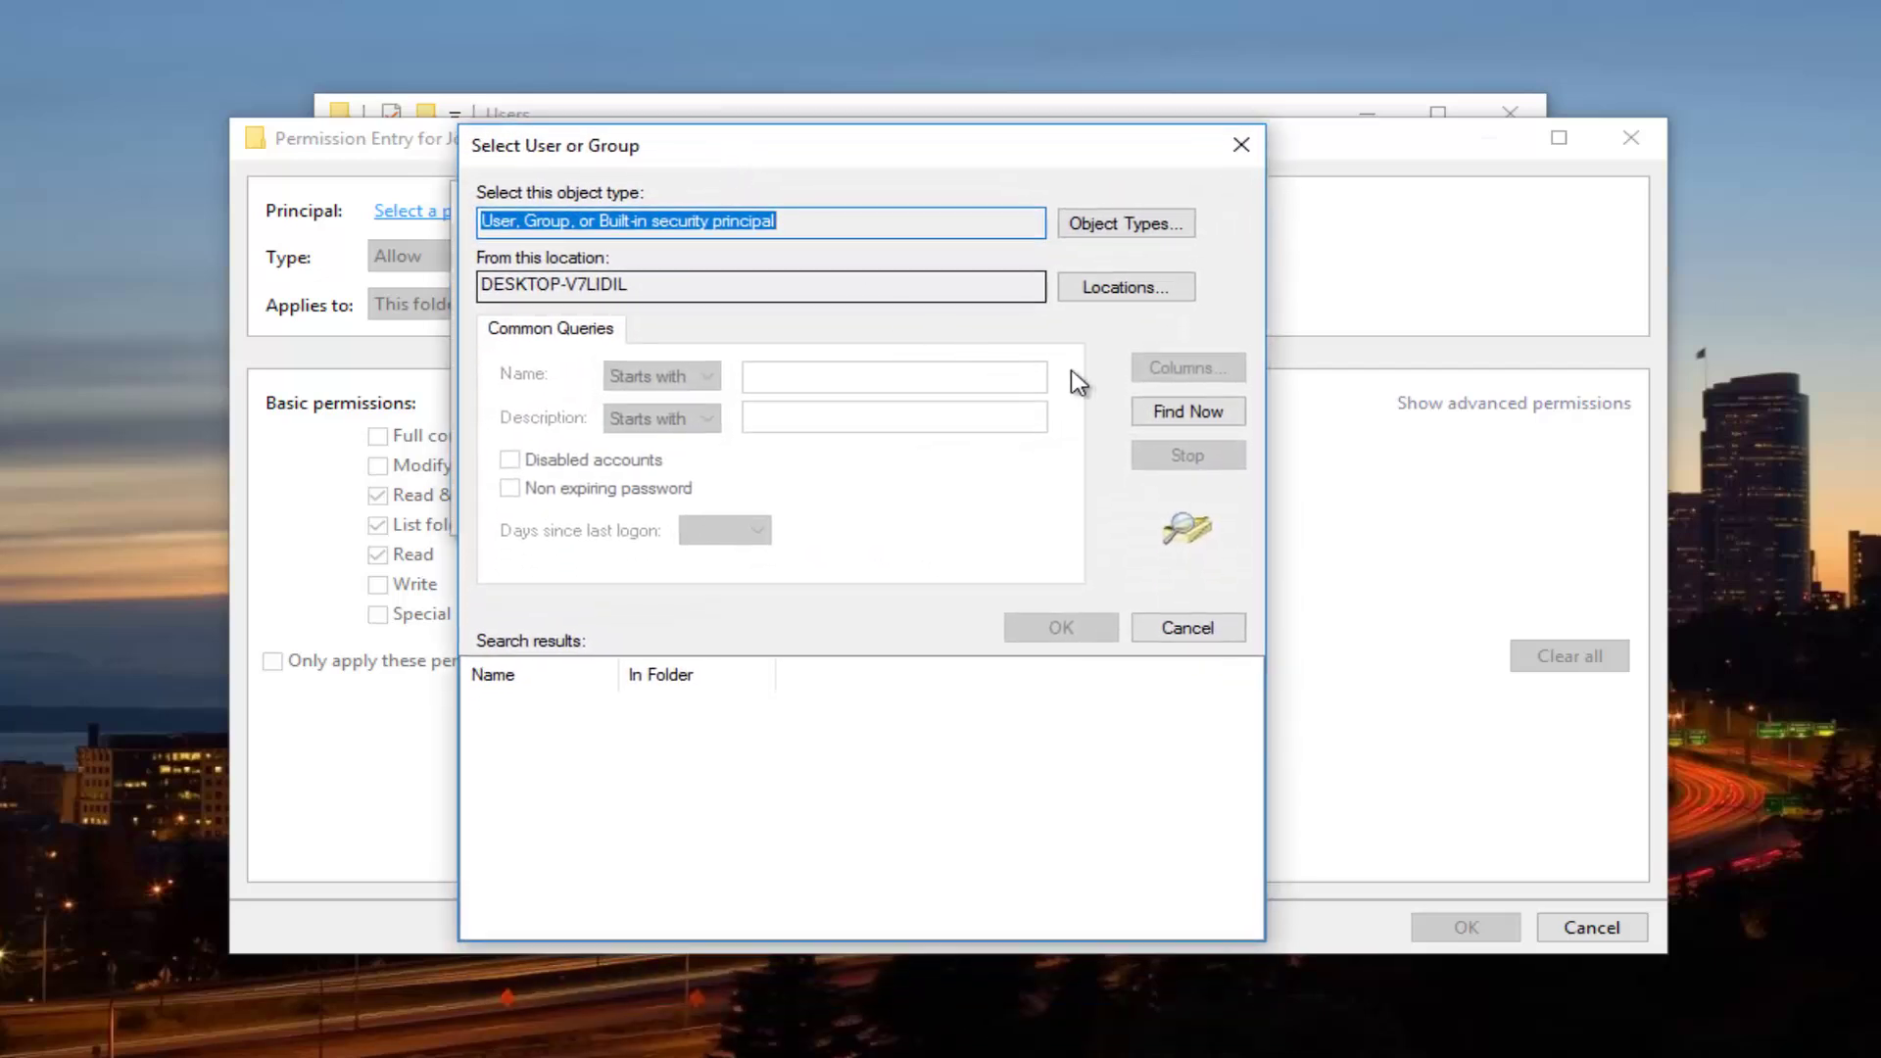
click(1186, 413)
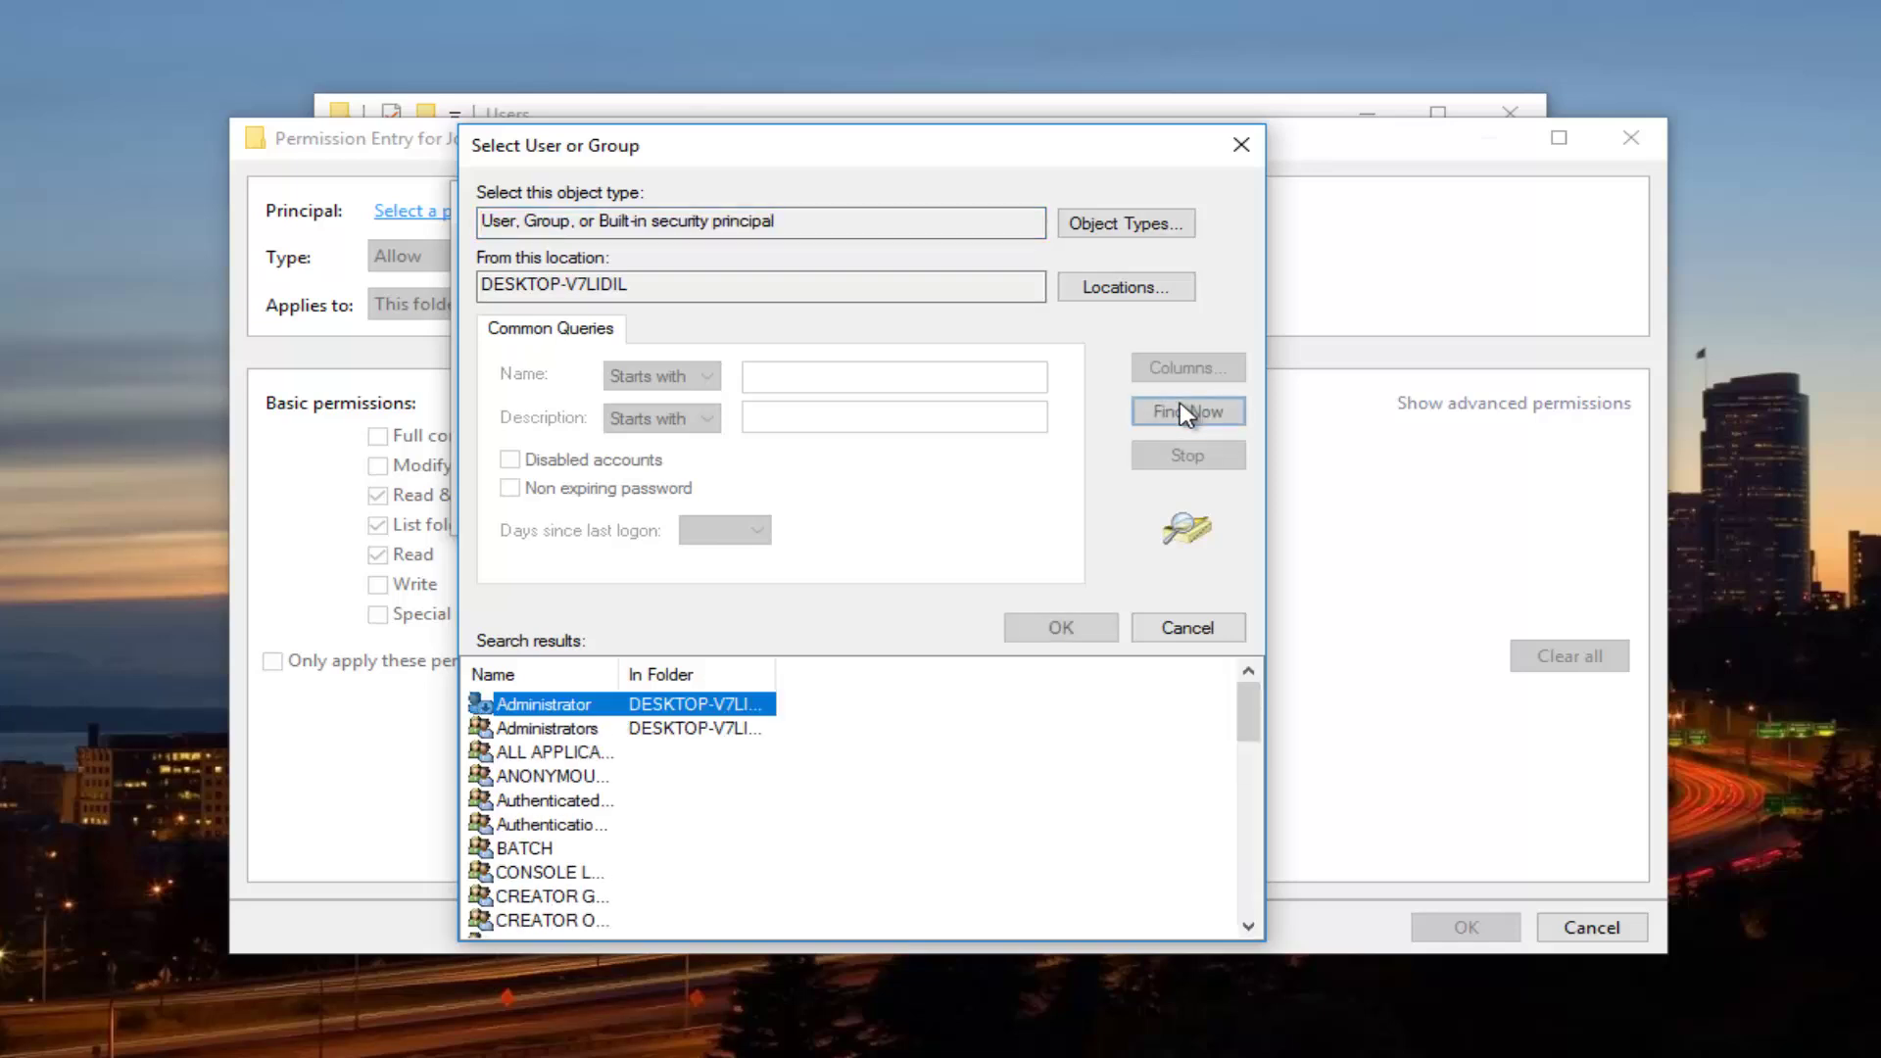
drag(619, 674, 840, 669)
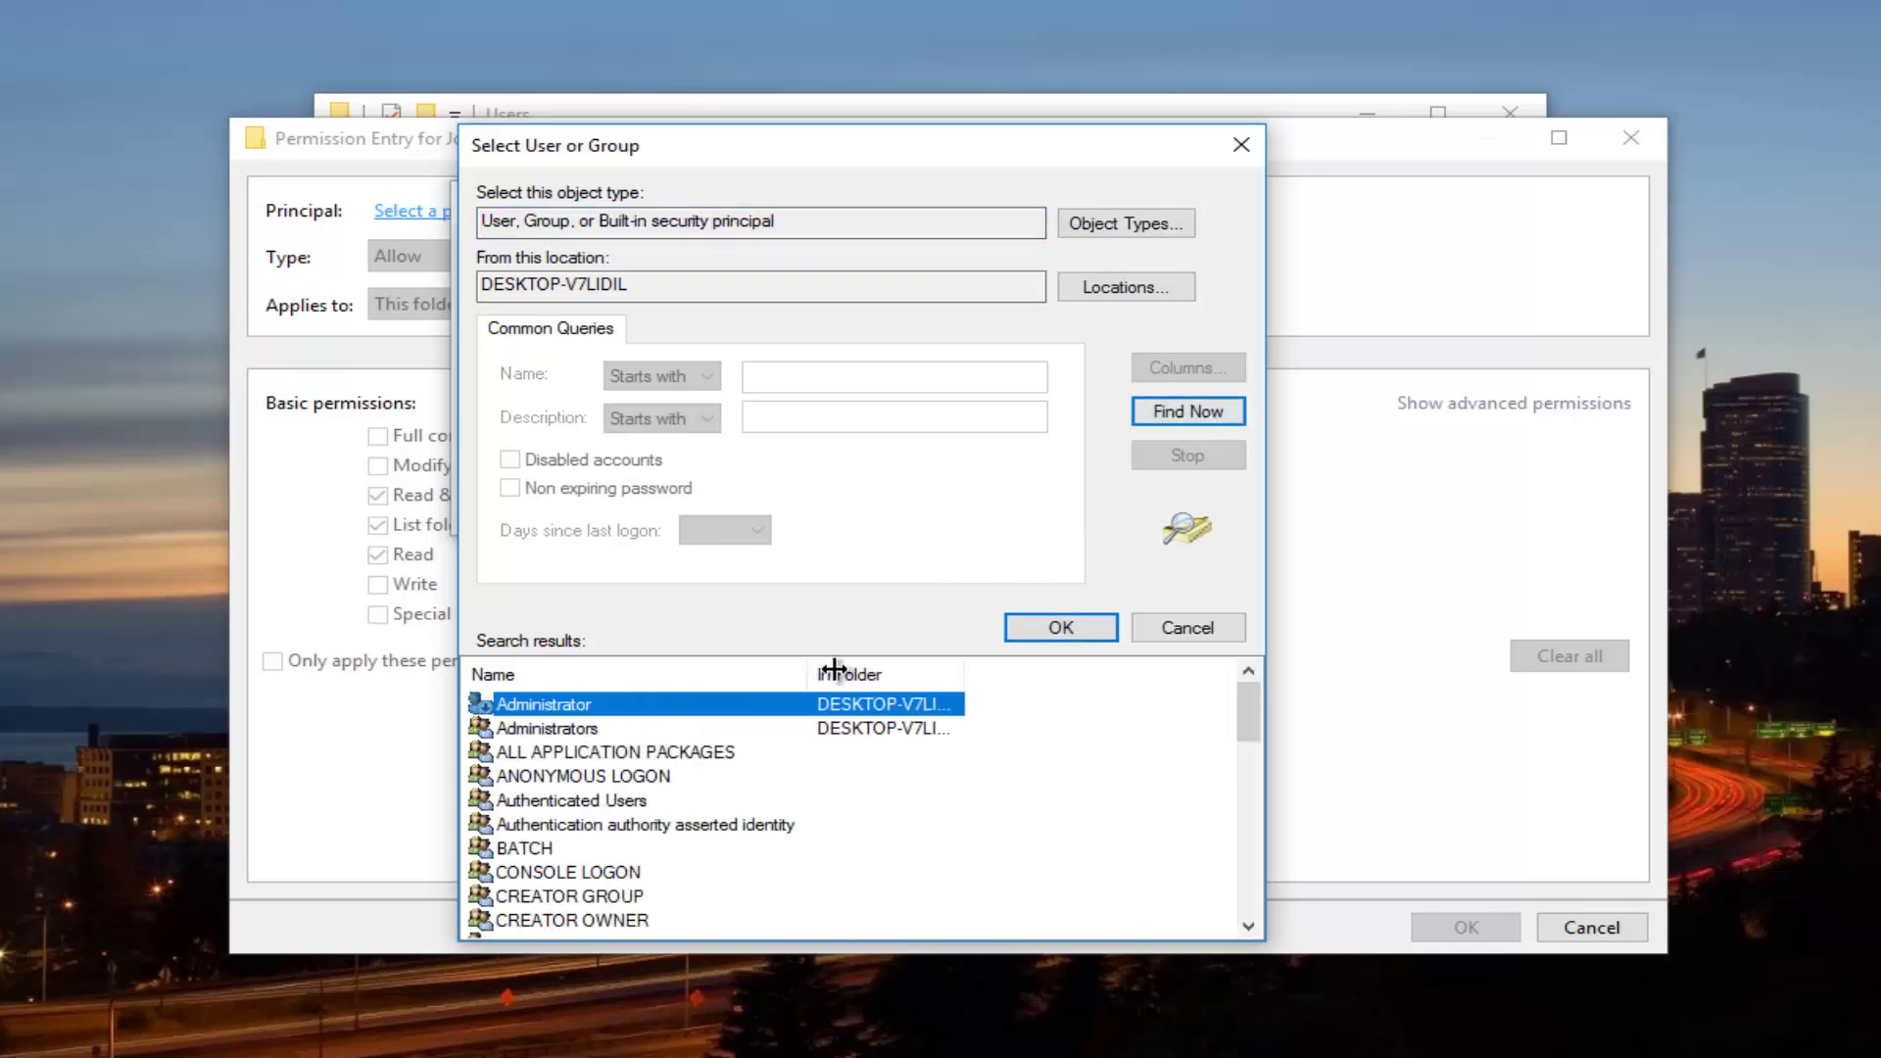
drag(1254, 701, 1255, 766)
click(519, 802)
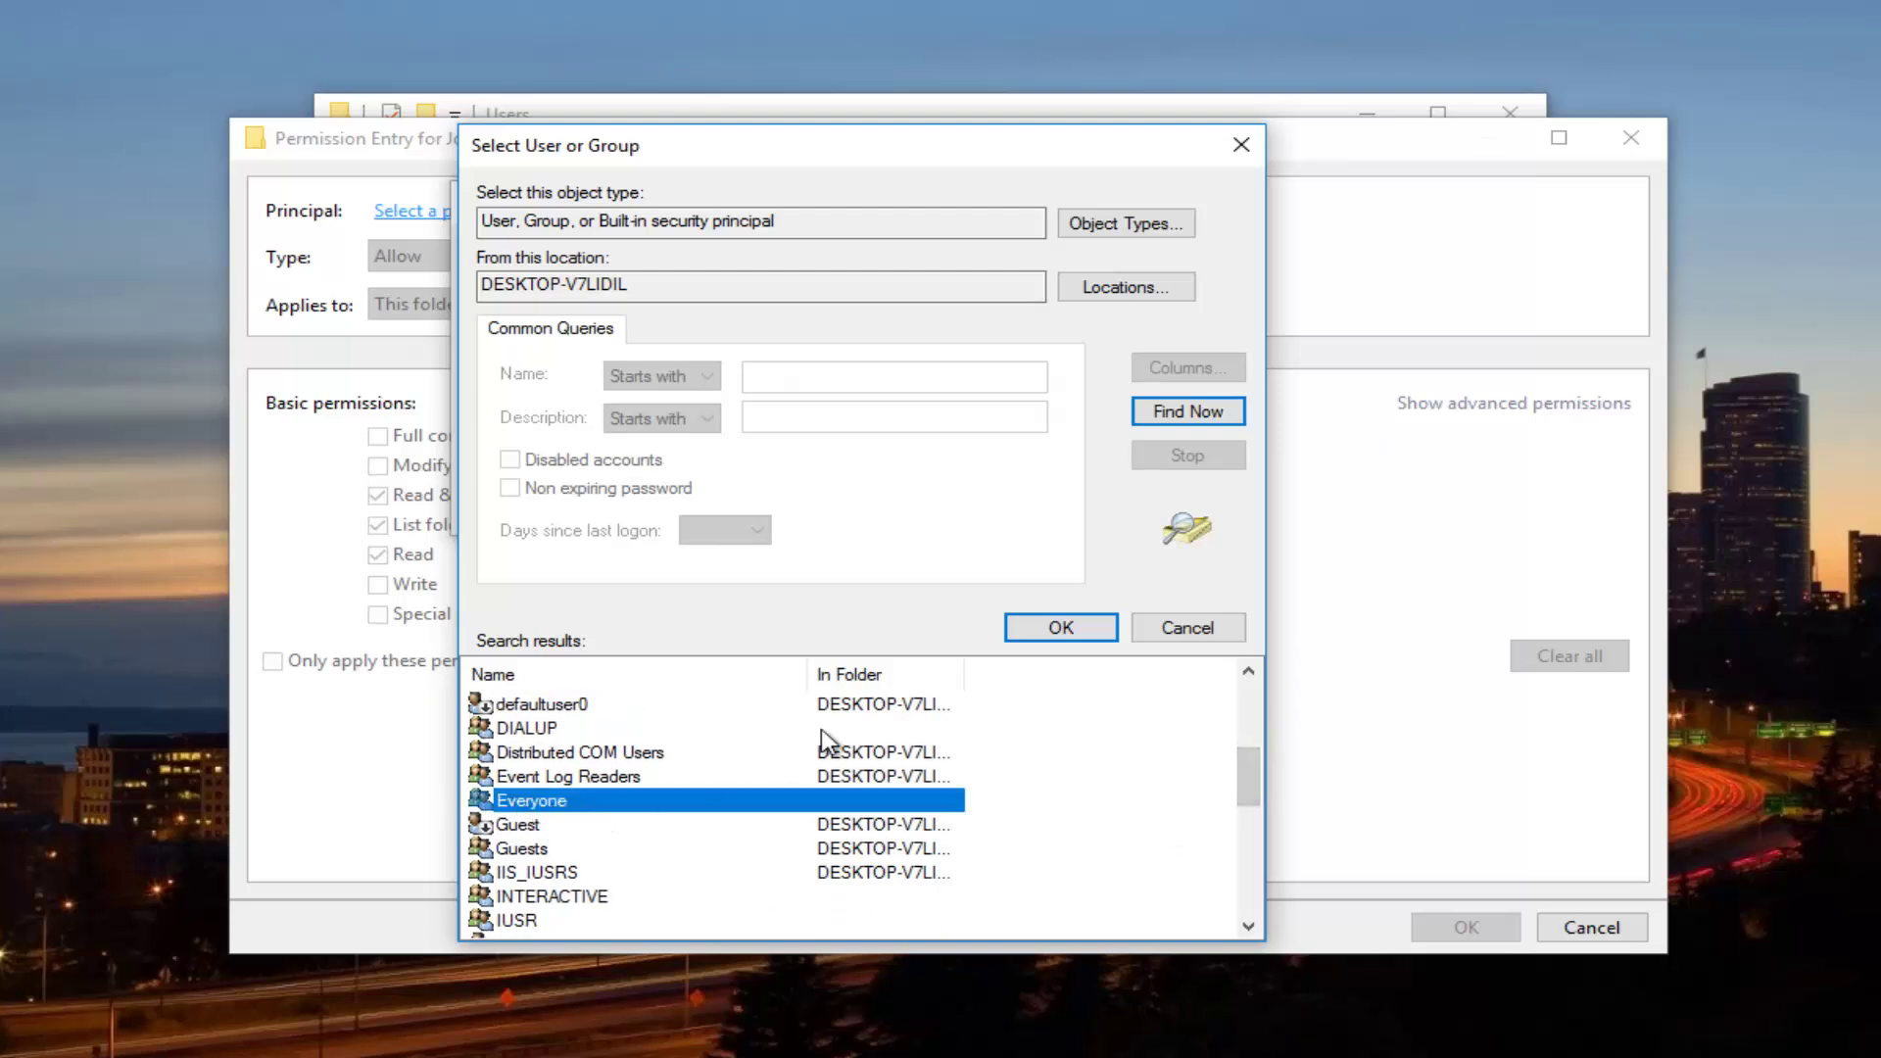
click(1050, 627)
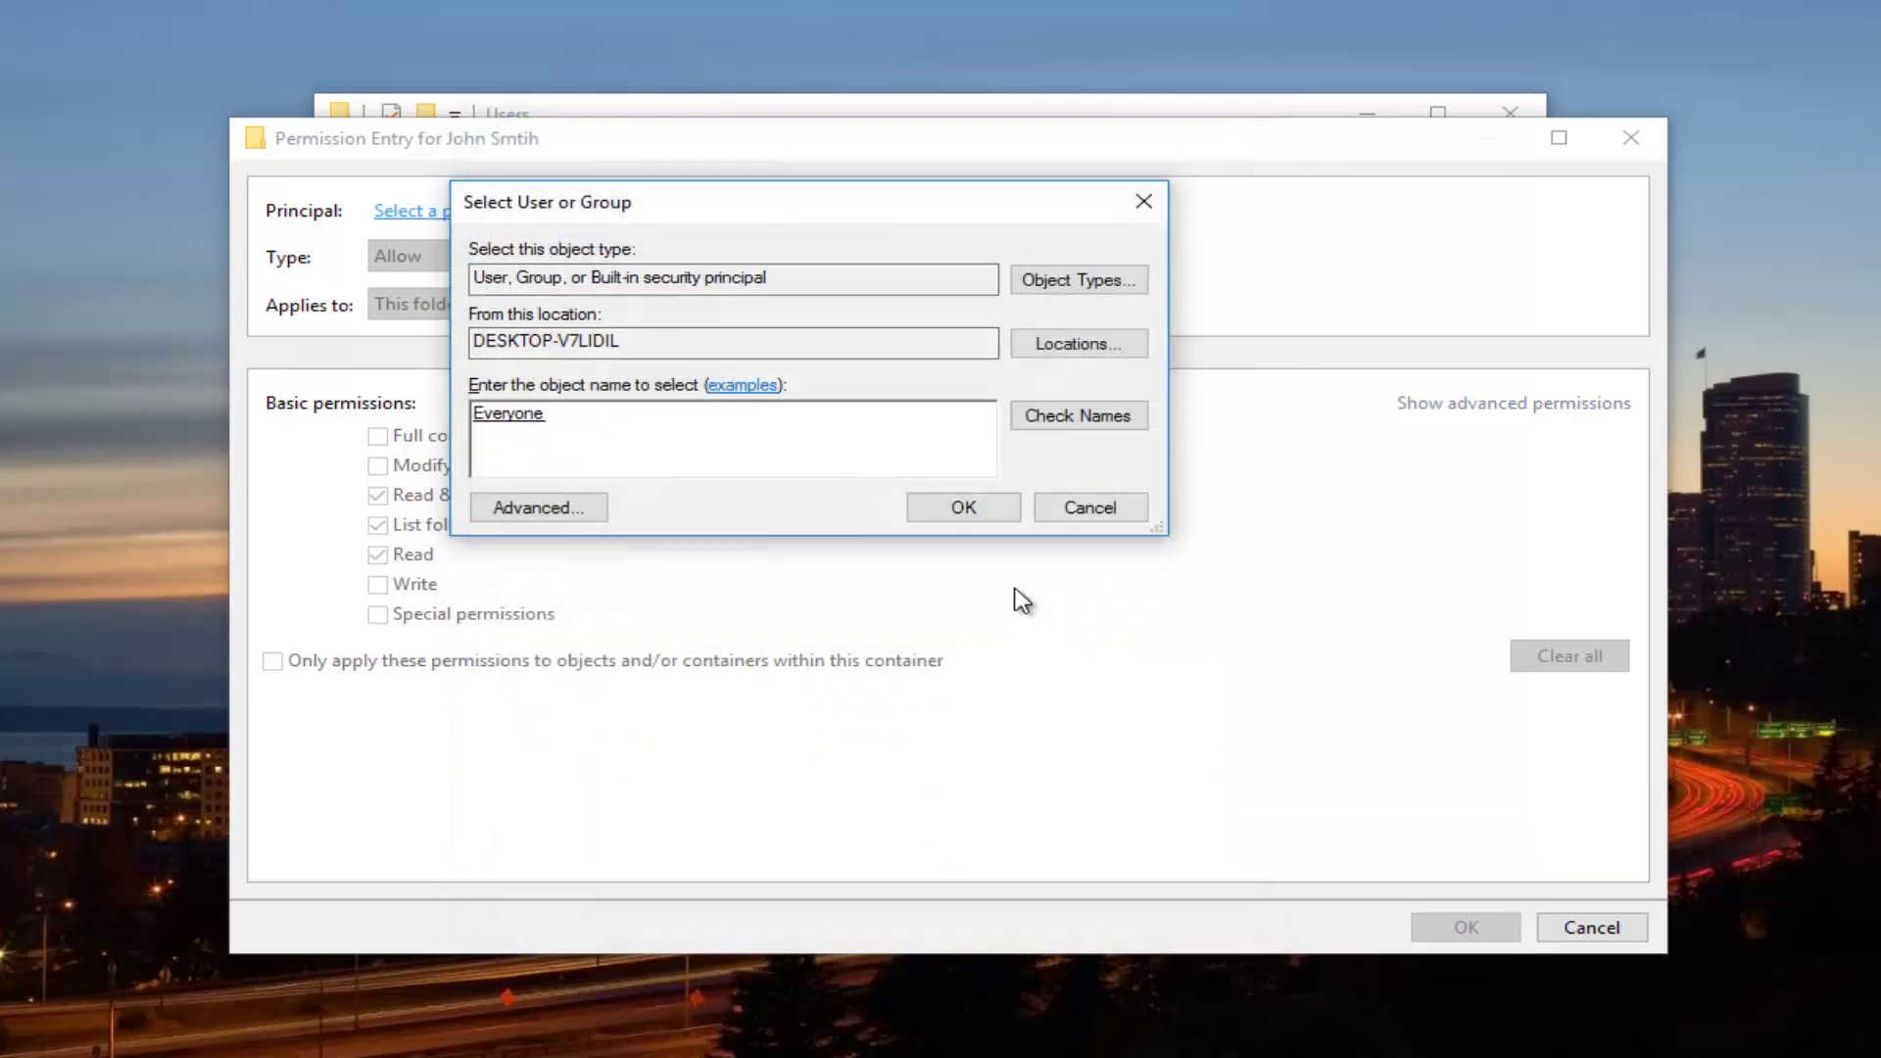
Step: Save a Full control permission entry for Everyone
click(950, 512)
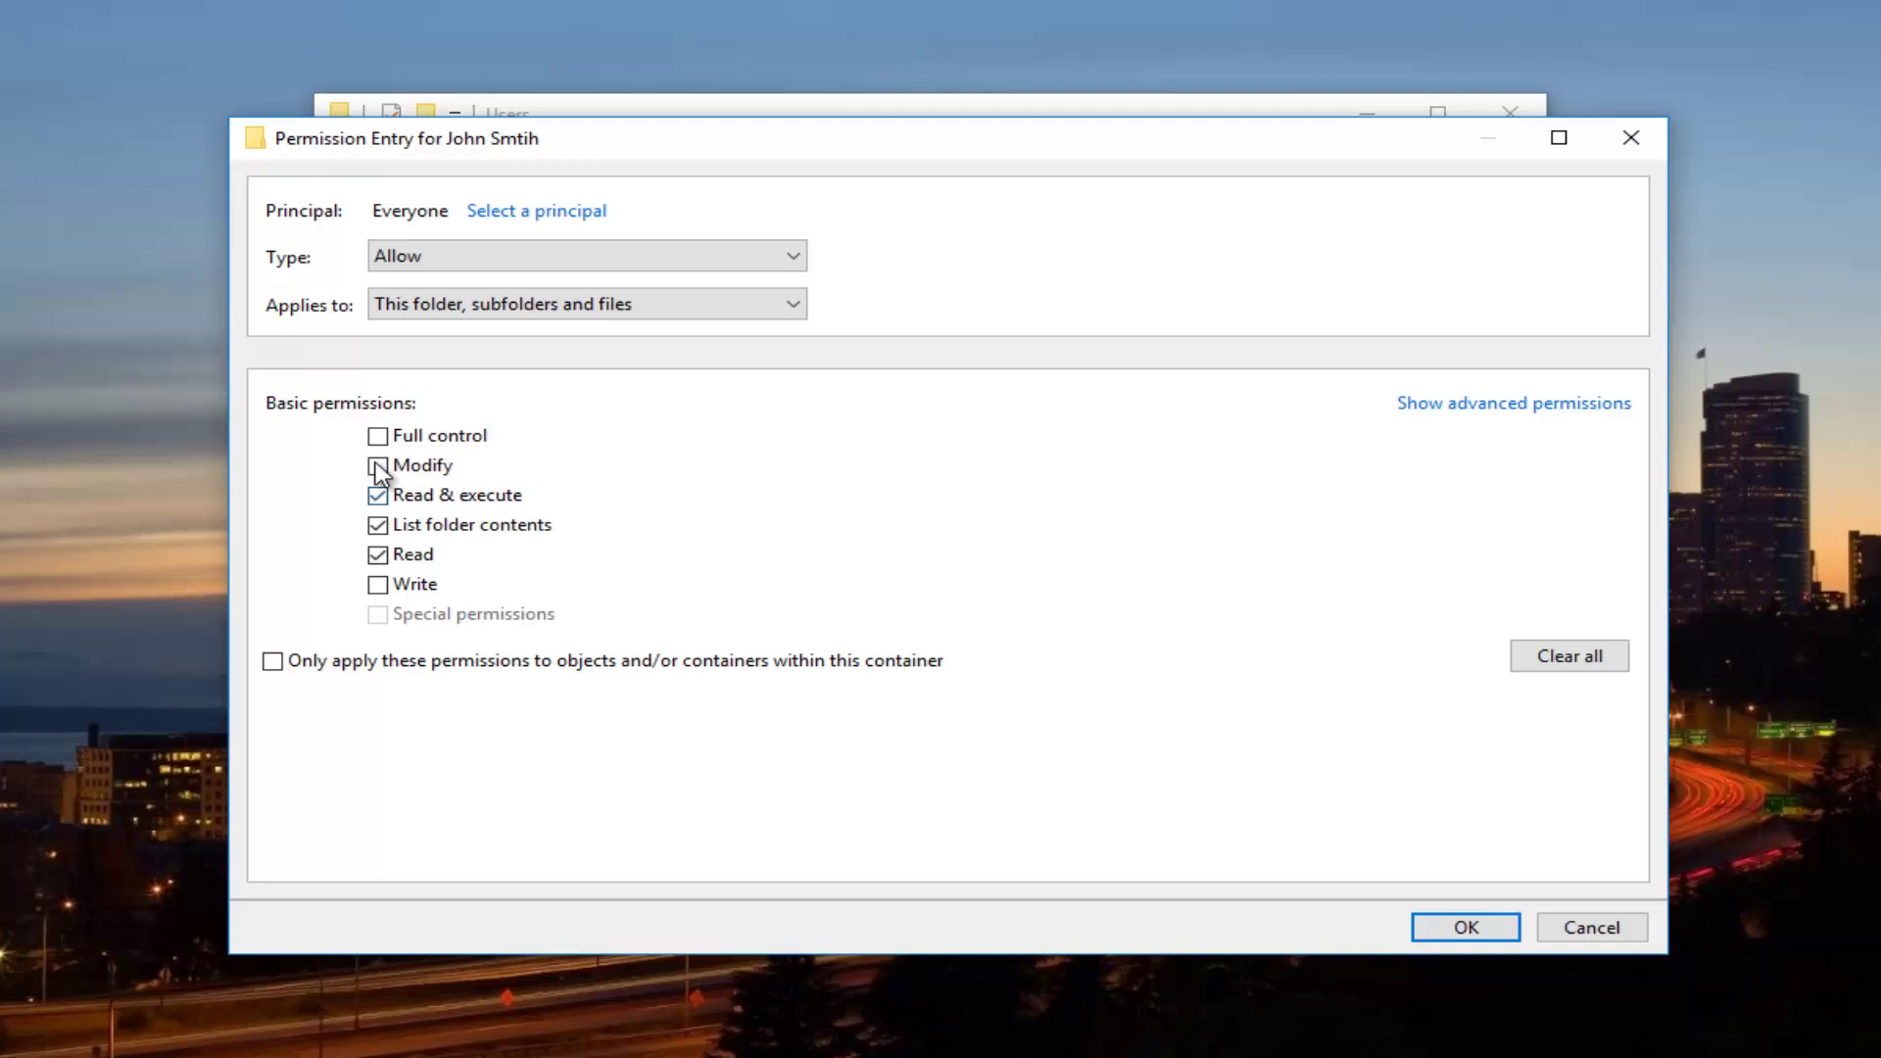
click(377, 435)
click(1478, 927)
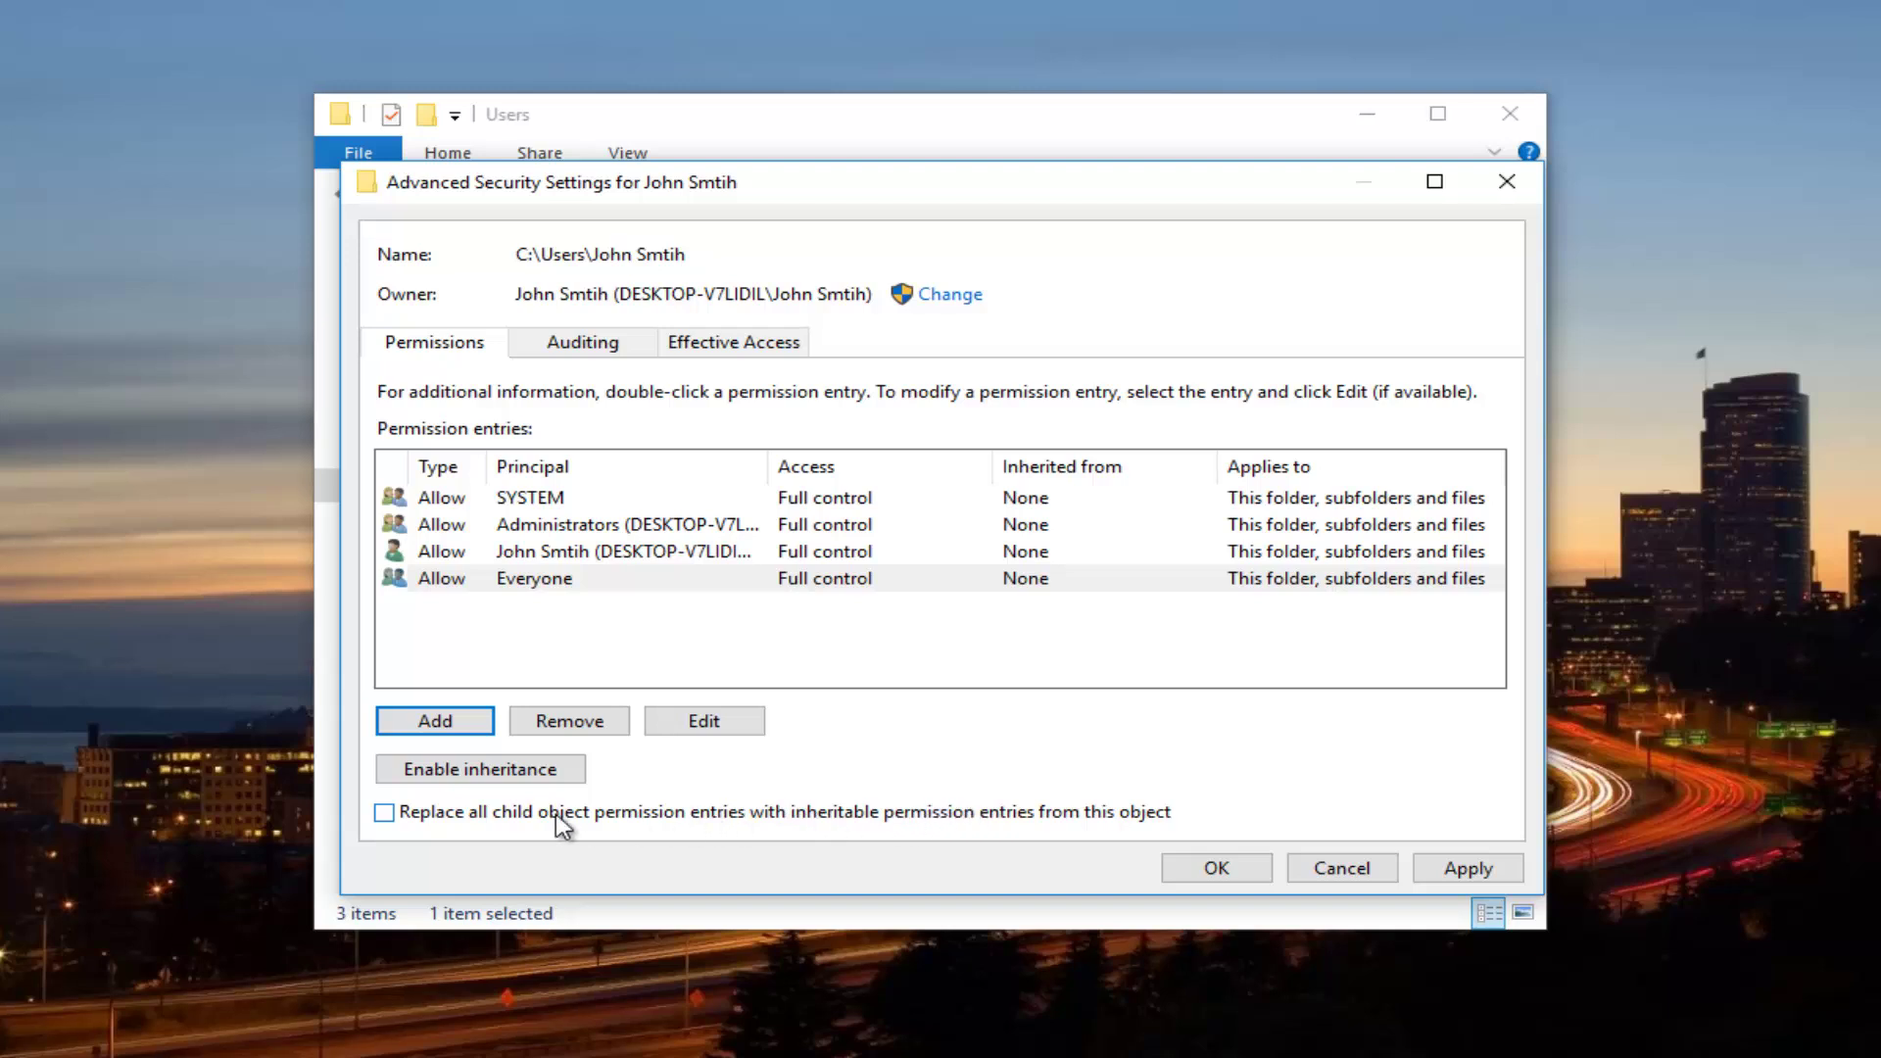
Step: Replace all child object permission entries and apply, confirming the Windows Security prompt
click(384, 811)
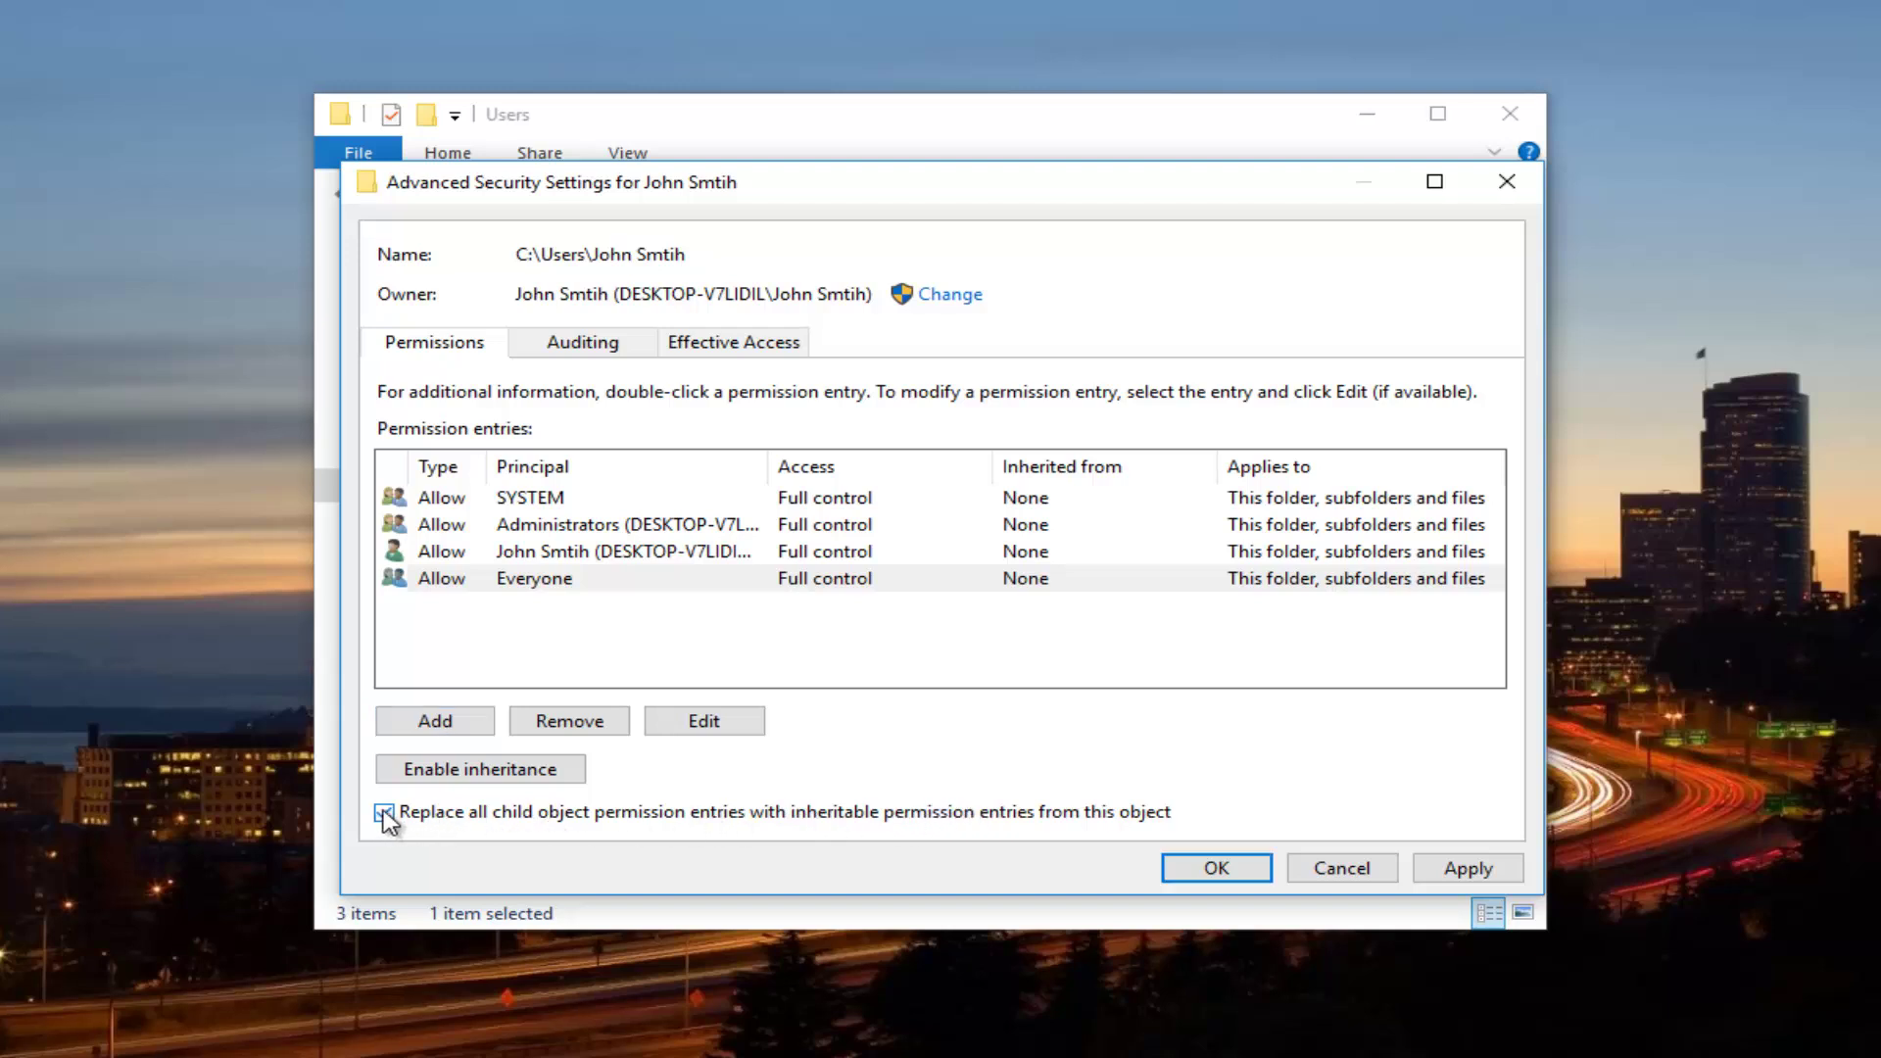
click(1467, 869)
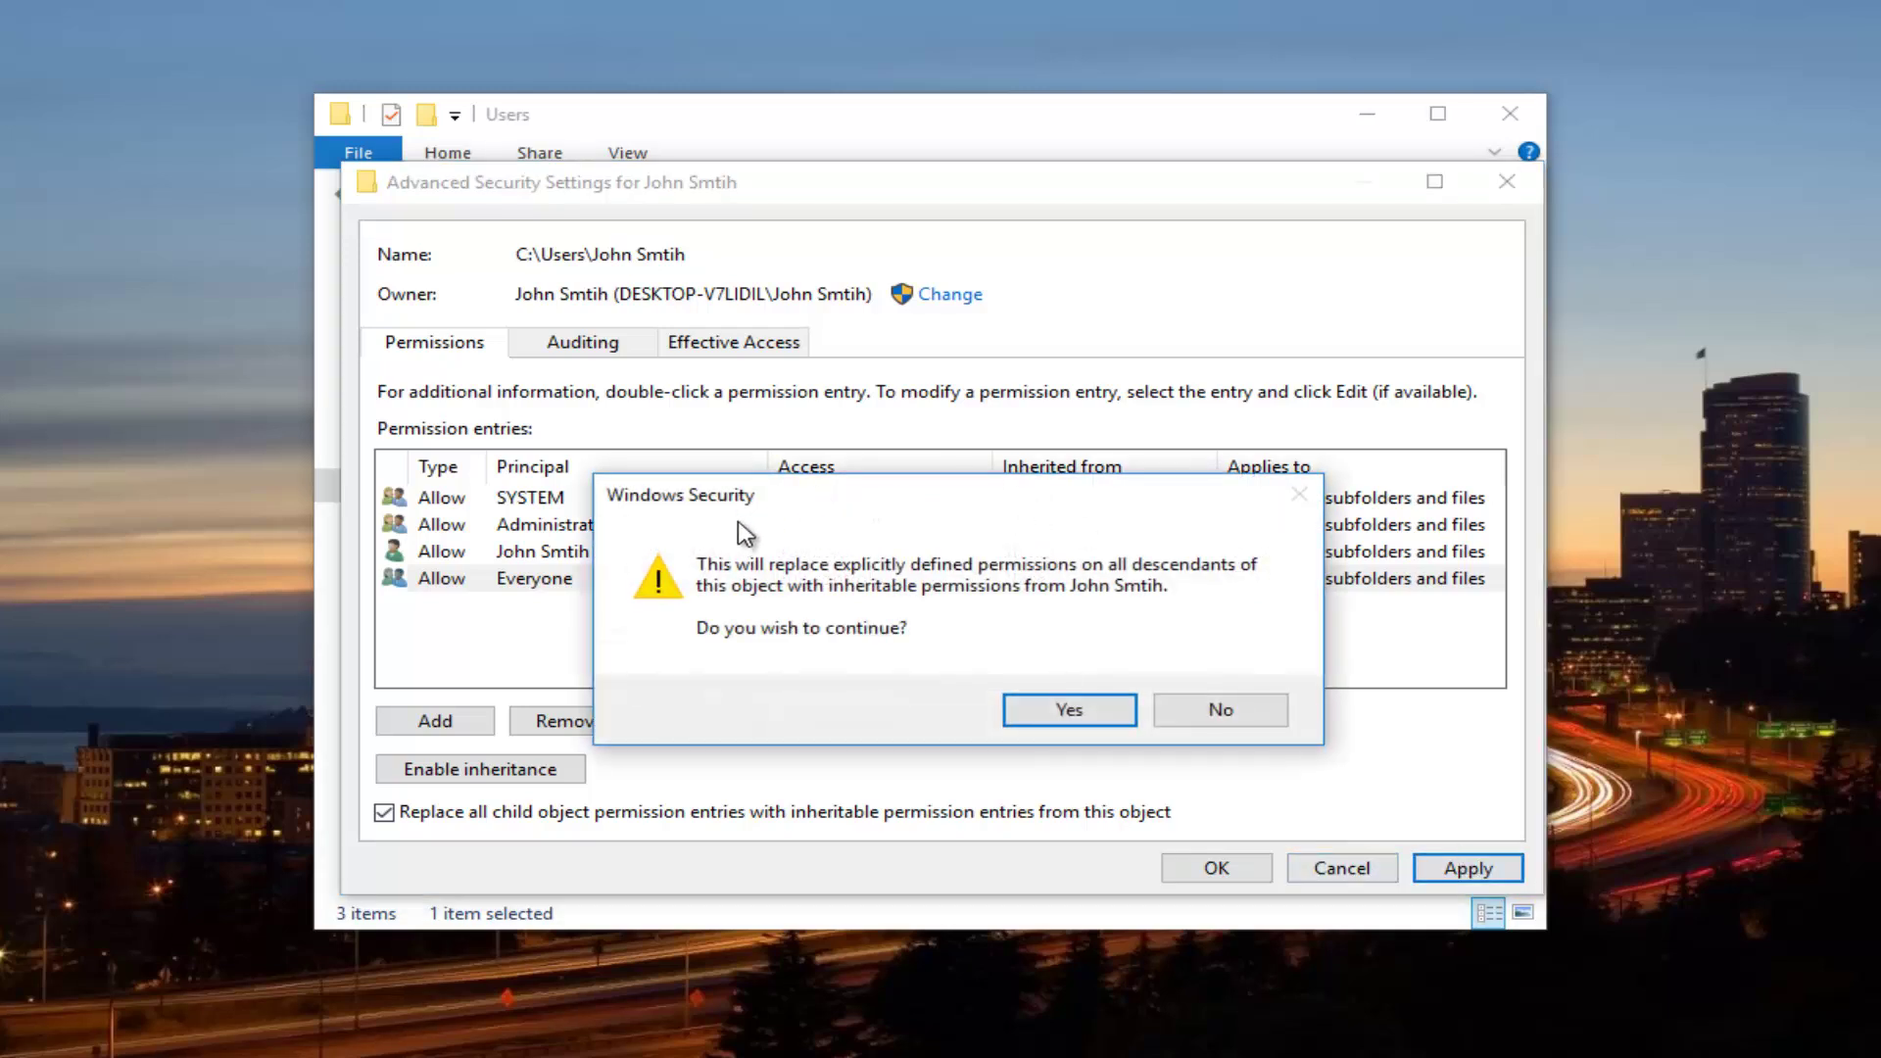
click(1068, 710)
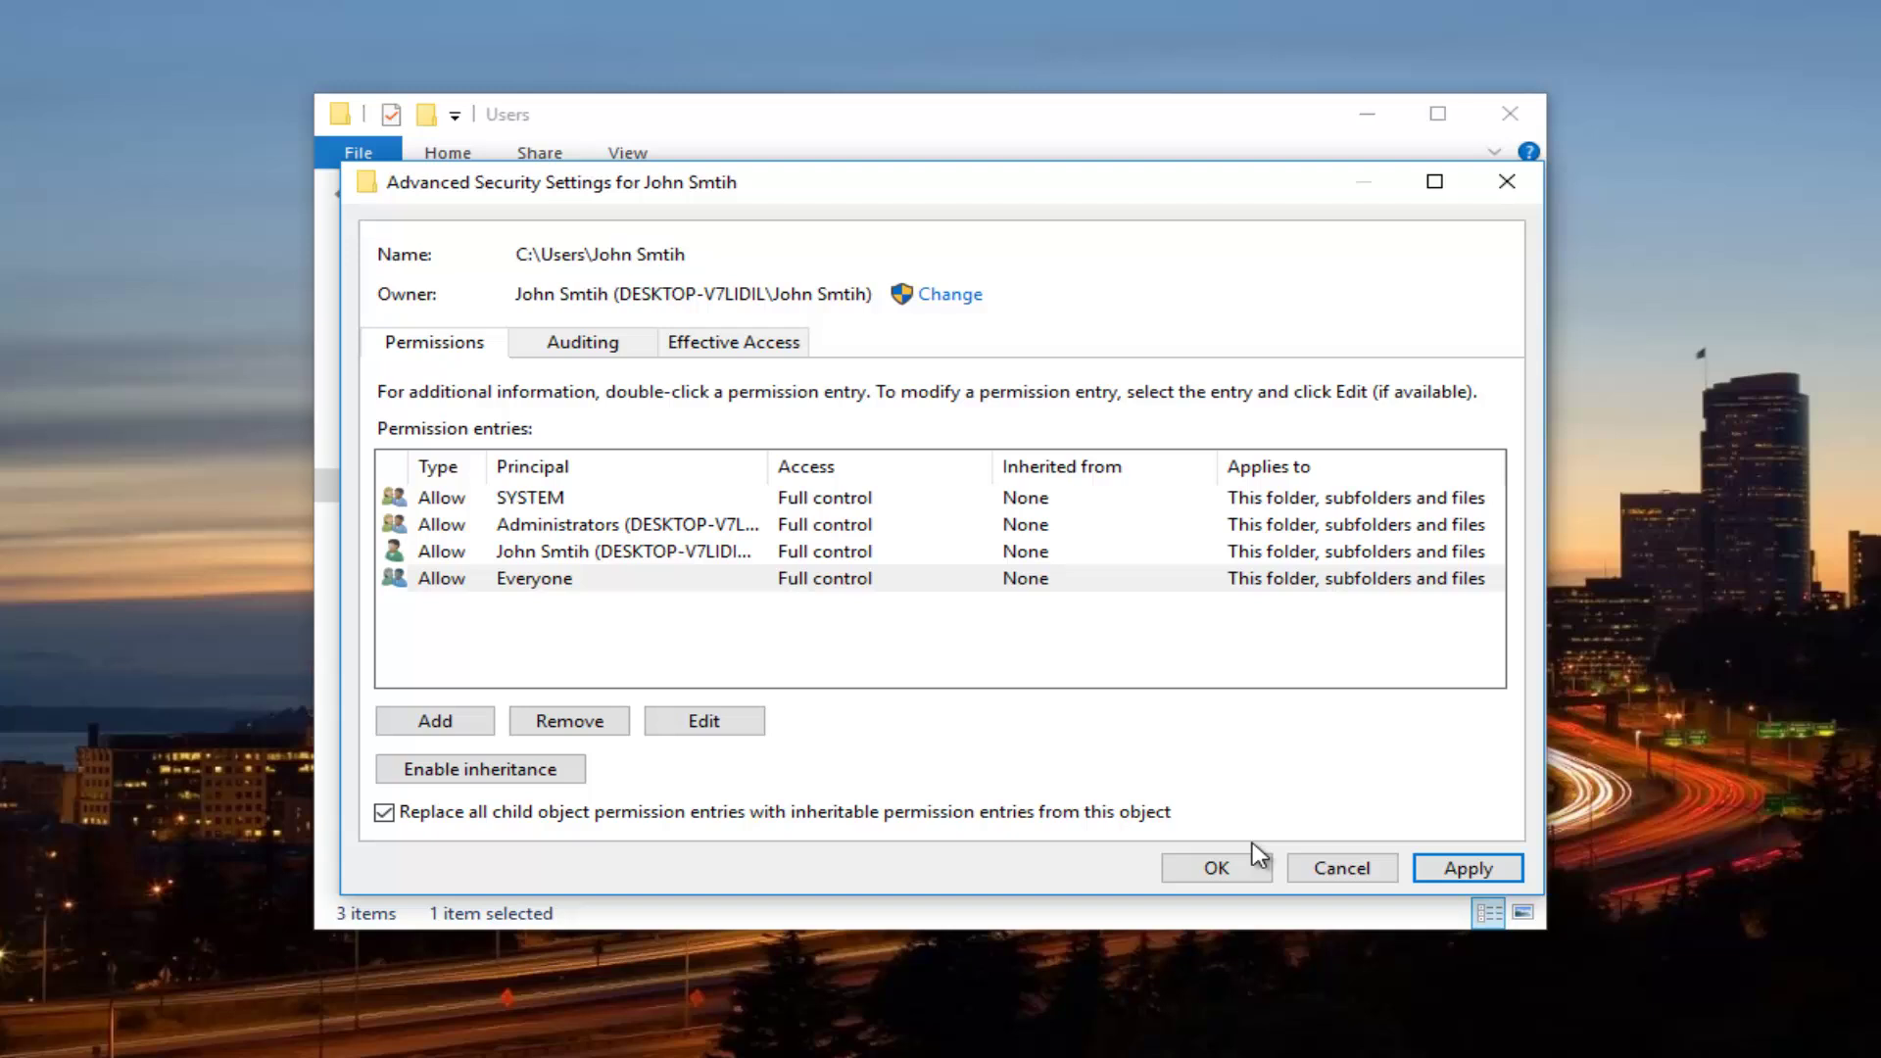
click(1234, 871)
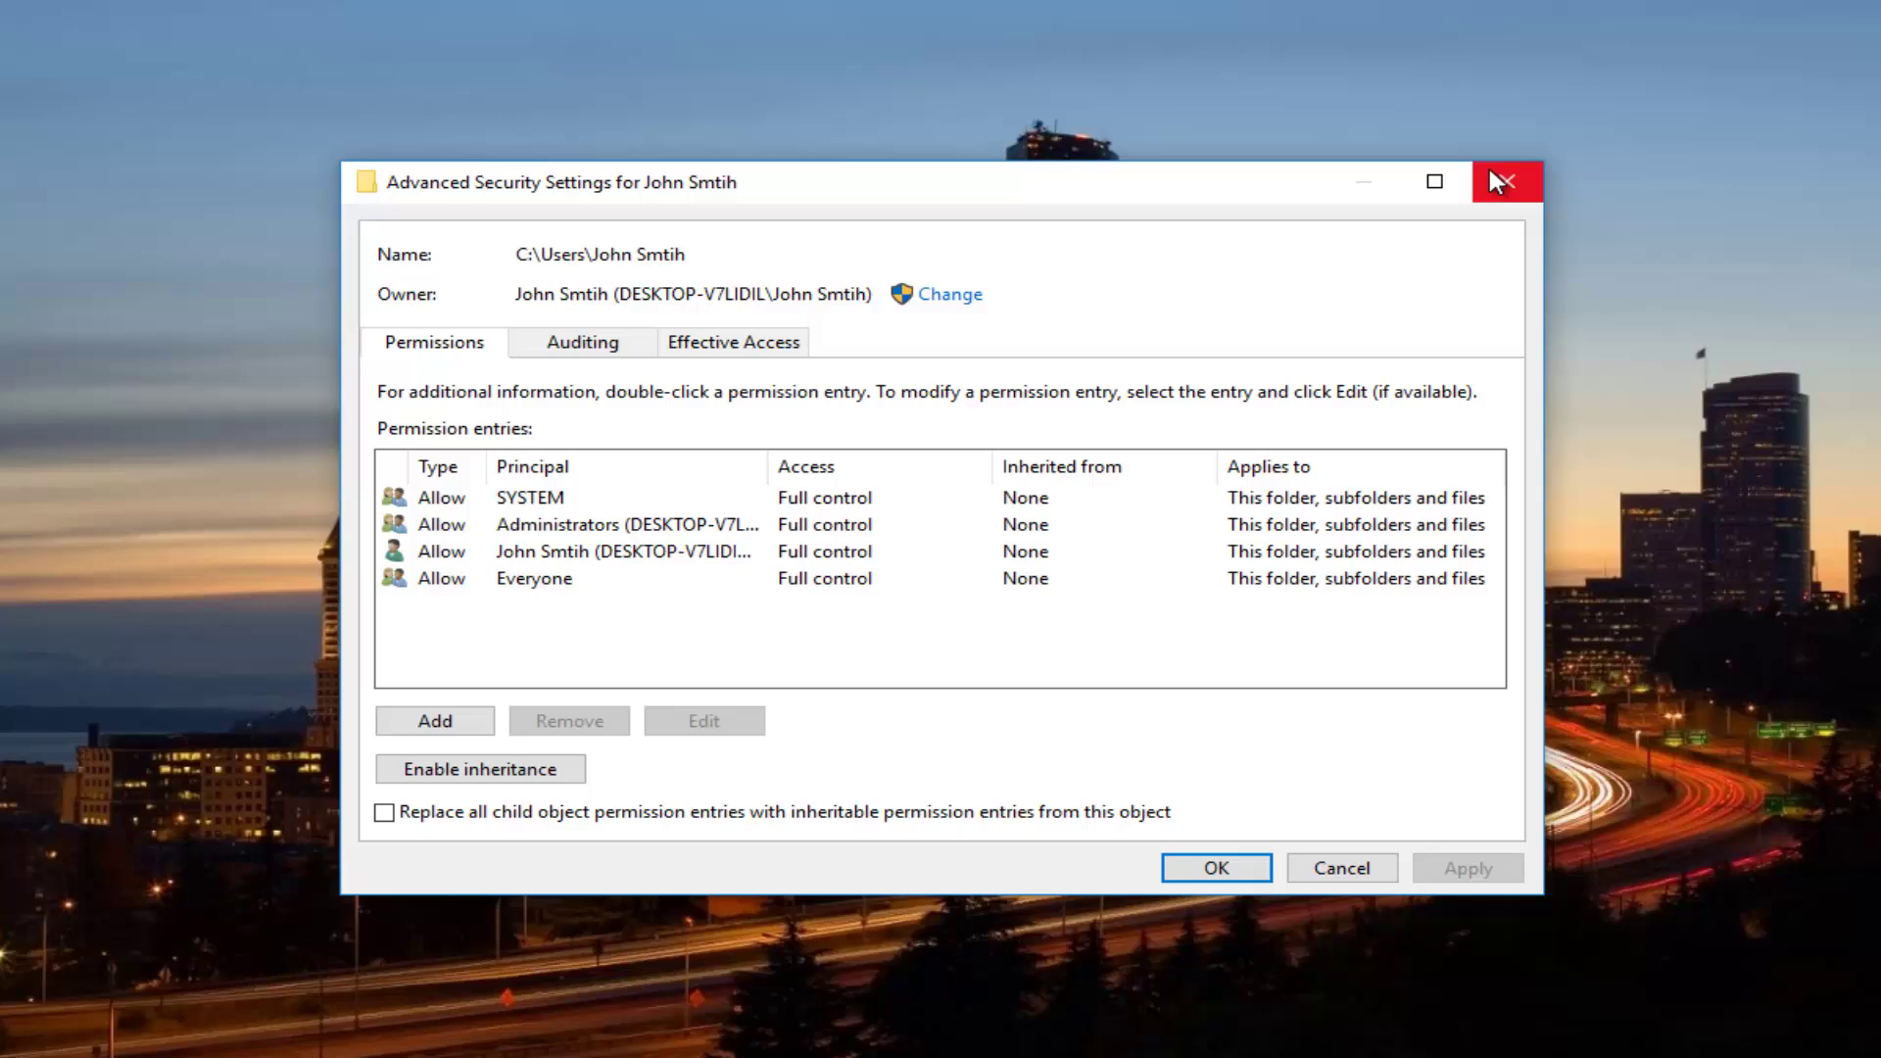
Step: Close Advanced Security Settings and the folder's Properties dialog
click(1507, 182)
click(1181, 211)
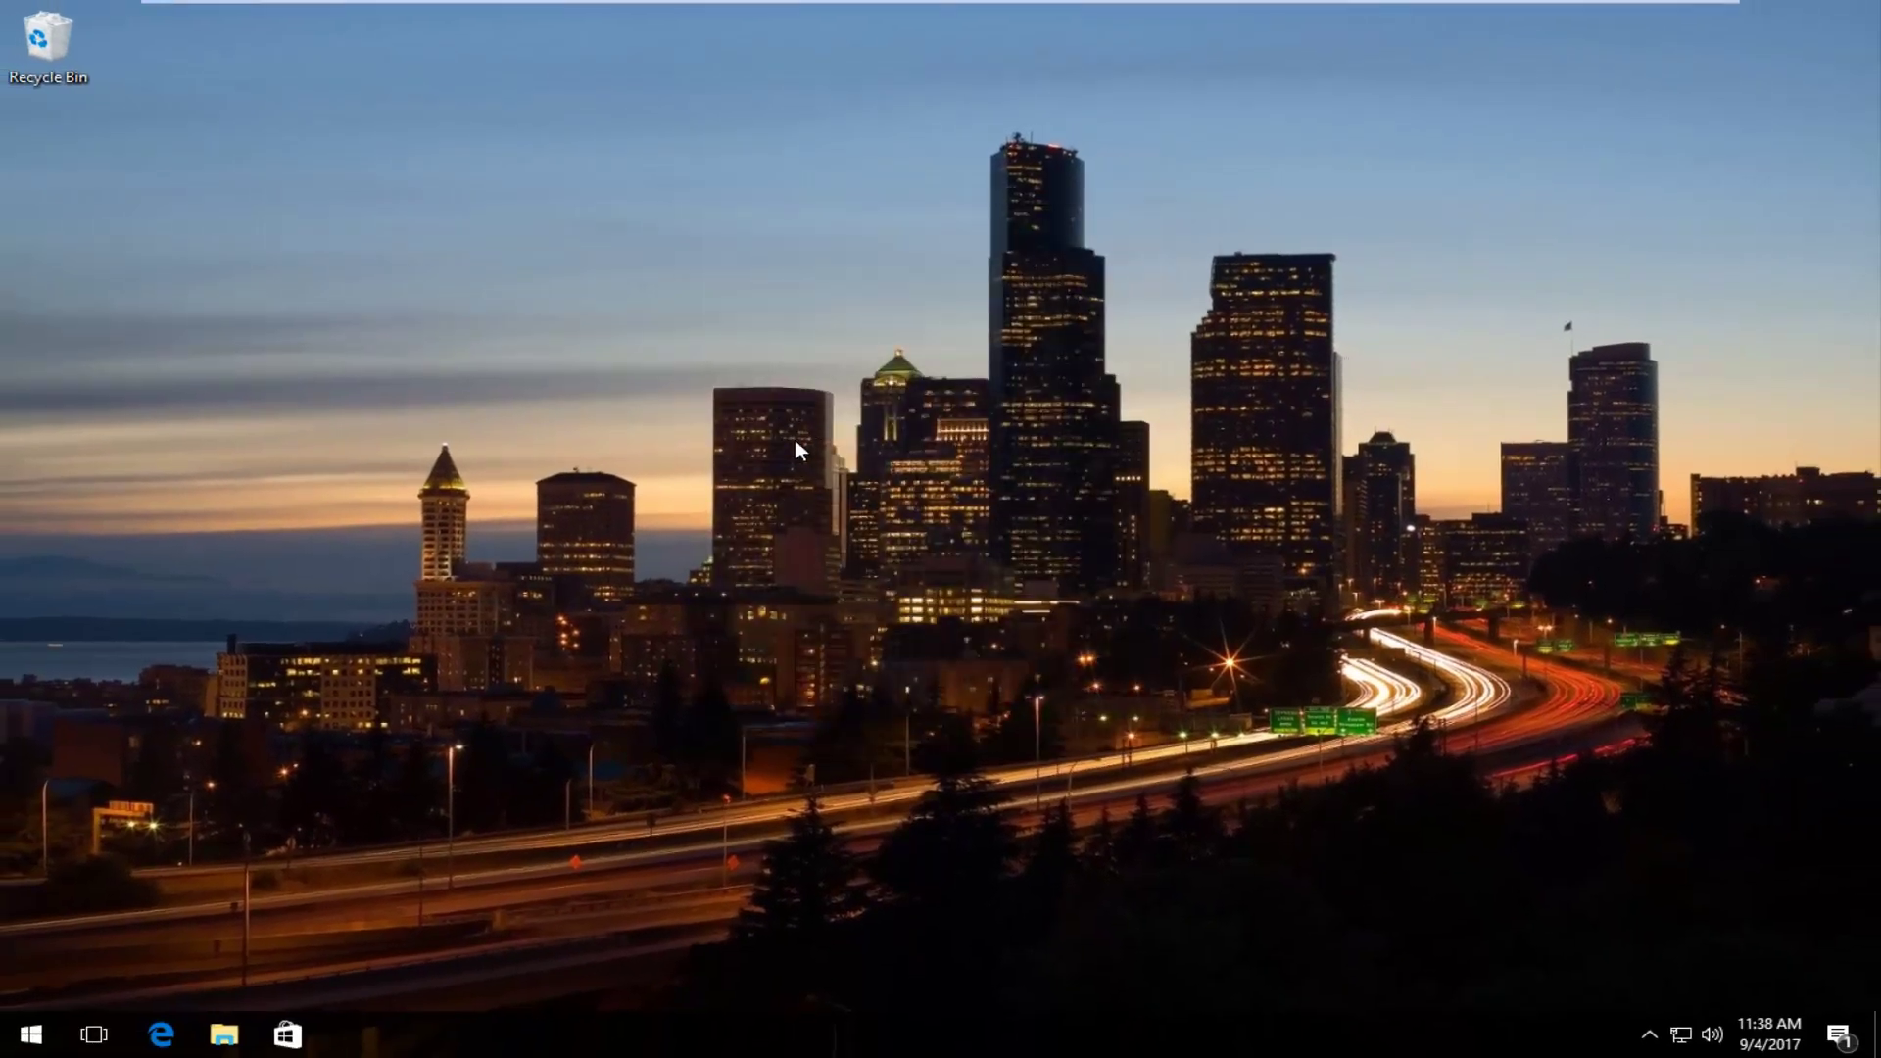